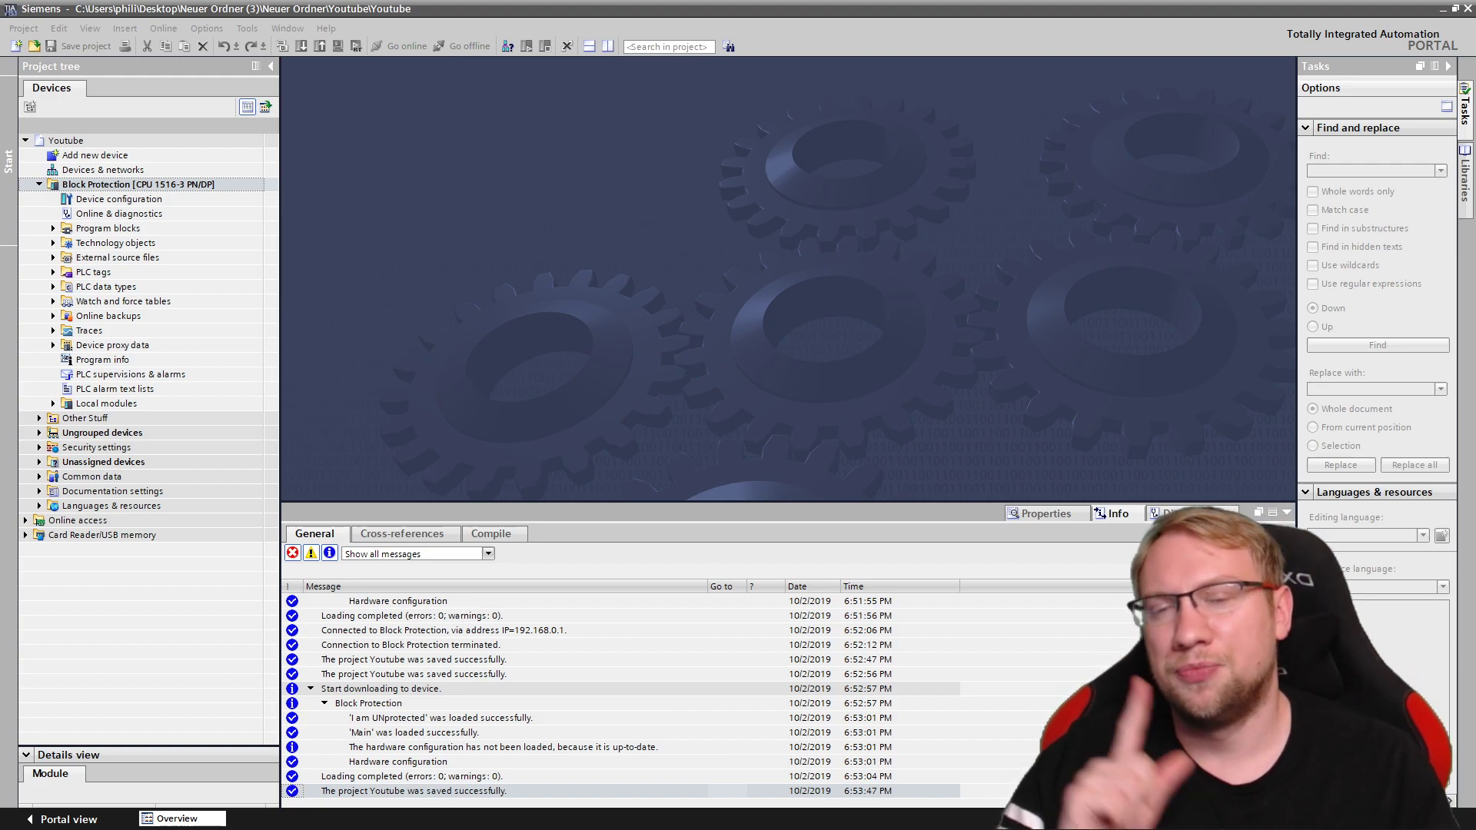
Open FC1 'I am UNprotected' and add a normally-closed contact addressed %I0.2 after Tag_1.
{"action": "left_click", "coordinate": [458, 178]}
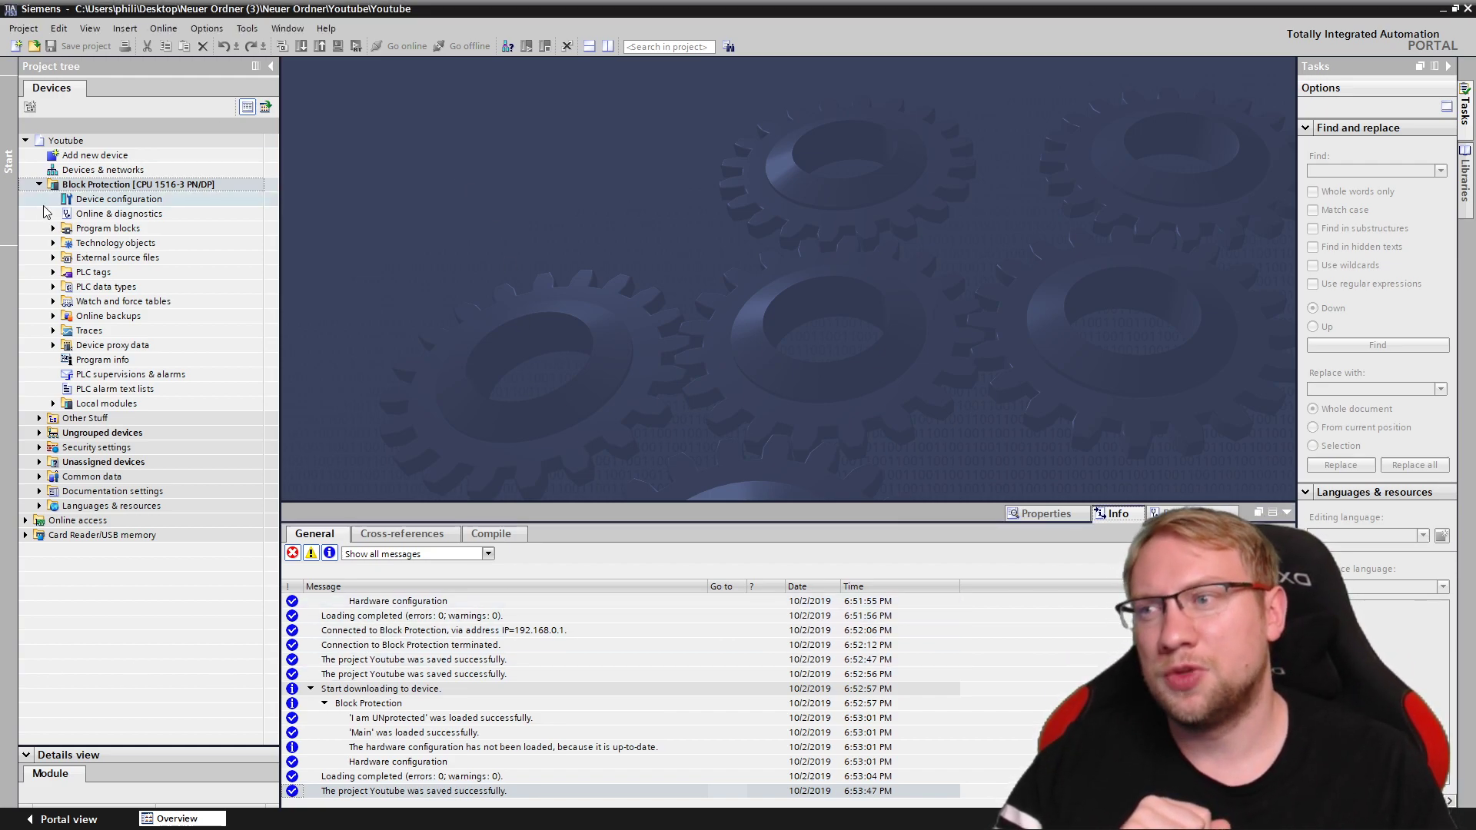
{"action": "left_click", "coordinate": [92, 183]}
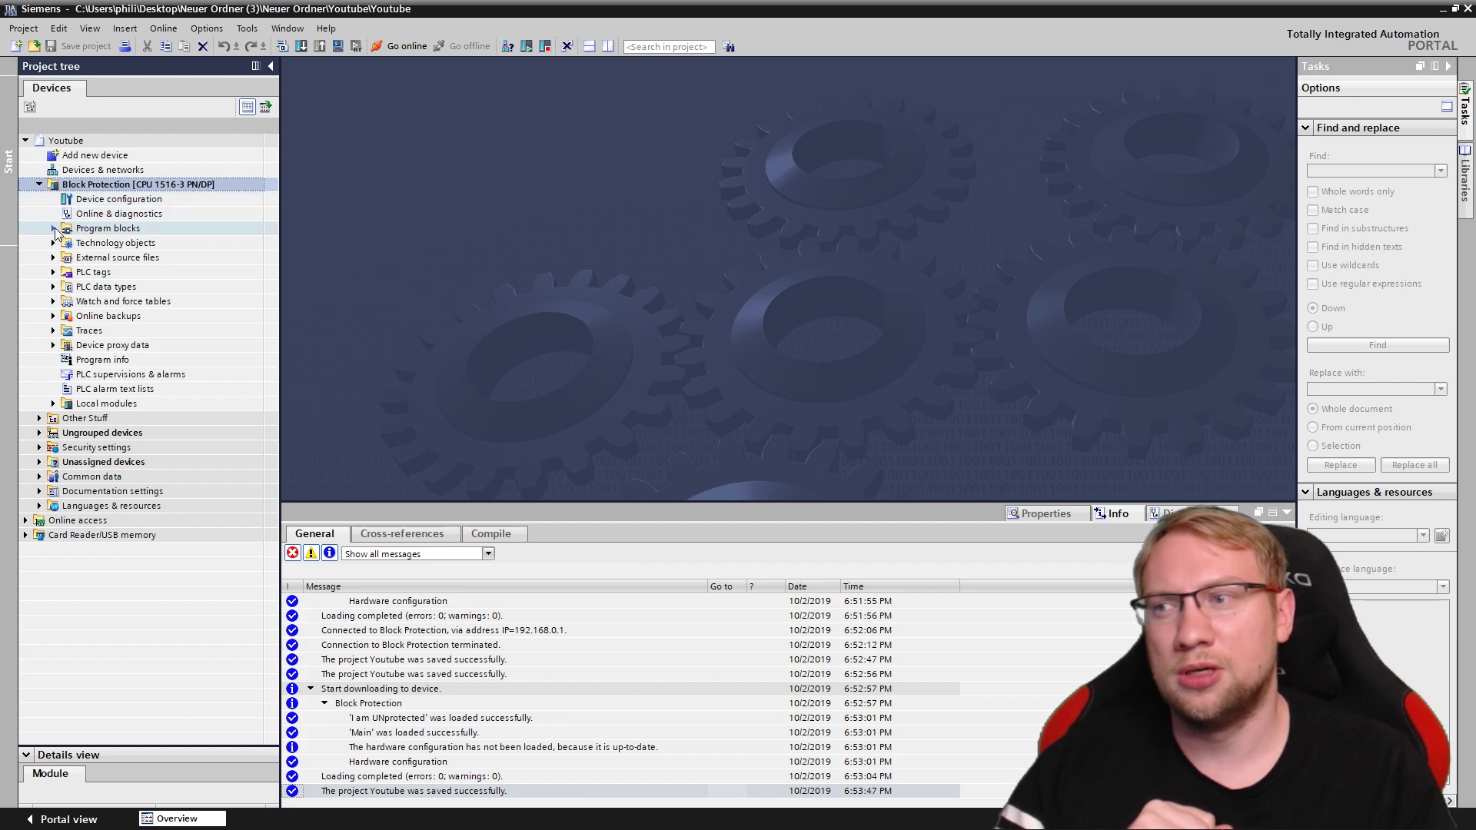
{"action": "left_click", "coordinate": [54, 228]}
{"action": "left_click", "coordinate": [92, 258]}
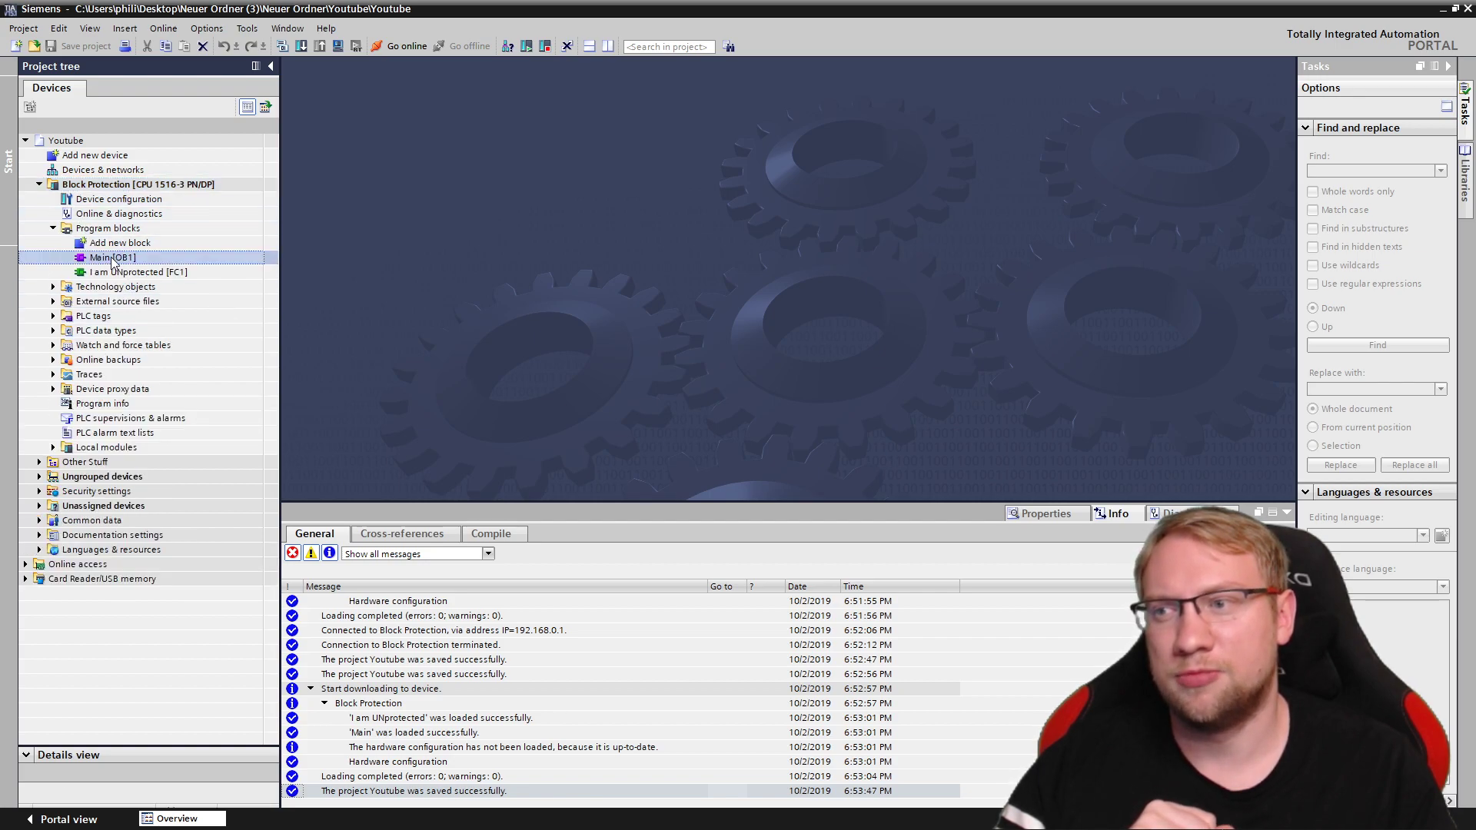
{"action": "left_click_drag", "start_coordinate": [115, 272], "coordinate": [388, 273]}
{"action": "double_click", "coordinate": [178, 275]}
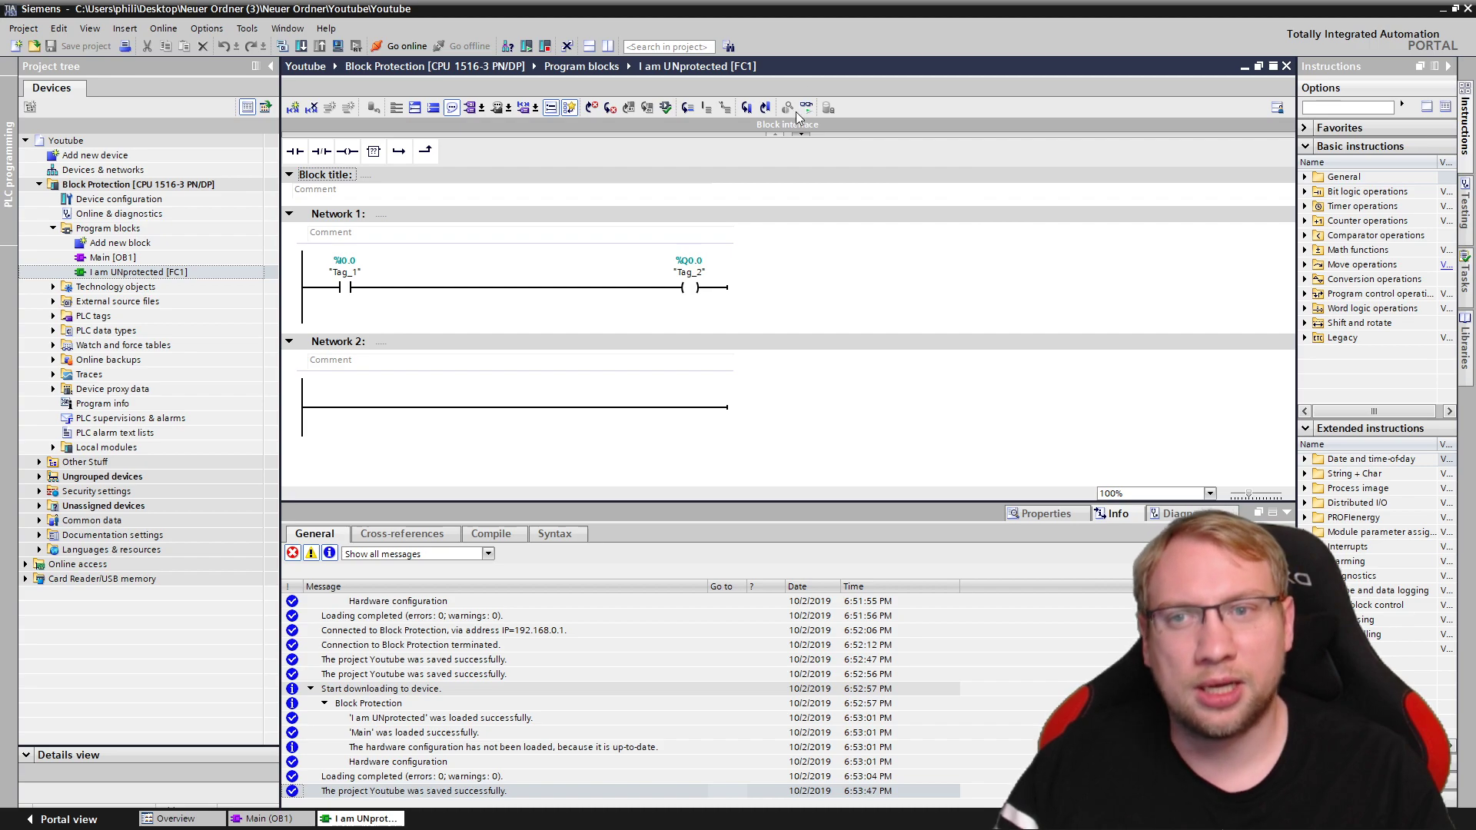
{"action": "left_click", "coordinate": [348, 289]}
{"action": "left_click_drag", "start_coordinate": [321, 151], "coordinate": [432, 286]}
{"action": "type", "text": "I0.2"}
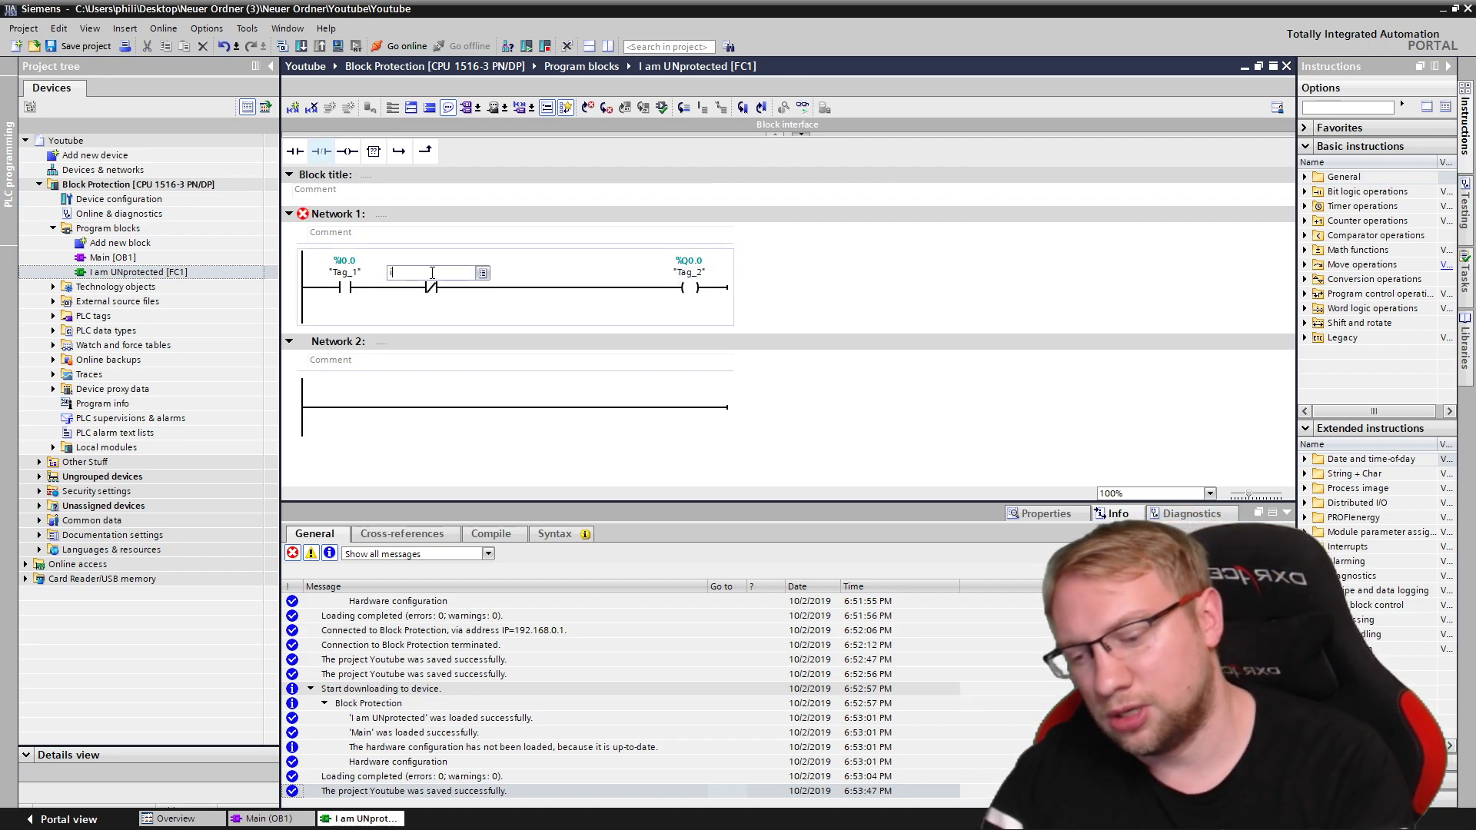
{"action": "key", "text": "Return"}
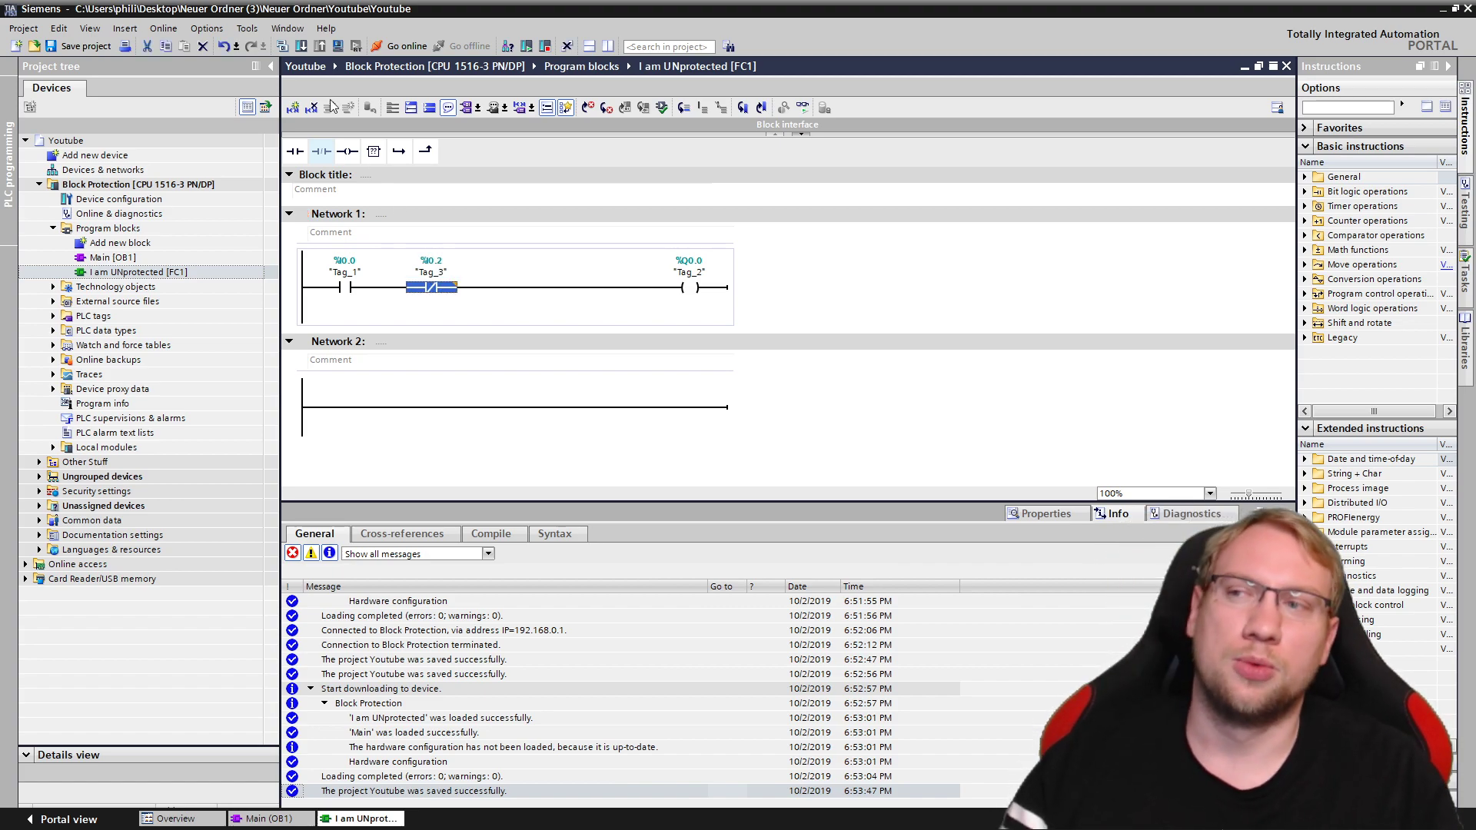
Save the project, download it to the Block Protection PLC, and close both block editors.
{"action": "left_click", "coordinate": [78, 46]}
{"action": "double_click", "coordinate": [131, 186]}
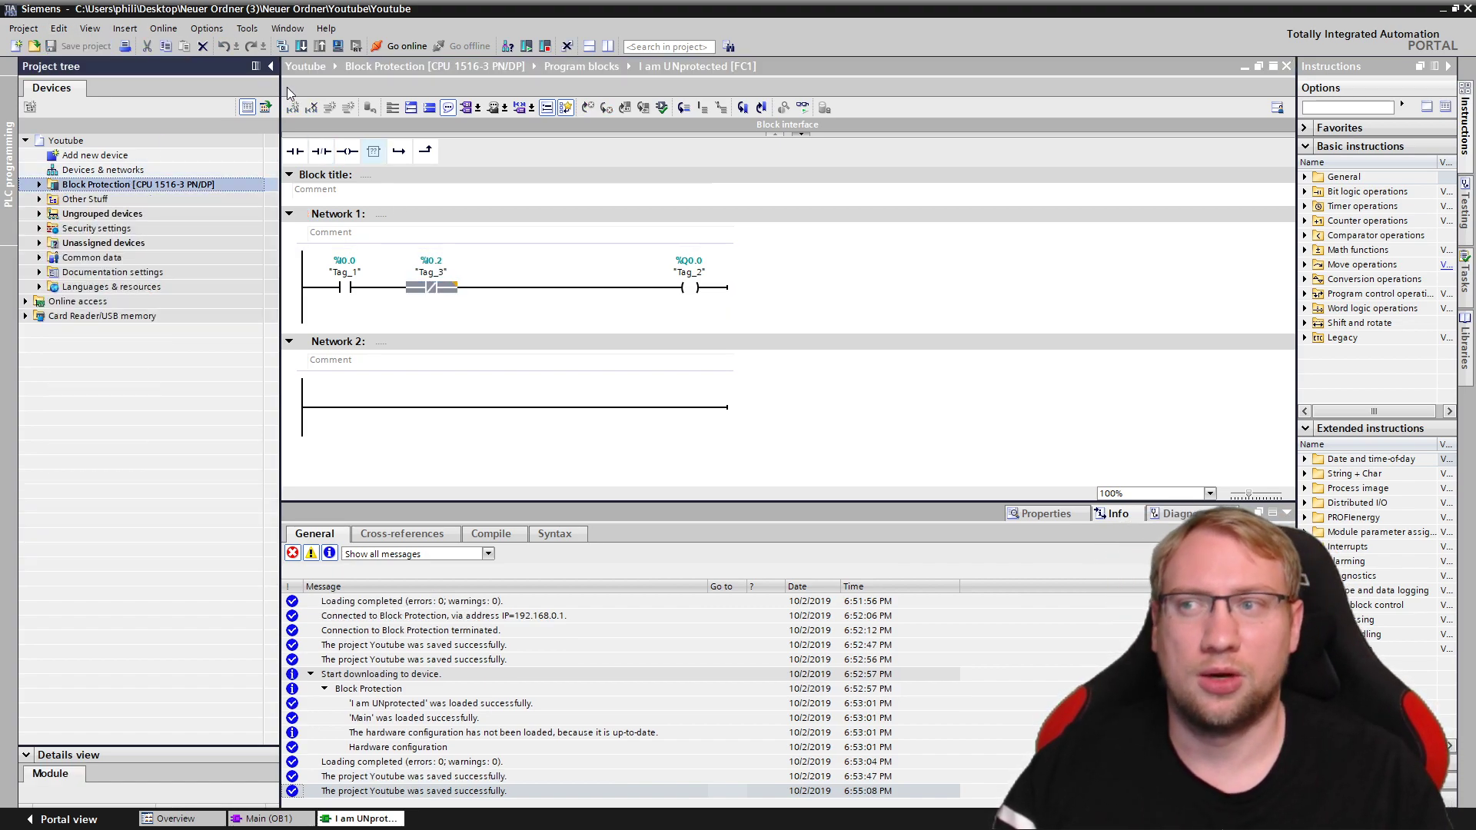
{"action": "key", "text": "Right"}
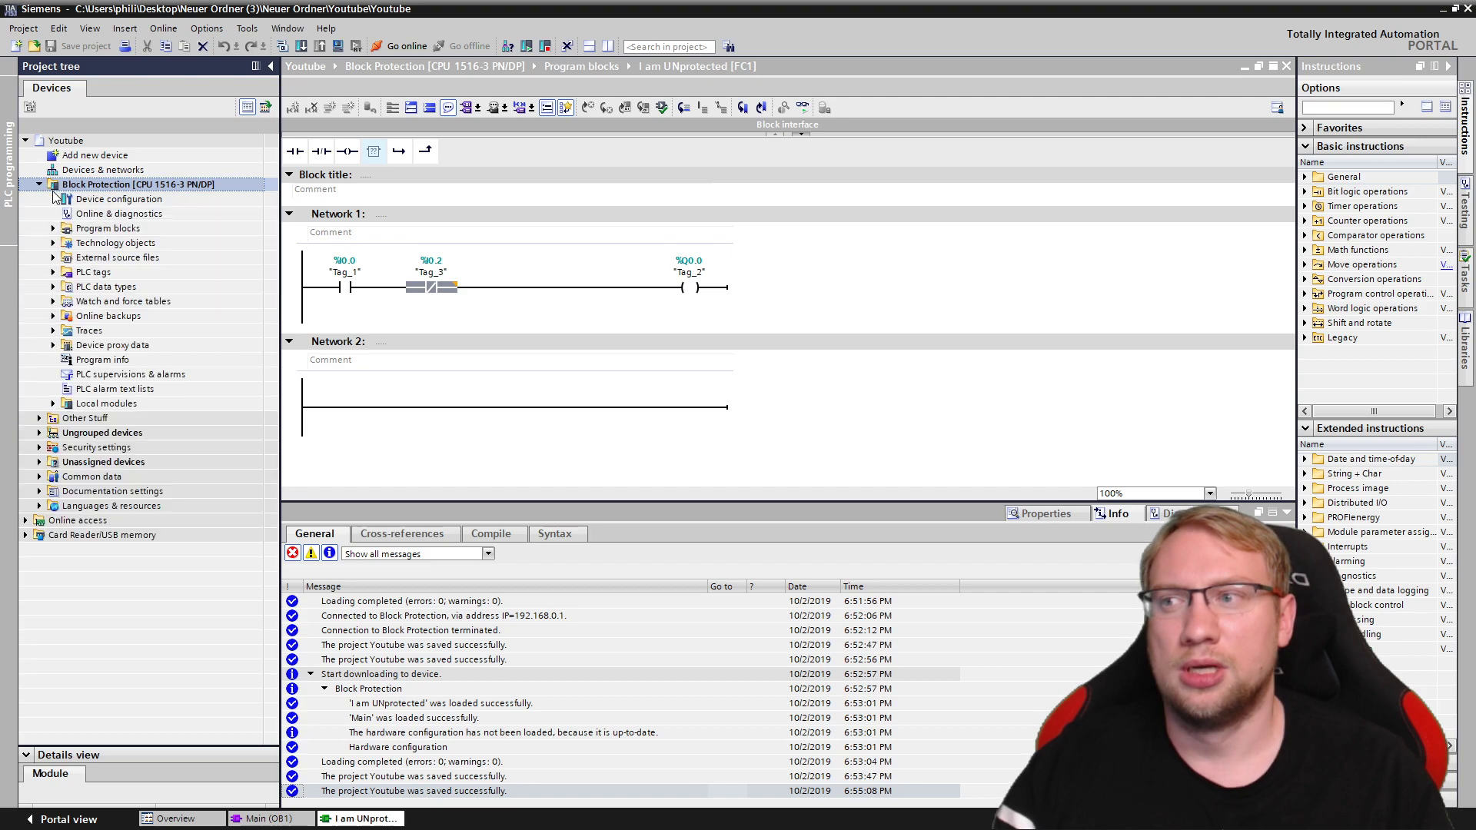
{"action": "left_click", "coordinate": [301, 46]}
{"action": "left_click", "coordinate": [907, 573]}
{"action": "left_click", "coordinate": [849, 571]}
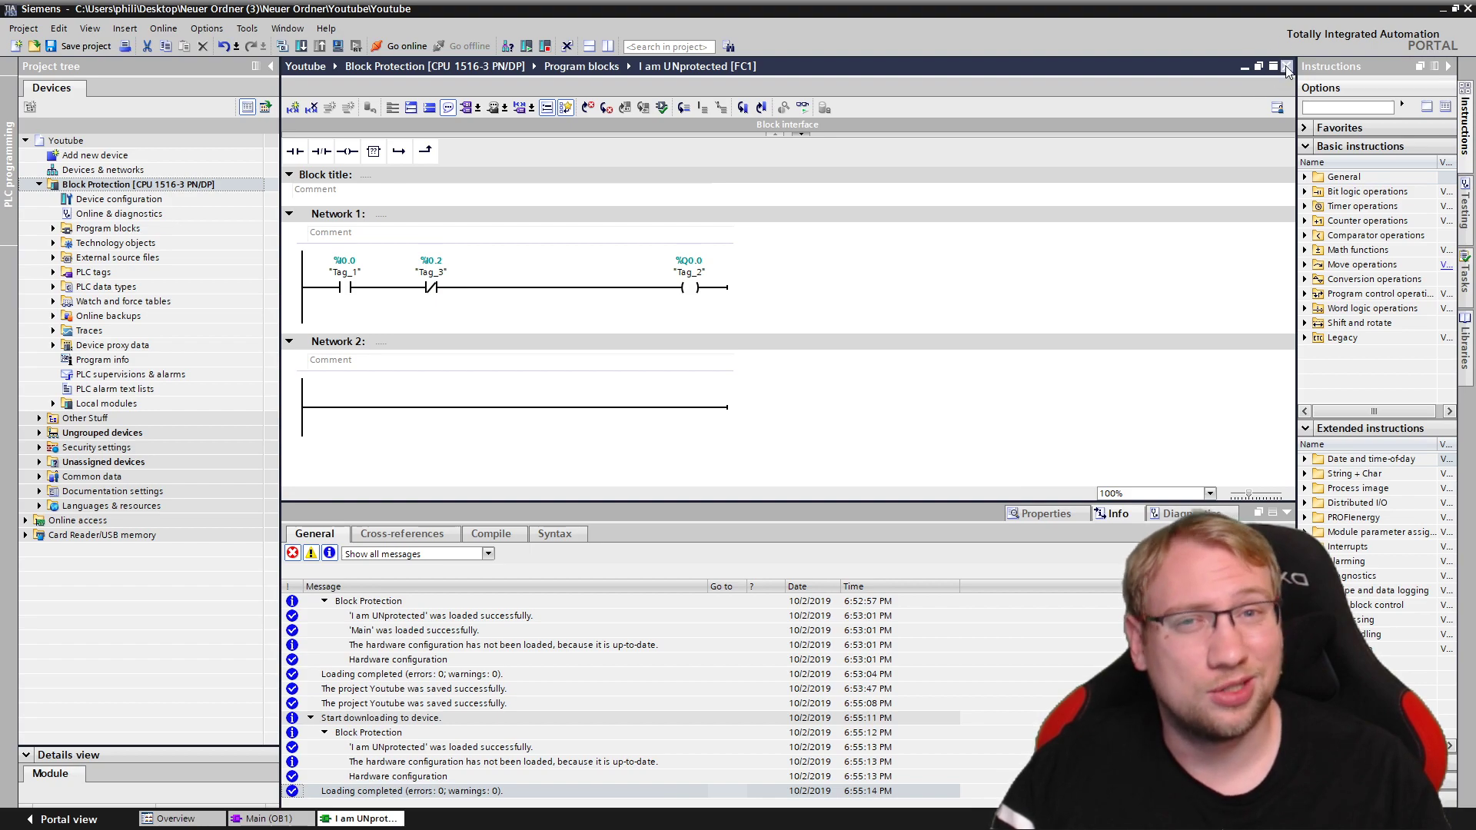
{"action": "left_click", "coordinate": [1287, 67]}
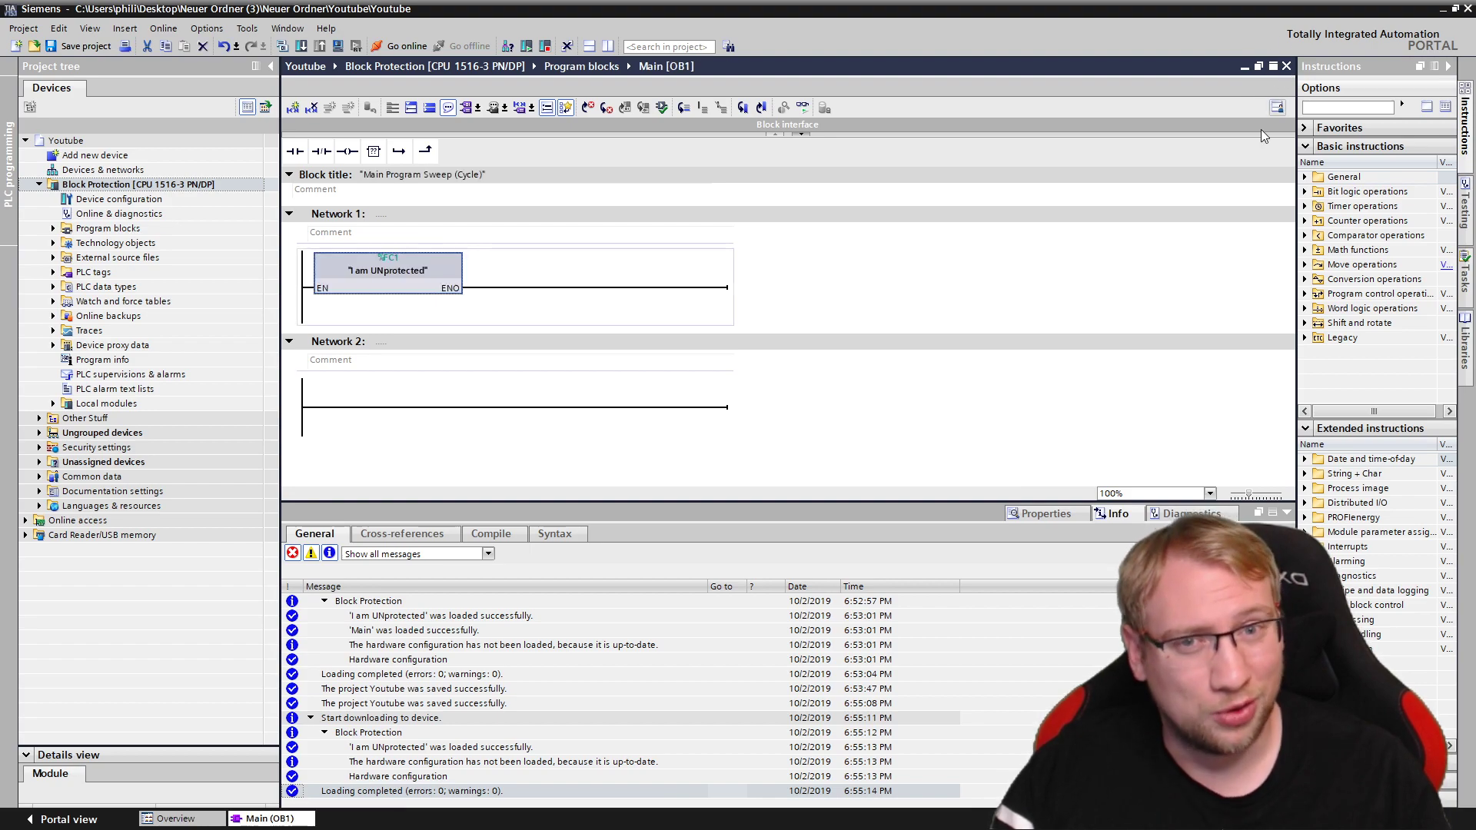
{"action": "left_click", "coordinate": [1286, 67]}
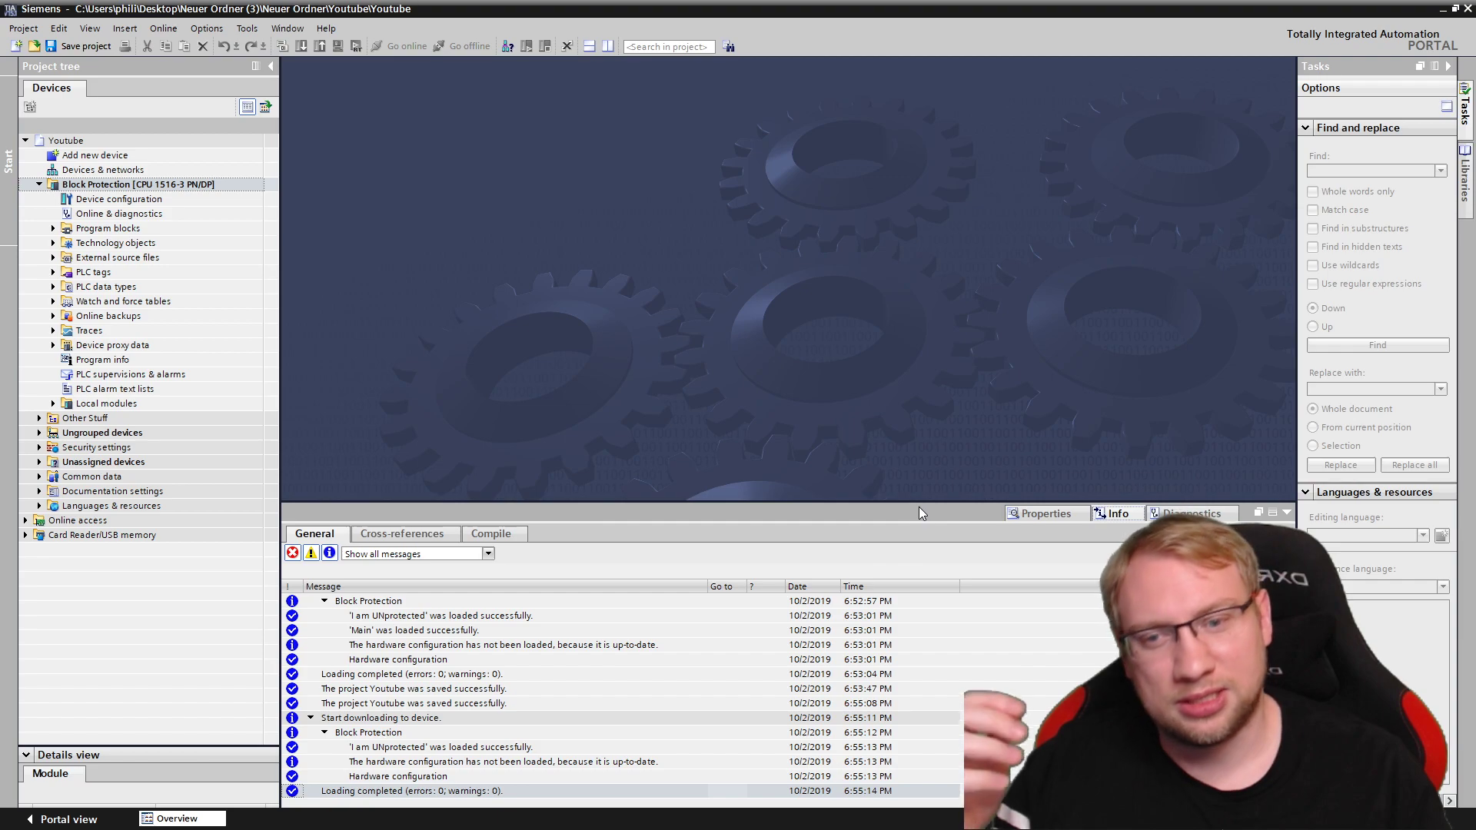
Add a new ladder function named 'I am Protected' (FC2) under Program blocks.
{"action": "left_click_drag", "start_coordinate": [919, 502], "coordinate": [894, 648]}
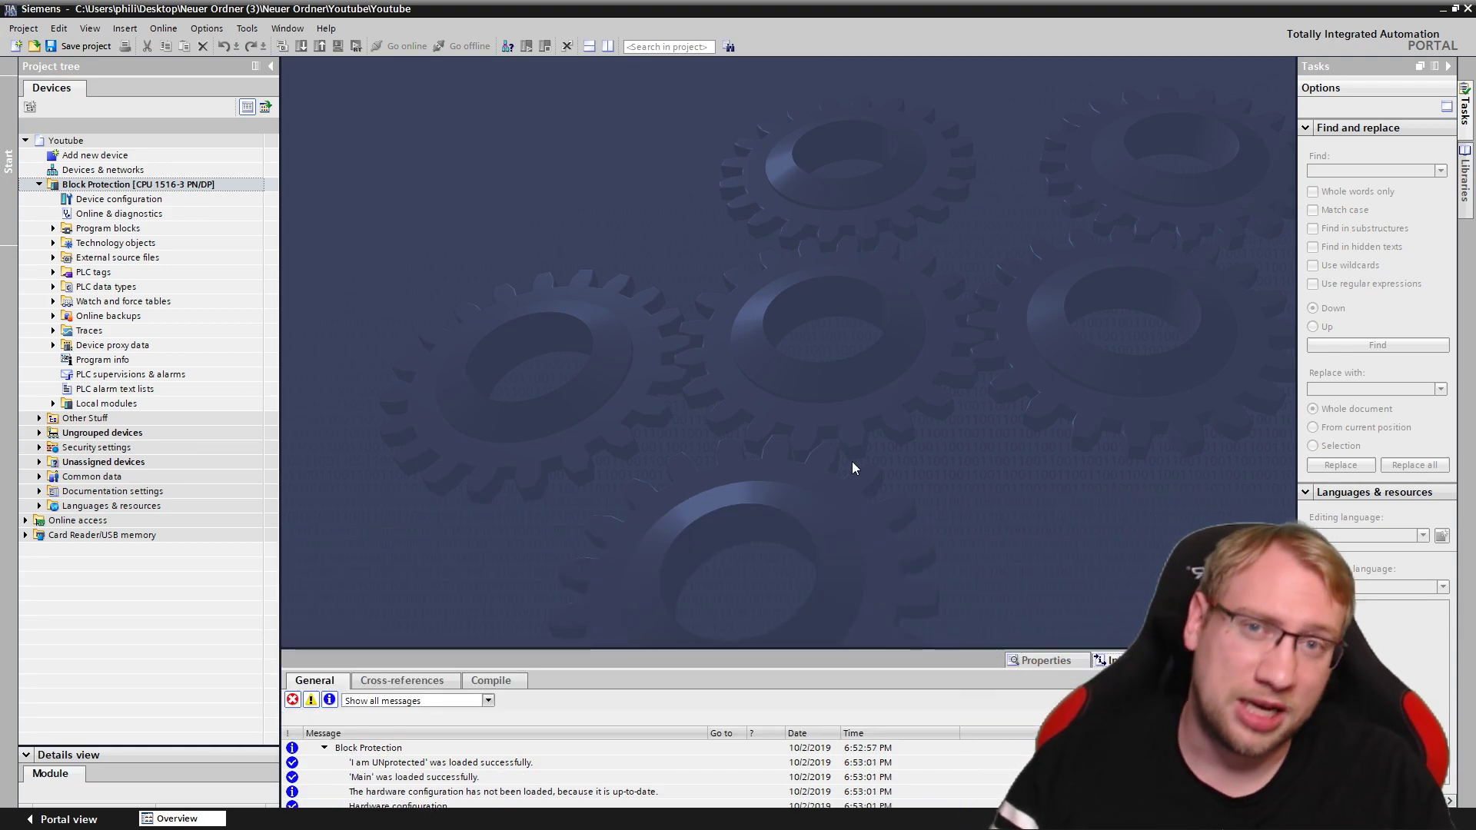
{"action": "left_click", "coordinate": [53, 229]}
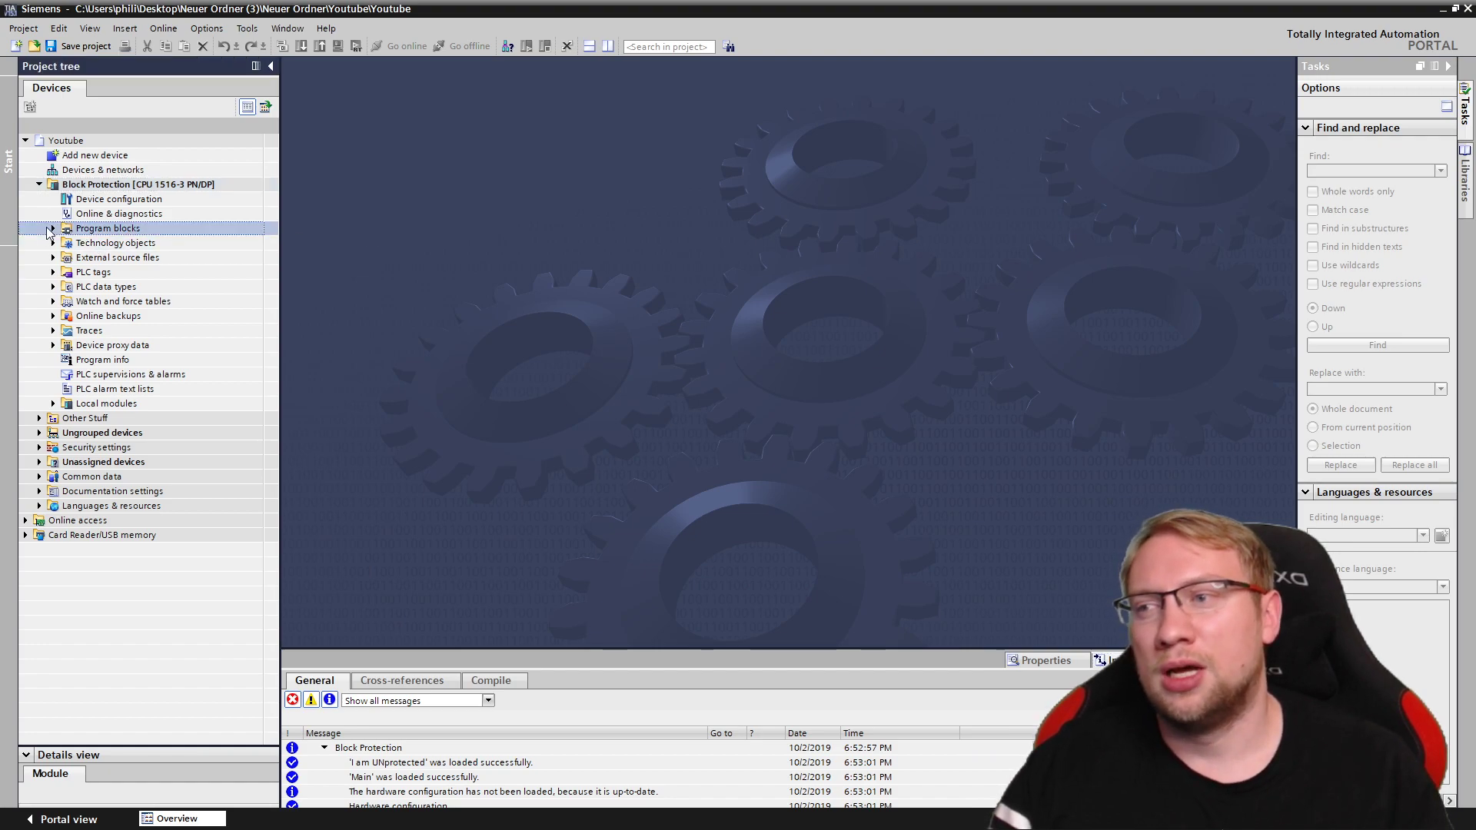
{"action": "double_click", "coordinate": [120, 243]}
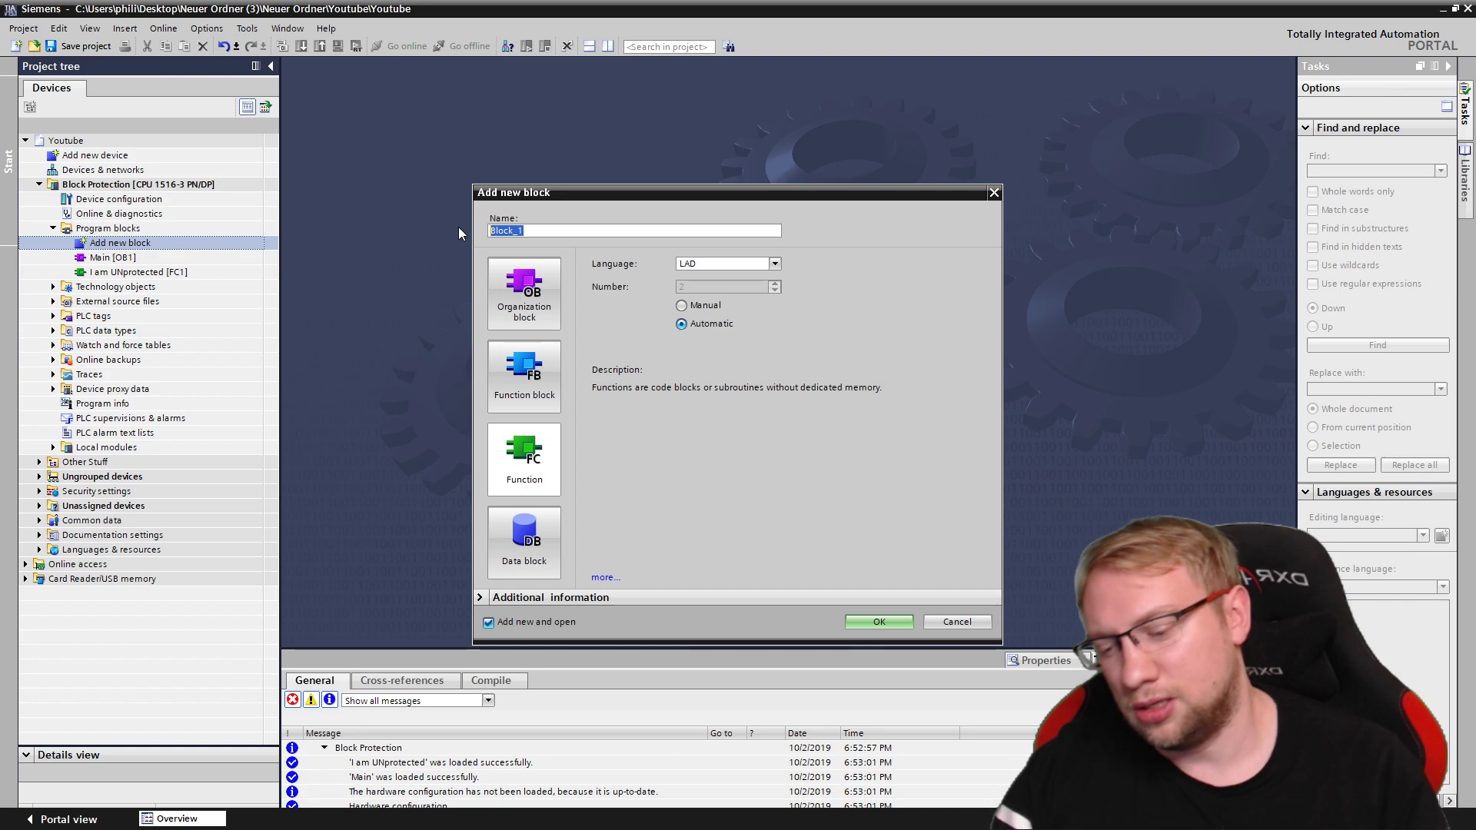
{"action": "type", "text": "I am"}
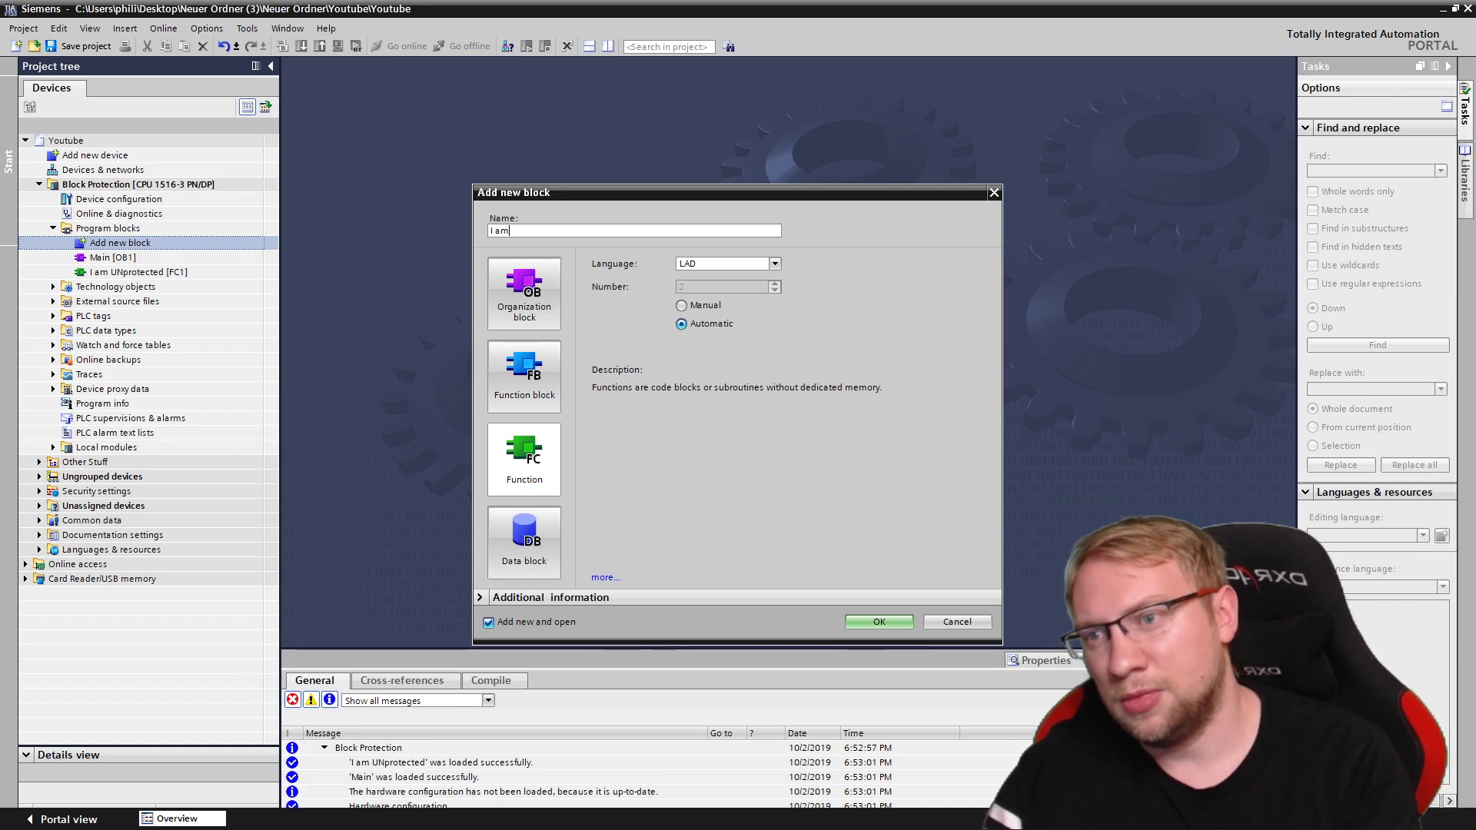
{"action": "type", "text": " Pro"}
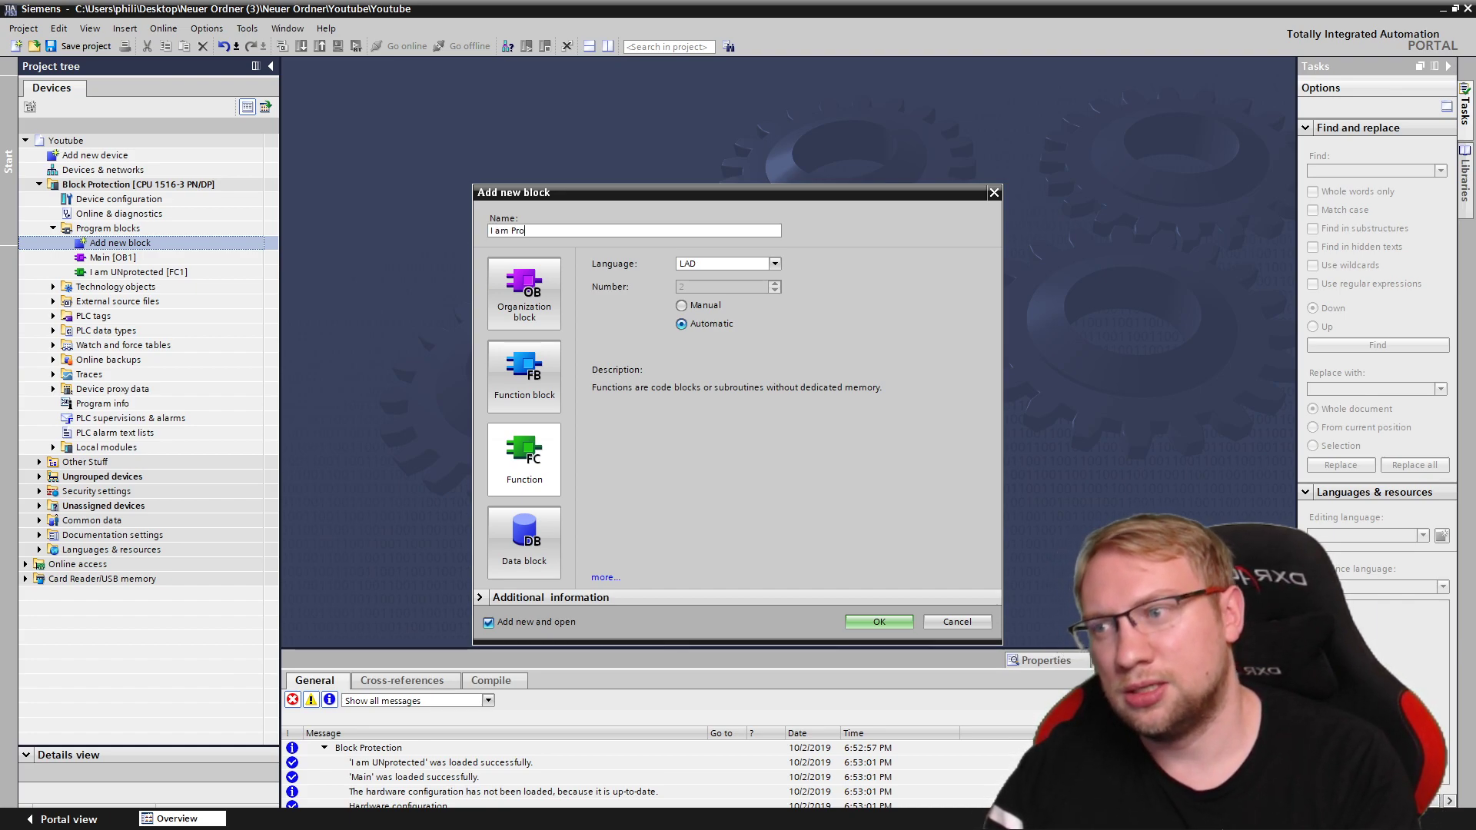
{"action": "type", "text": "tected"}
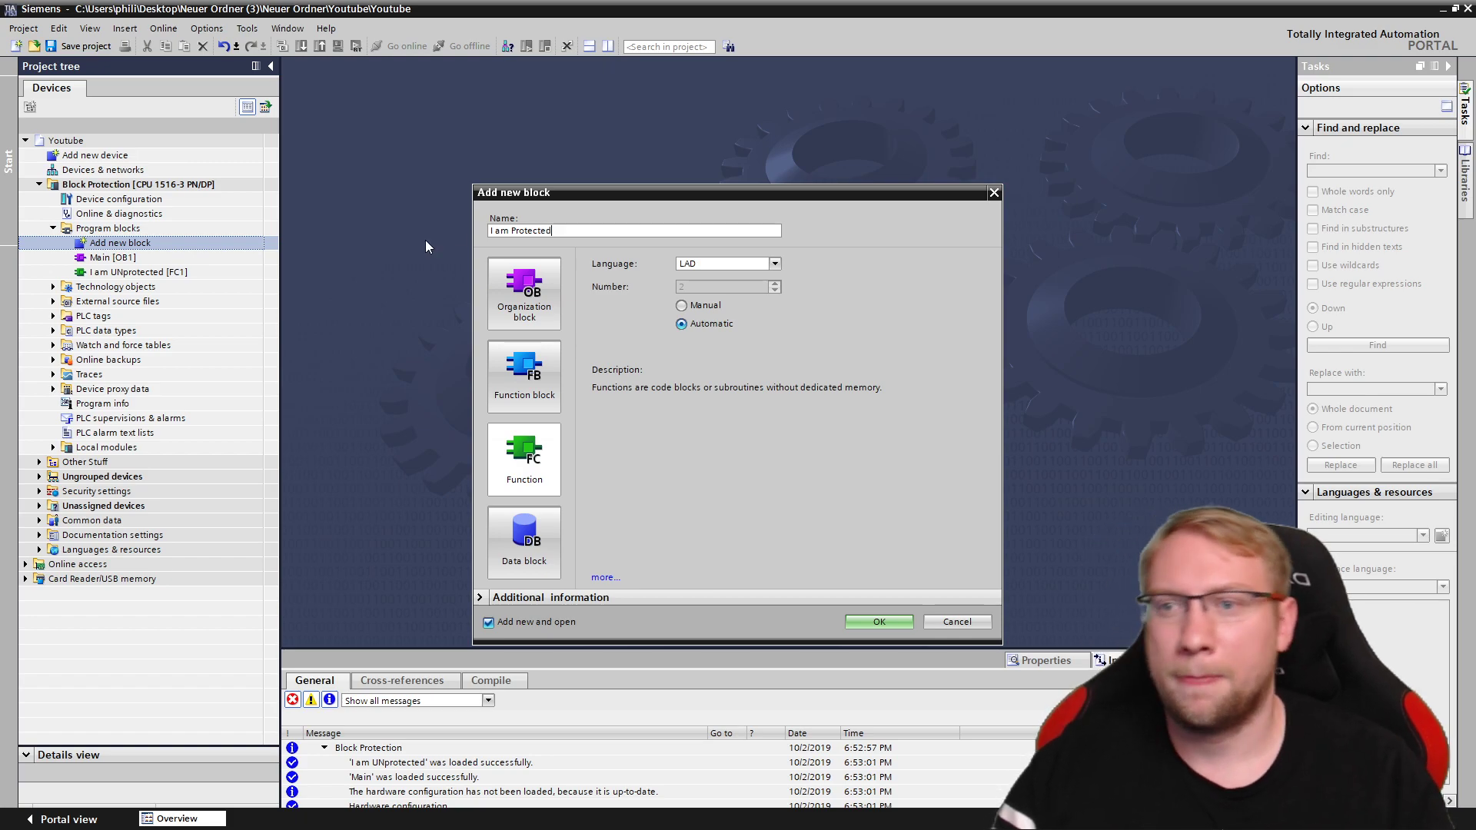
{"action": "left_click", "coordinate": [876, 620]}
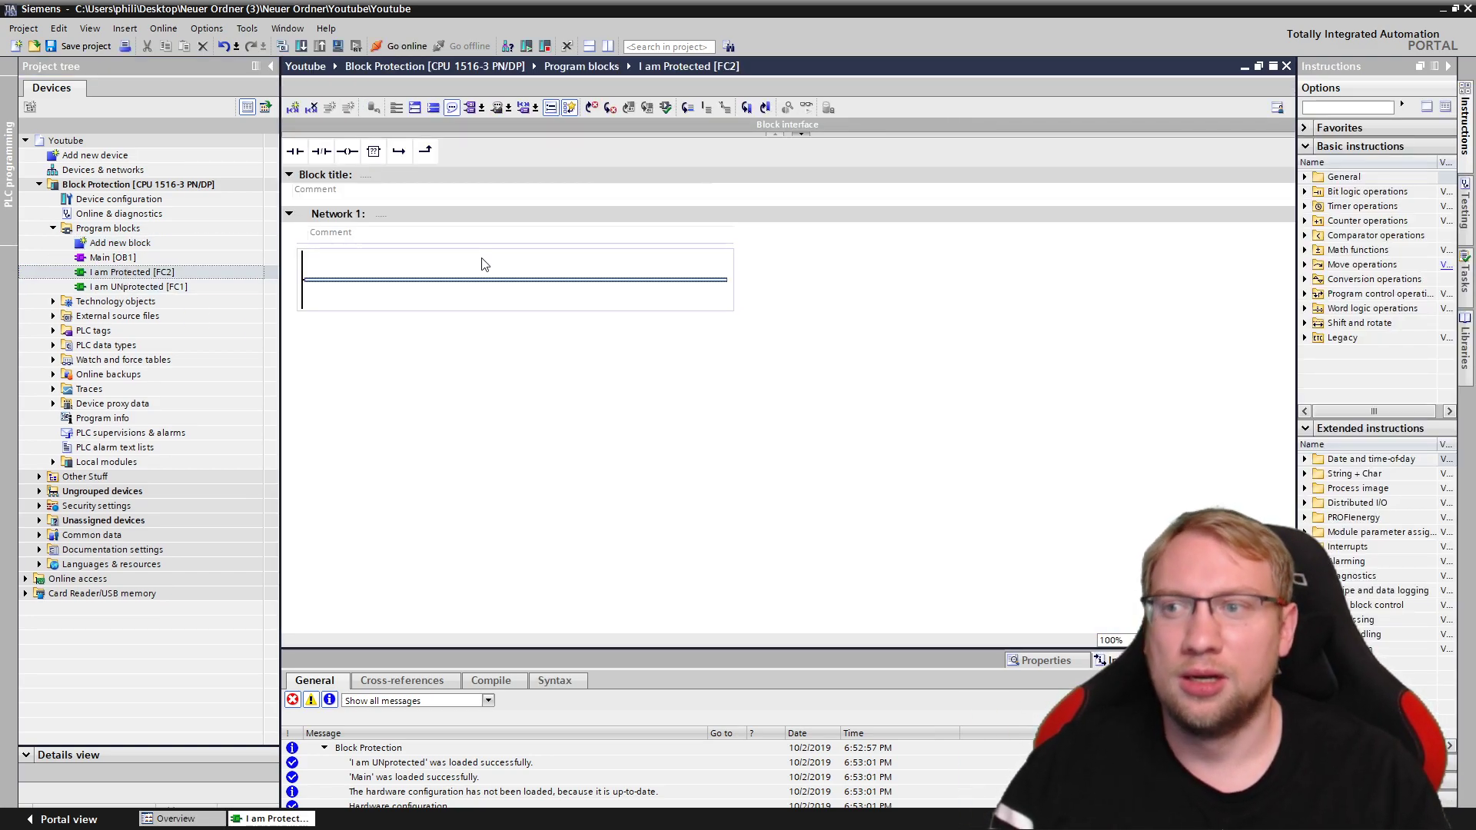
Build Network 1 with a normally-open %I0.3 contact and a normally-closed %I0.6 contact driving coil %Q9.3.
{"action": "left_click", "coordinate": [295, 151]}
{"action": "left_click", "coordinate": [321, 151]}
{"action": "left_click", "coordinate": [347, 151]}
{"action": "left_click", "coordinate": [356, 269]}
{"action": "type", "text": "i0.3"}
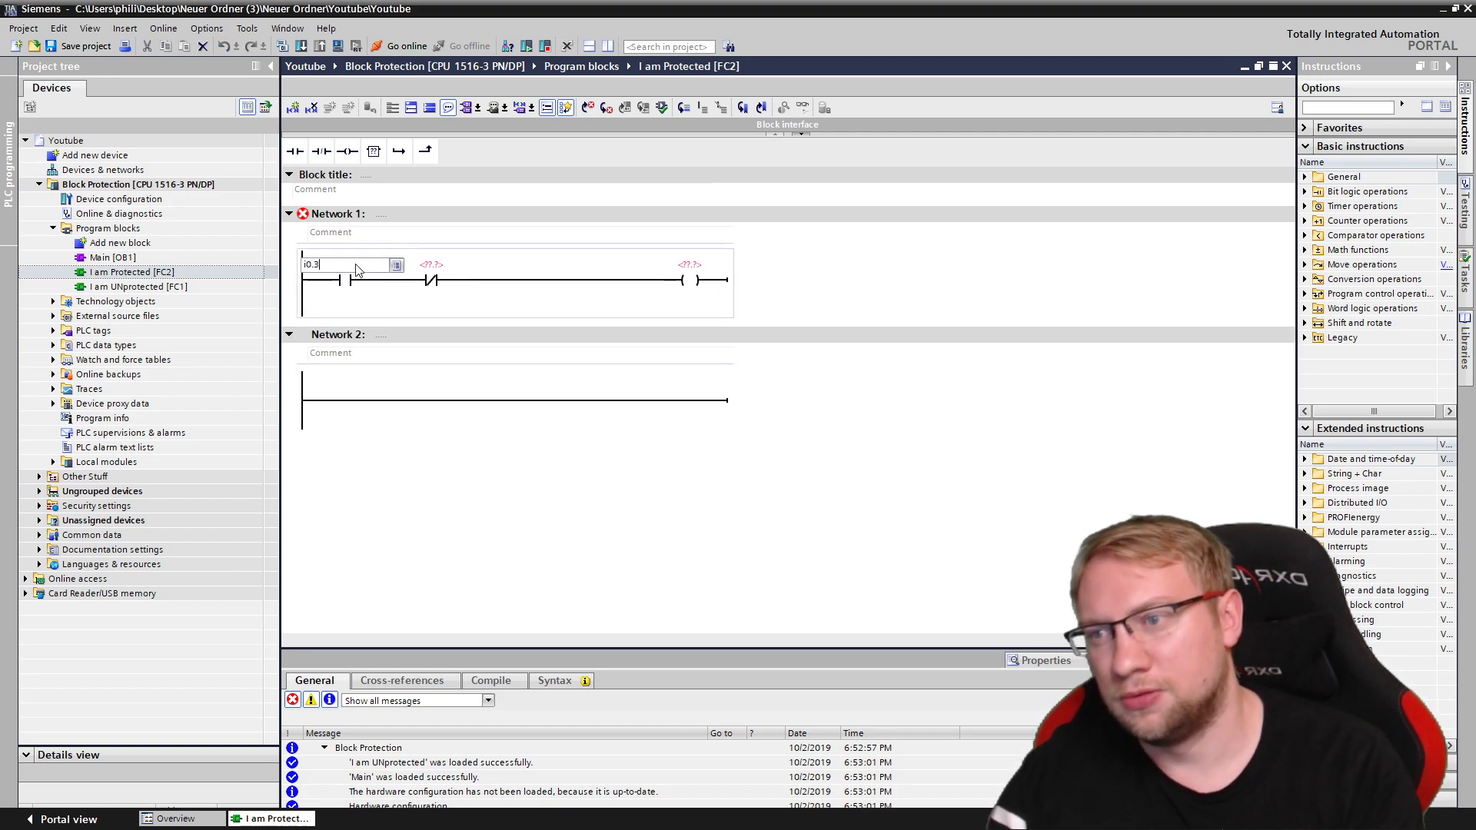
{"action": "key", "text": "Return"}
{"action": "type", "text": "i0.6"}
{"action": "key", "text": "Return"}
{"action": "type", "text": "q"}
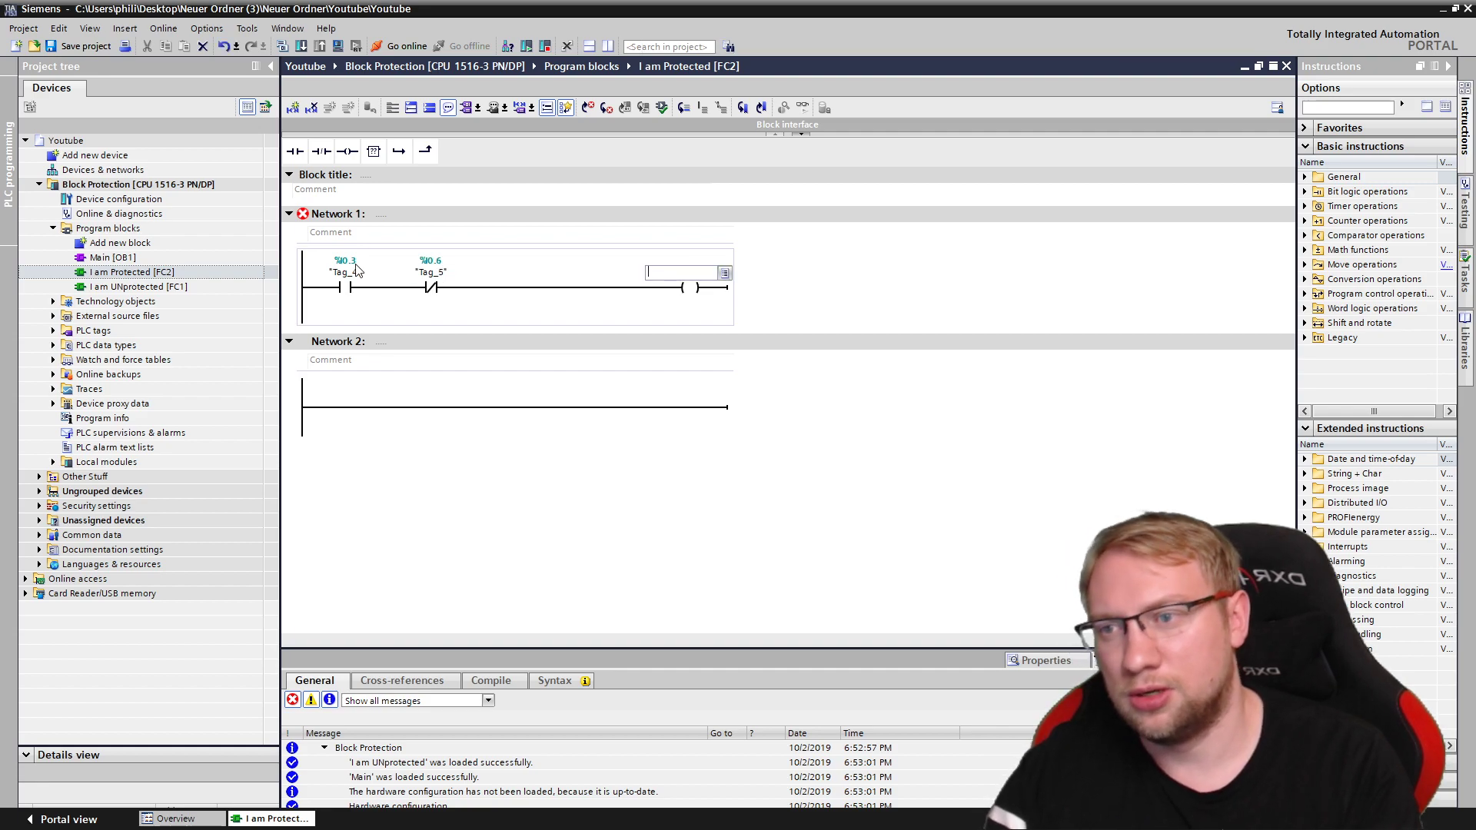
{"action": "type", "text": "9.3"}
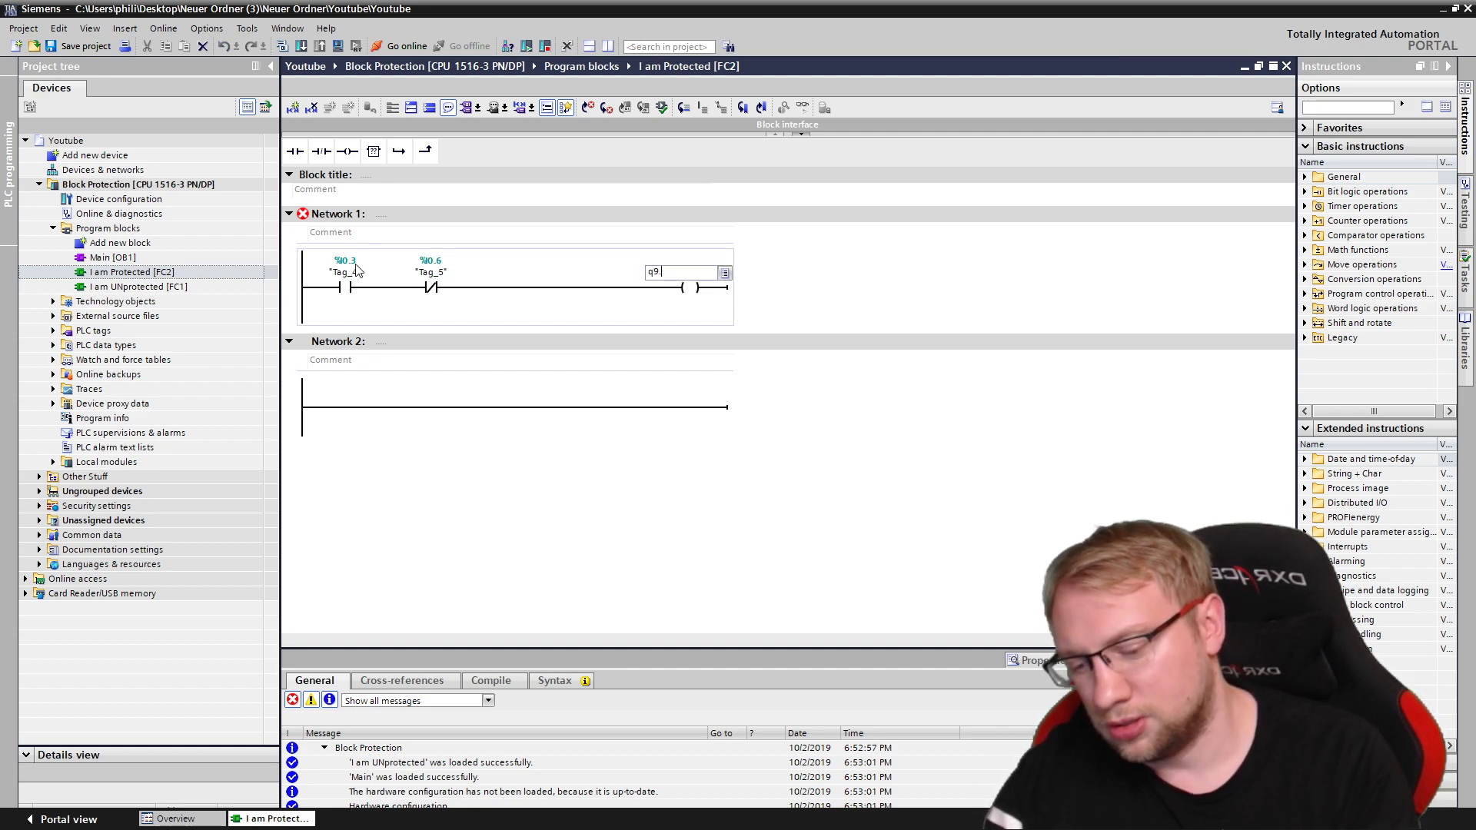
{"action": "key", "text": "Return"}
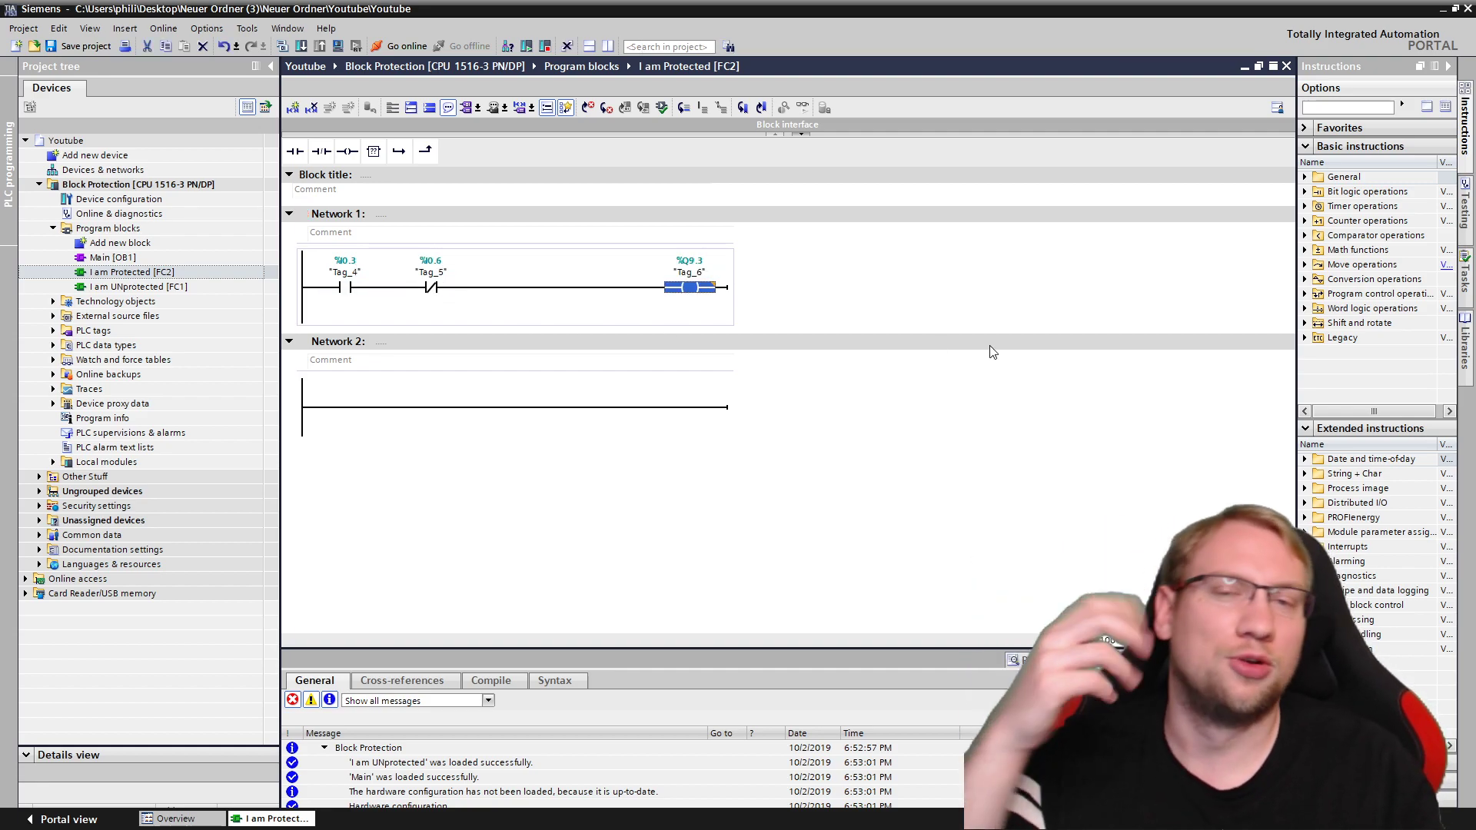
Save, download the program to the PLC, and scan Online access for accessible PLCs.
{"action": "left_click", "coordinate": [80, 46]}
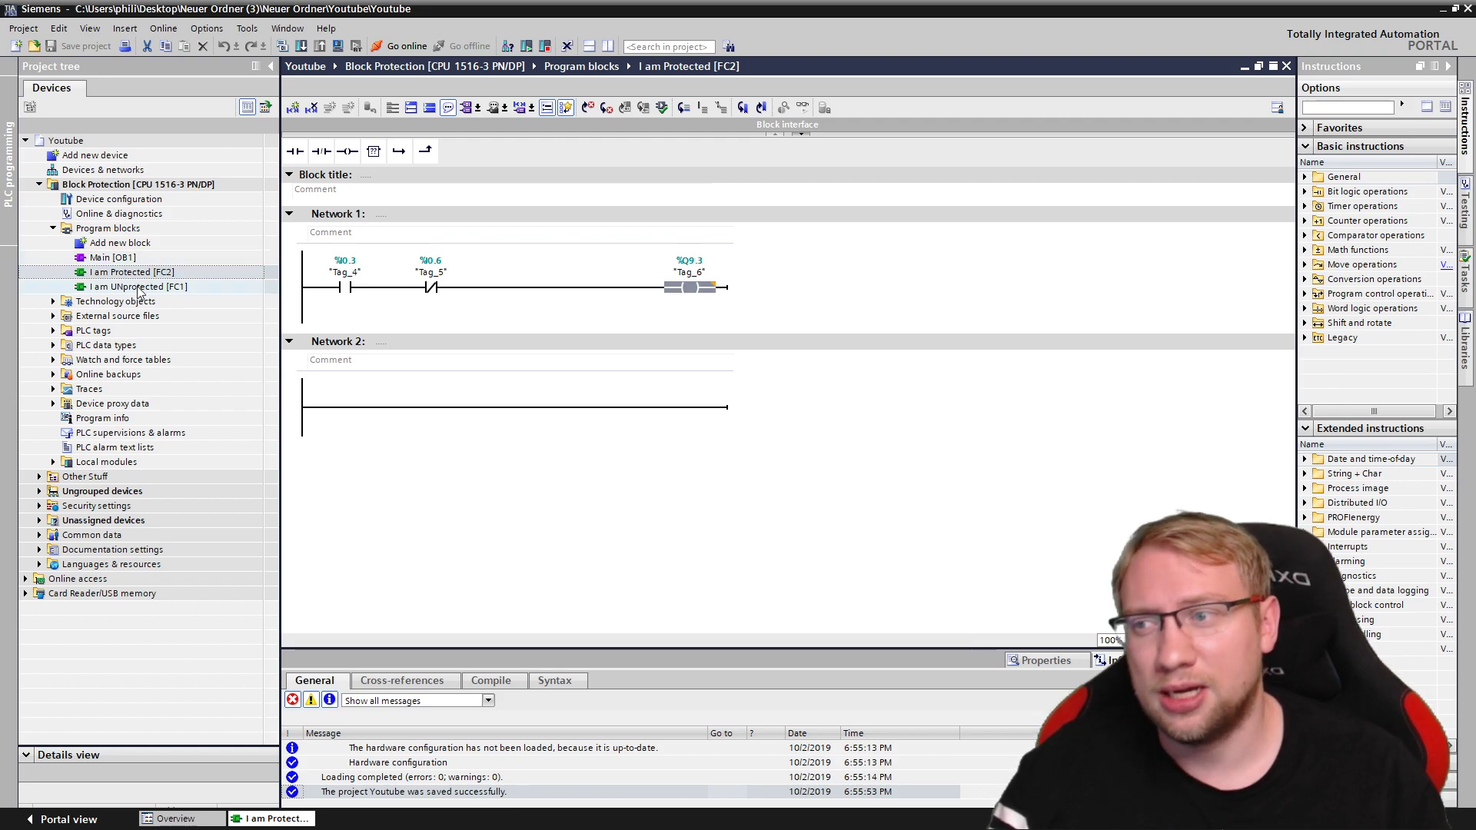
{"action": "left_click", "coordinate": [234, 185]}
{"action": "left_click", "coordinate": [302, 46]}
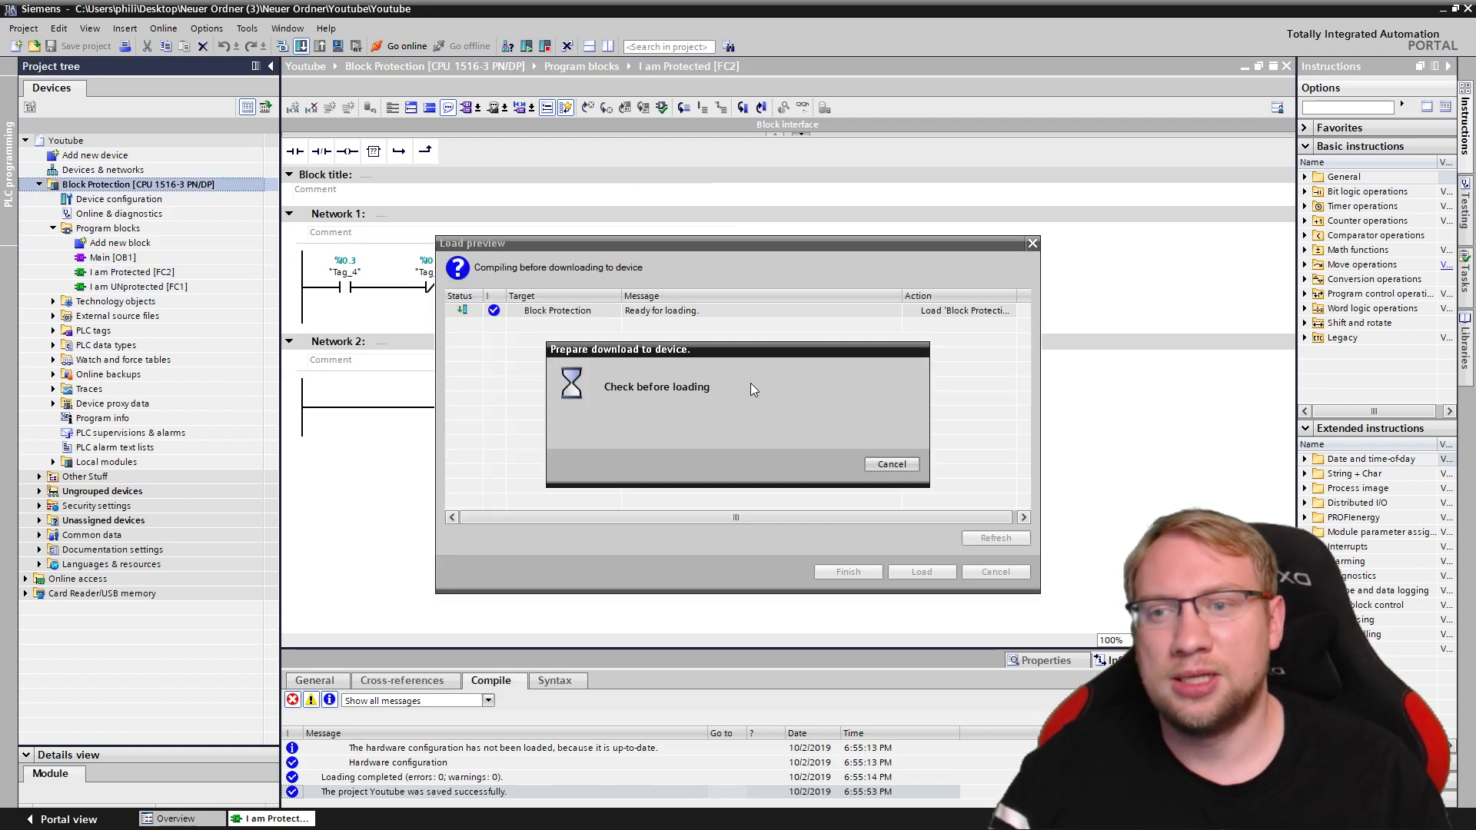
{"action": "left_click", "coordinate": [941, 572]}
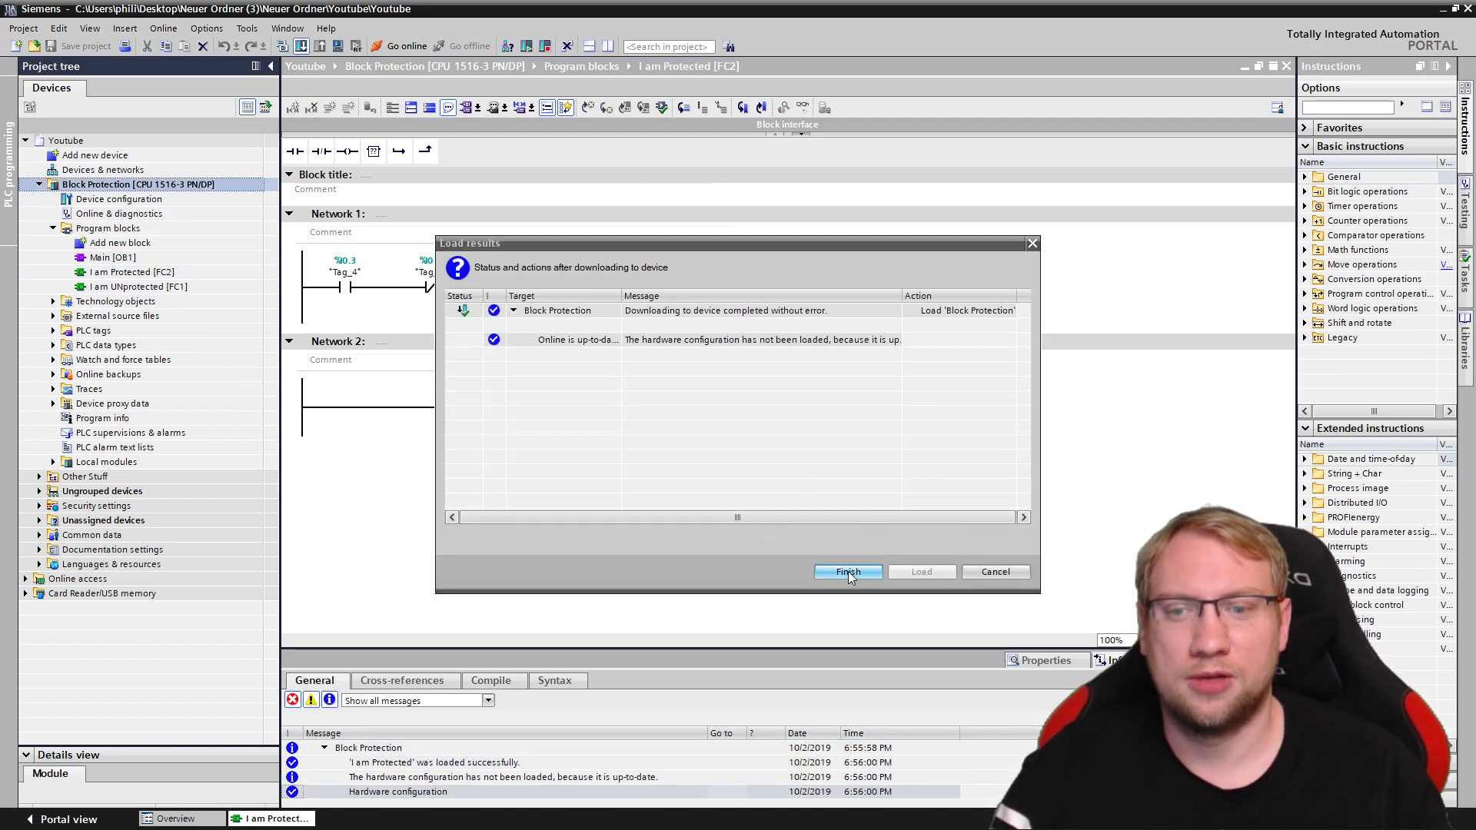
{"action": "left_click", "coordinate": [848, 572]}
{"action": "left_click", "coordinate": [25, 579]}
{"action": "left_click", "coordinate": [39, 622]}
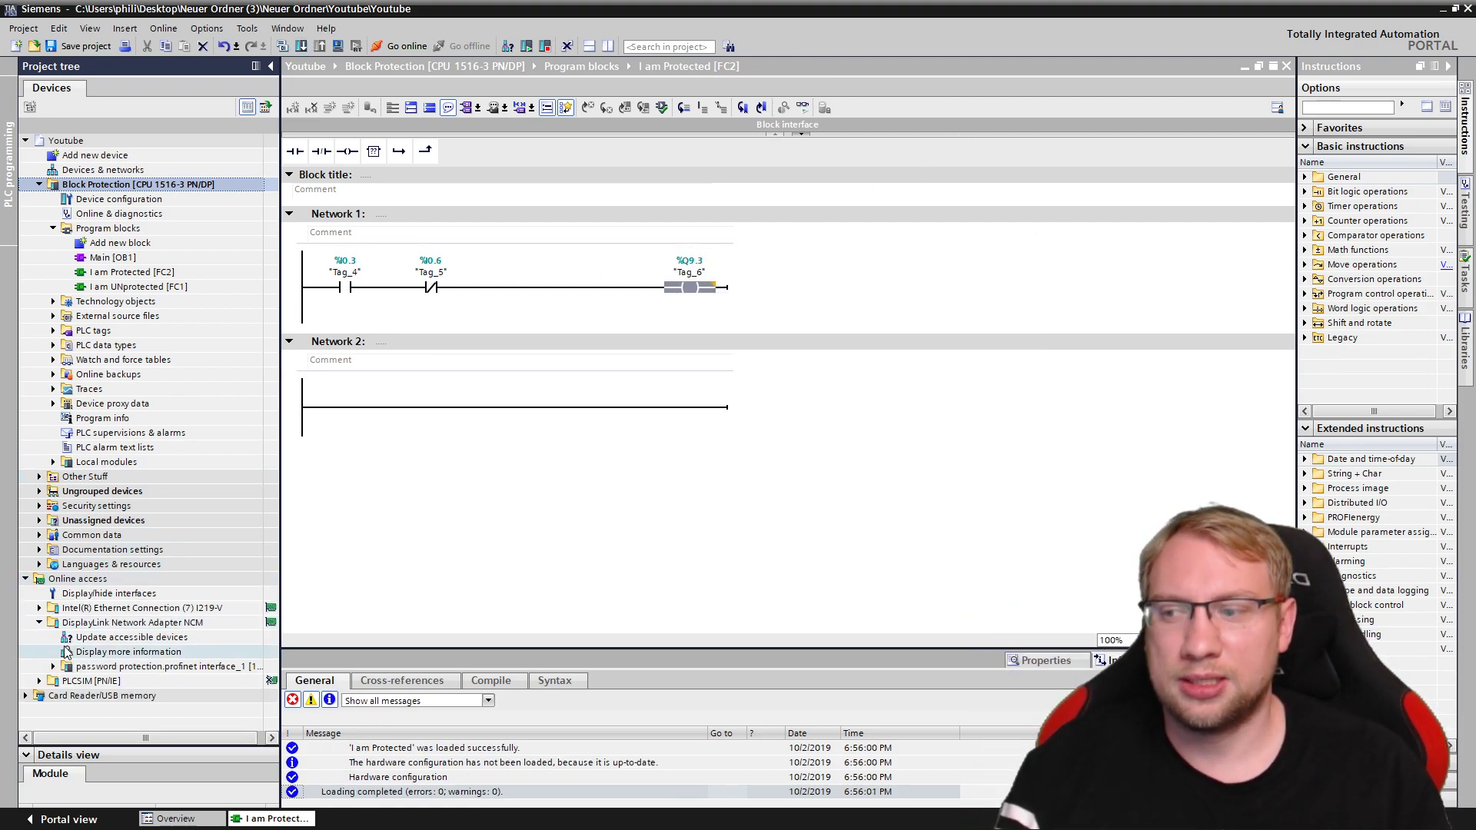
Open the PLC's online copy of FC1 'I am UNprotected' from the online Program blocks.
{"action": "scroll", "coordinate": [198, 641], "scroll_direction": "down", "scroll_amount": 3}
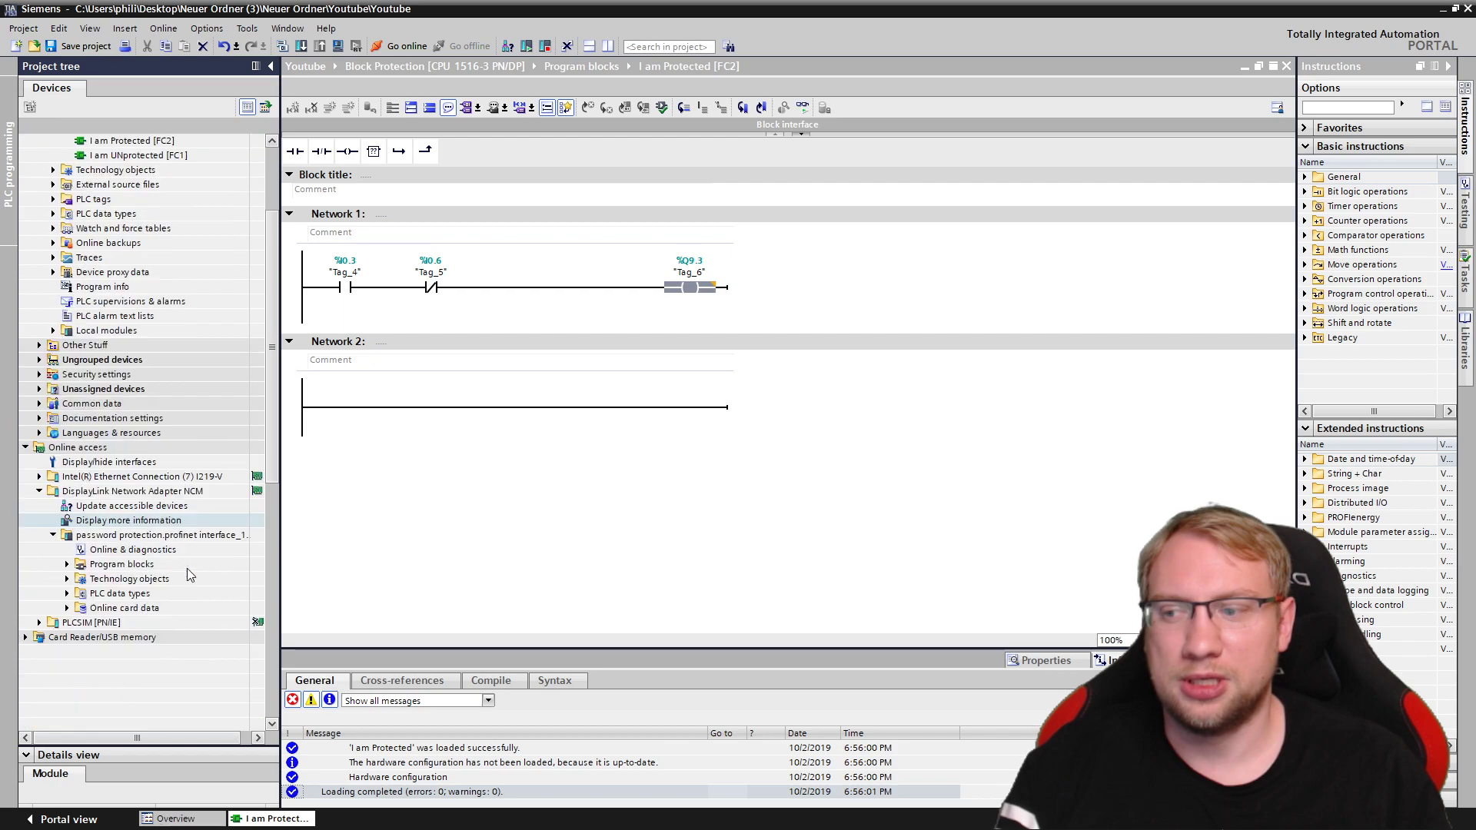
{"action": "left_click", "coordinate": [67, 564]}
{"action": "scroll", "coordinate": [151, 549], "scroll_direction": "down", "scroll_amount": 1}
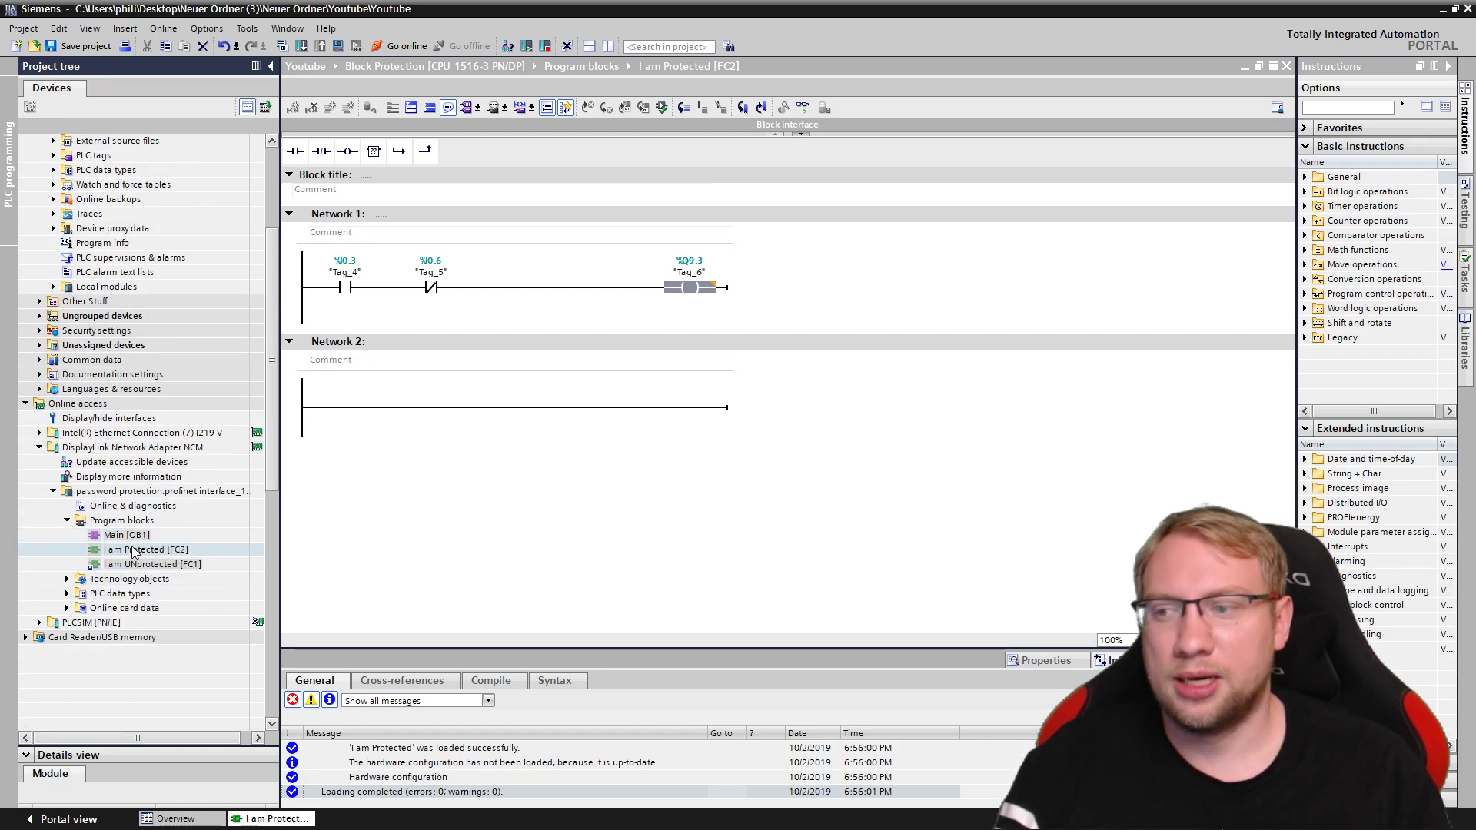
{"action": "double_click", "coordinate": [129, 565]}
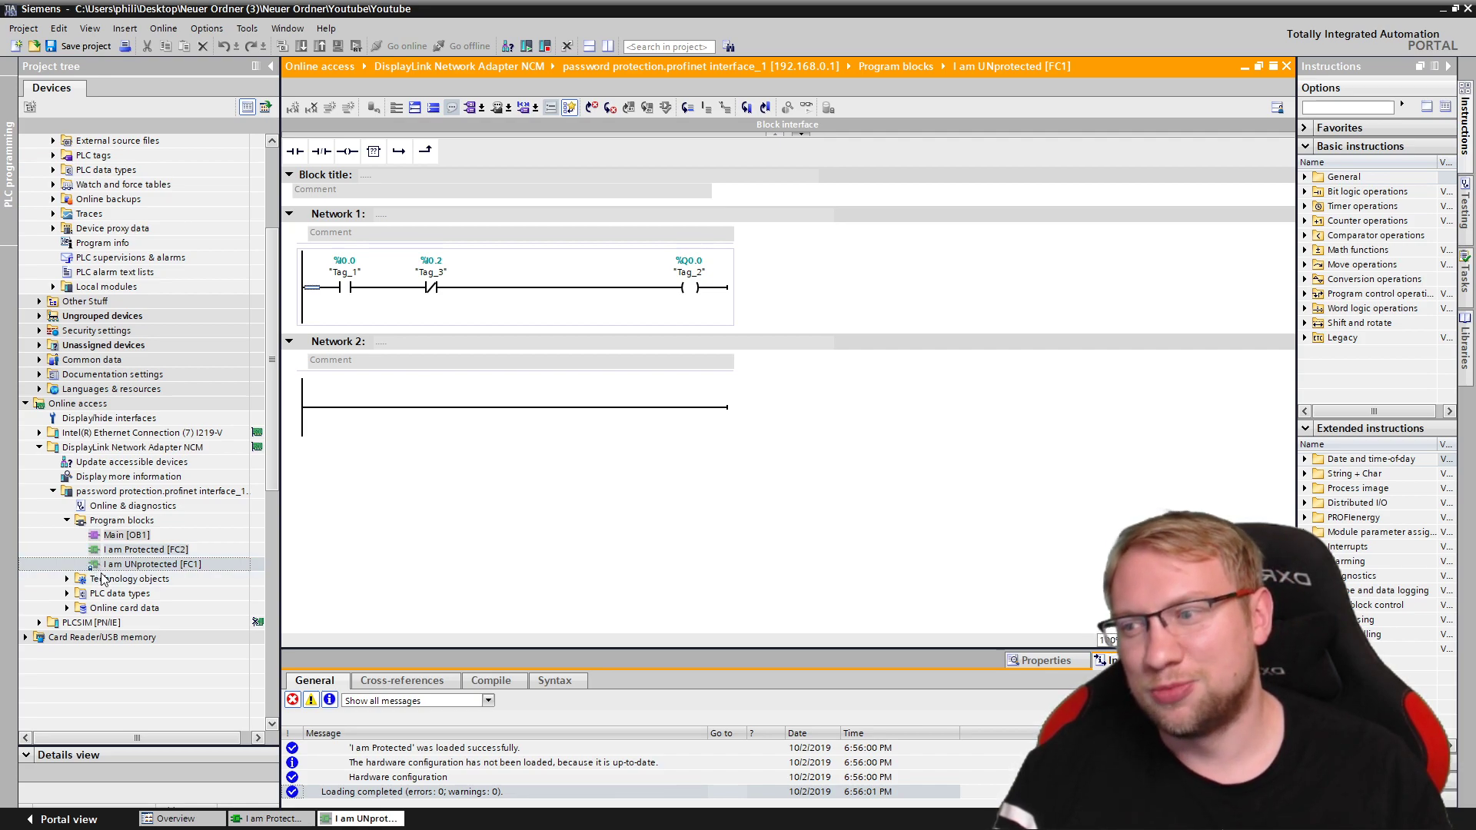
{"action": "left_click", "coordinate": [131, 566]}
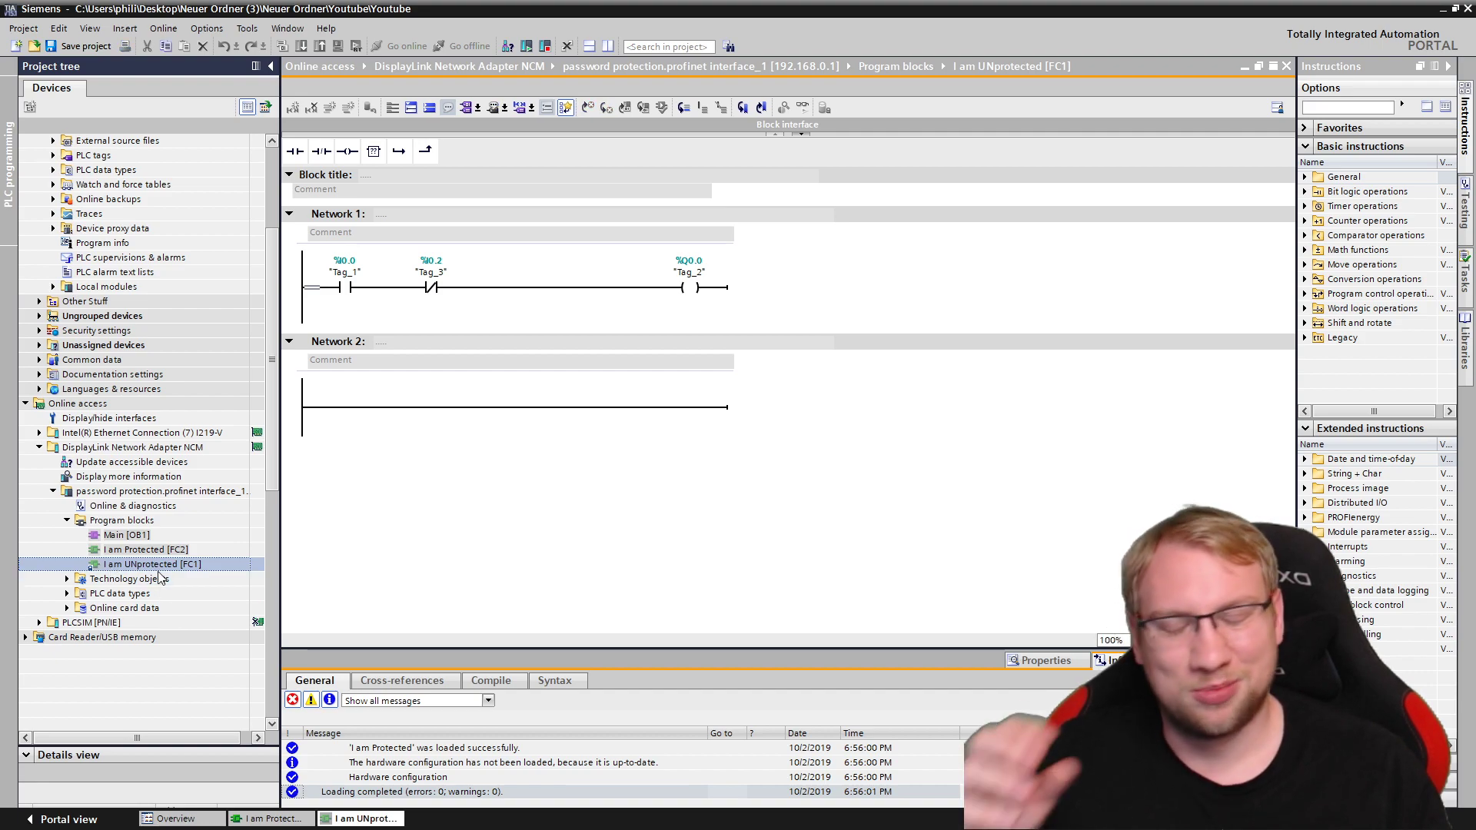
{"action": "scroll", "coordinate": [160, 576], "scroll_direction": "up", "scroll_amount": 4}
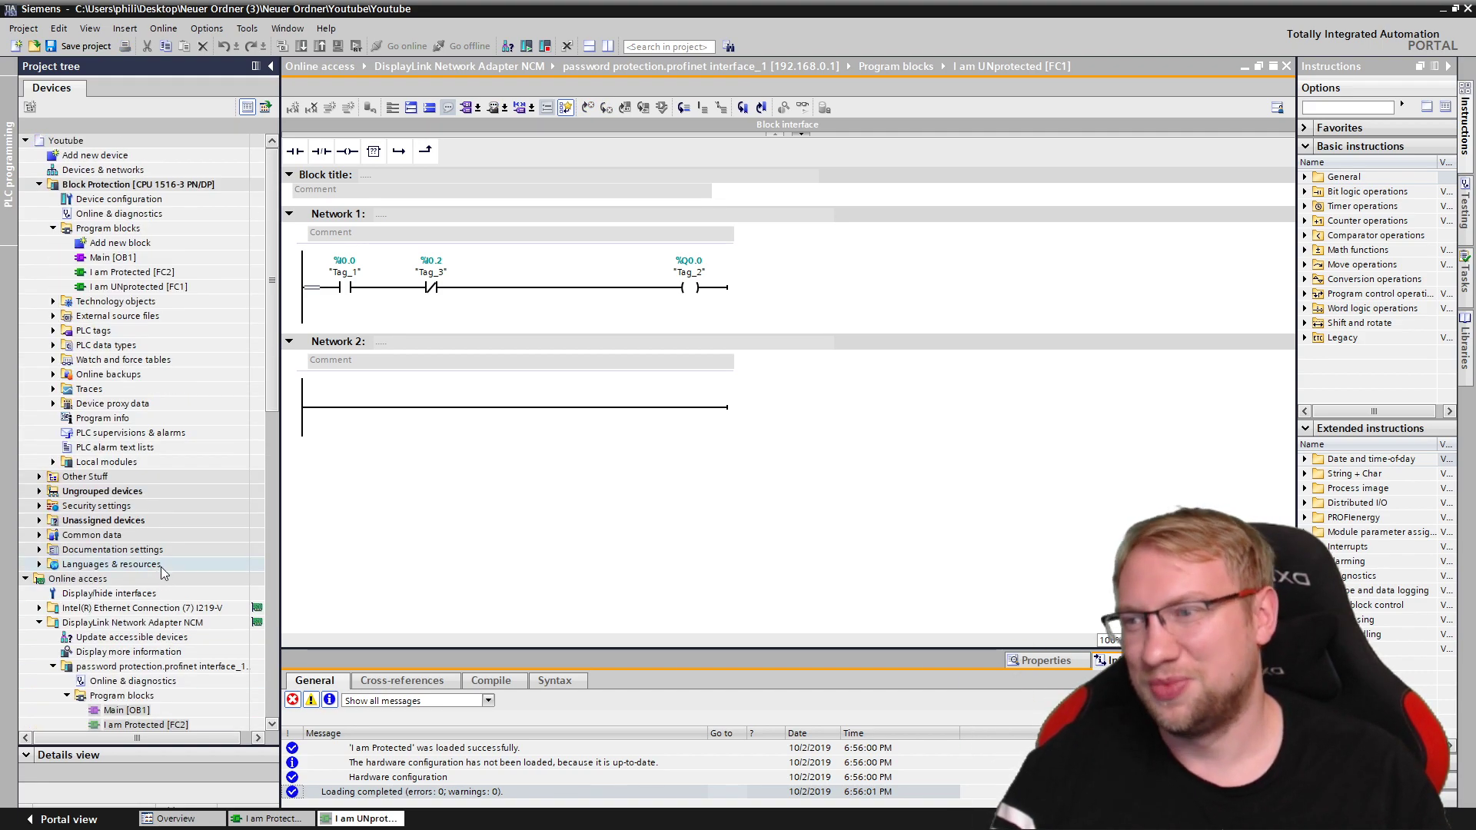
{"action": "left_click", "coordinate": [801, 505]}
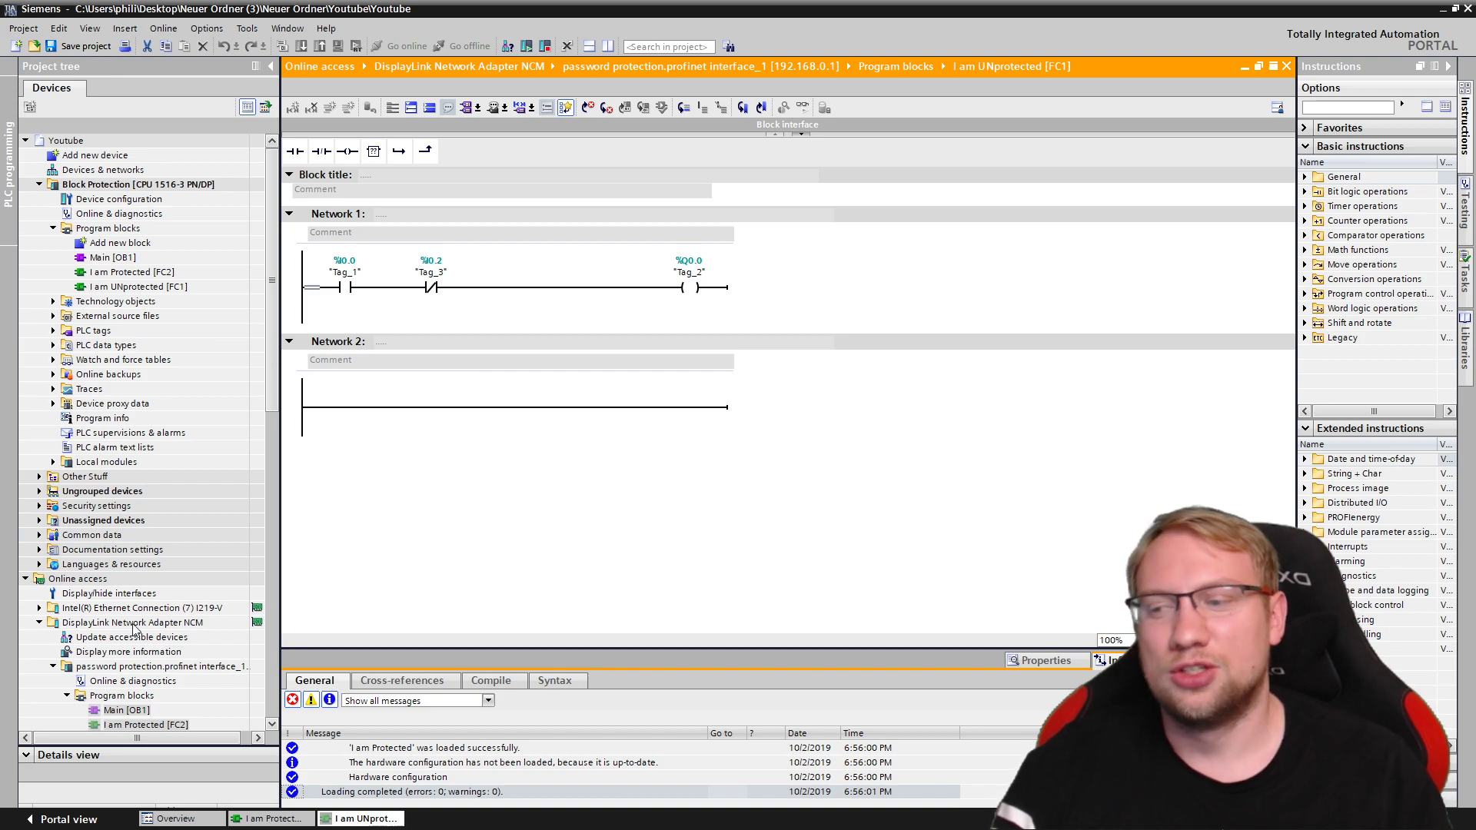
Check the online FC2 copy, close it, and select the offline FC2 block for renaming.
{"action": "left_click", "coordinate": [134, 725]}
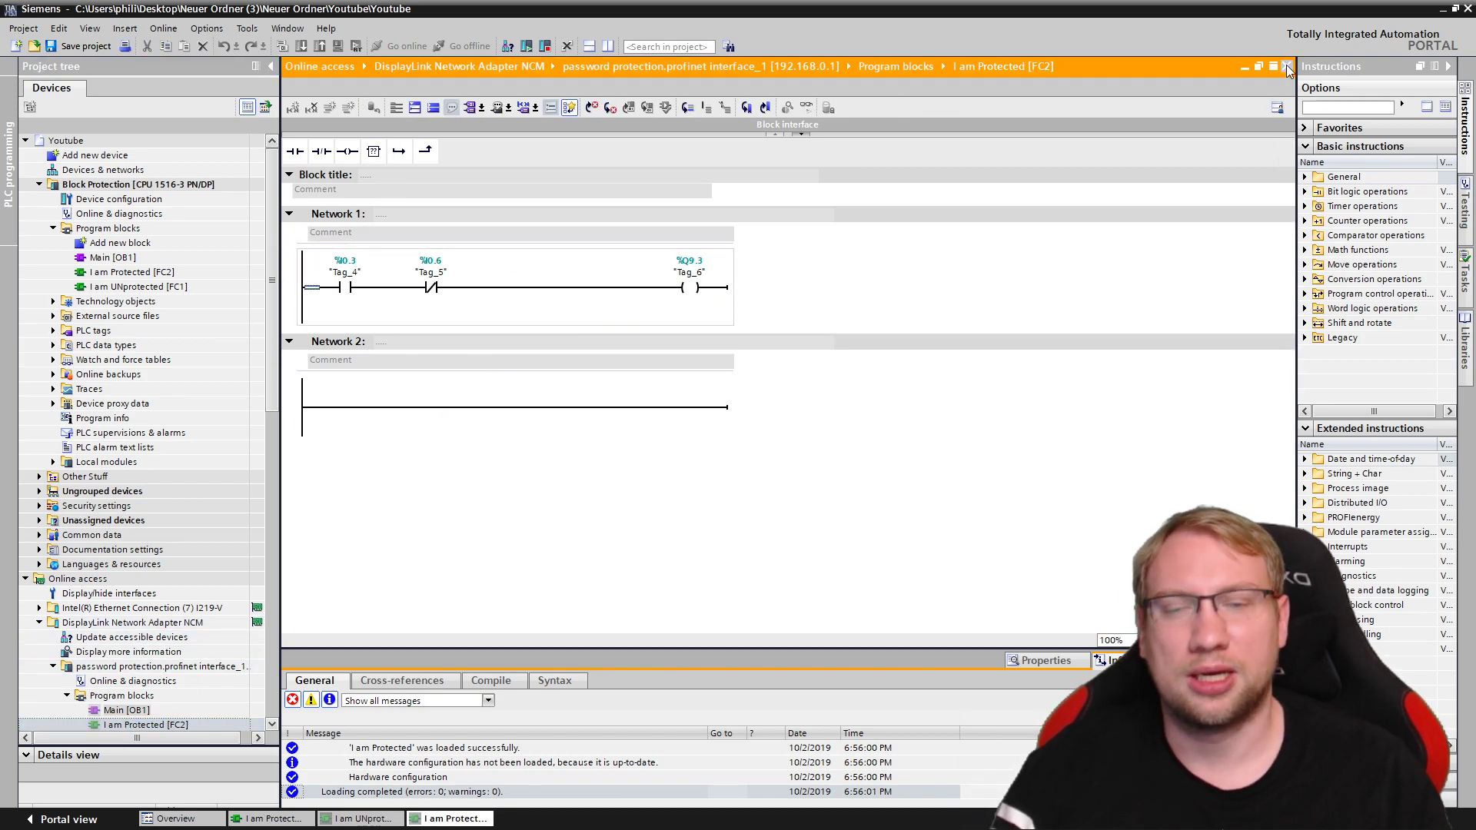
{"action": "left_click", "coordinate": [1287, 67]}
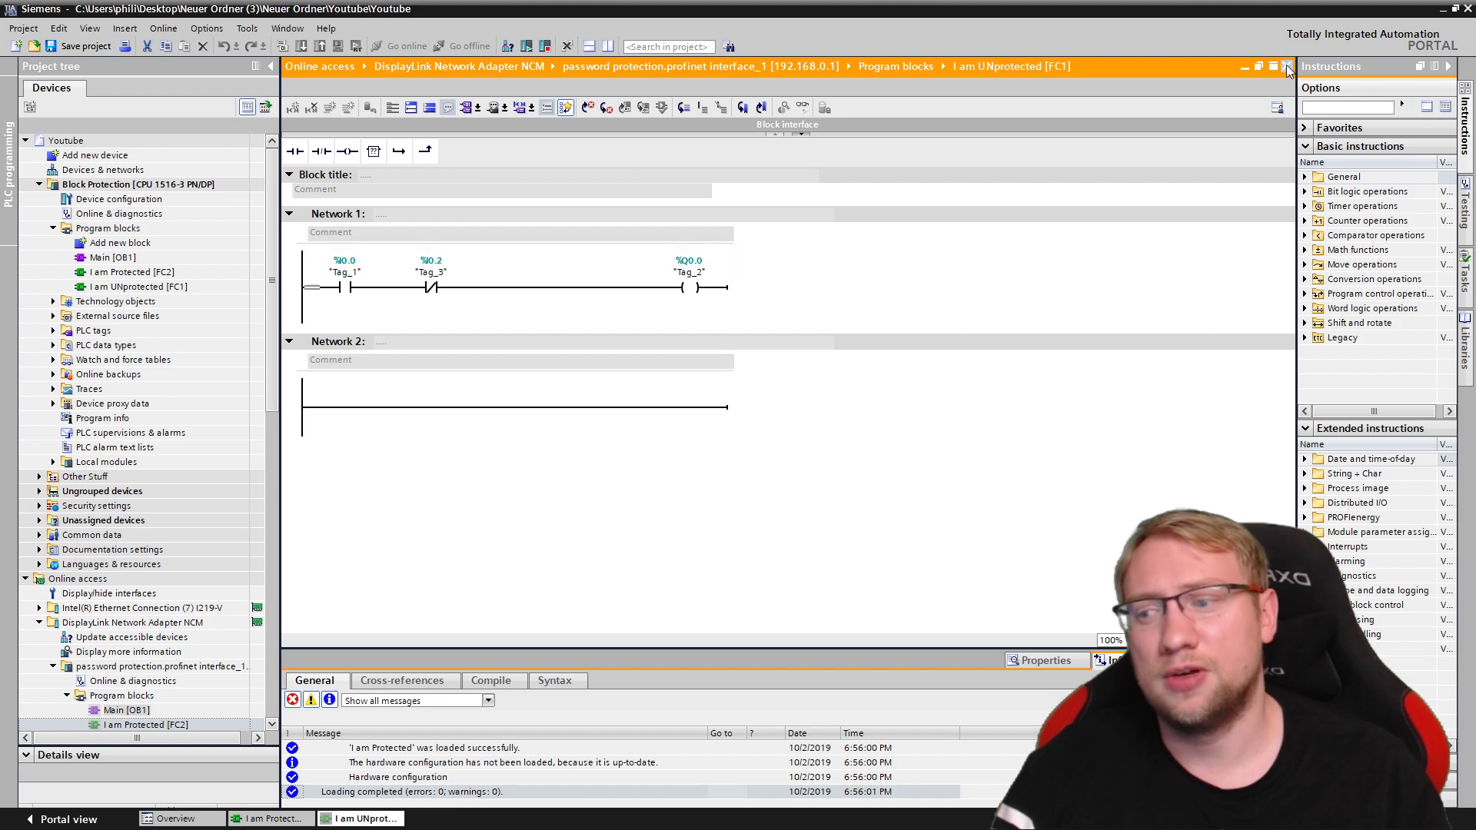
{"action": "left_click", "coordinate": [106, 284]}
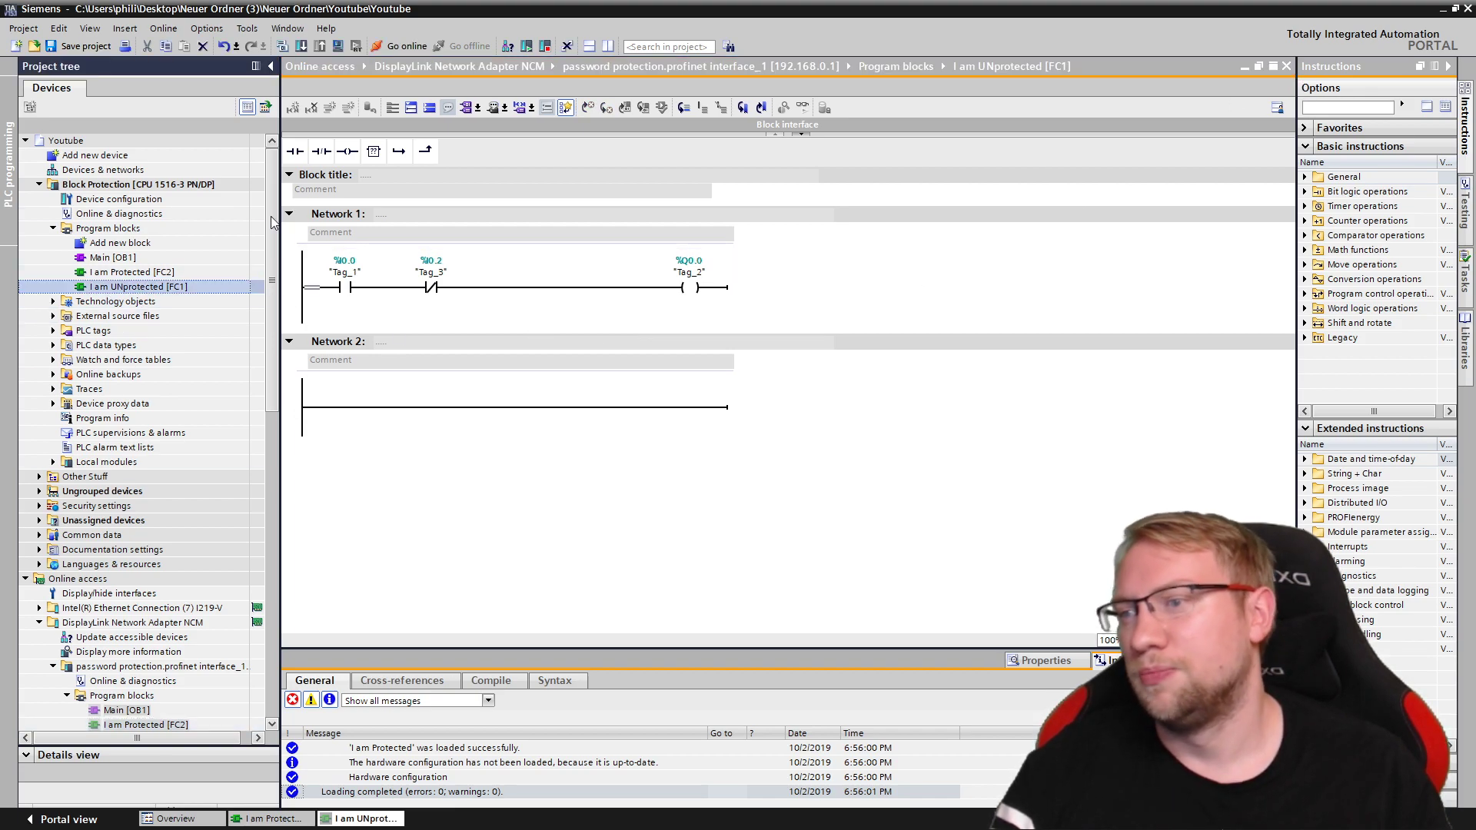
{"action": "left_click", "coordinate": [117, 276]}
{"action": "left_click", "coordinate": [132, 275]}
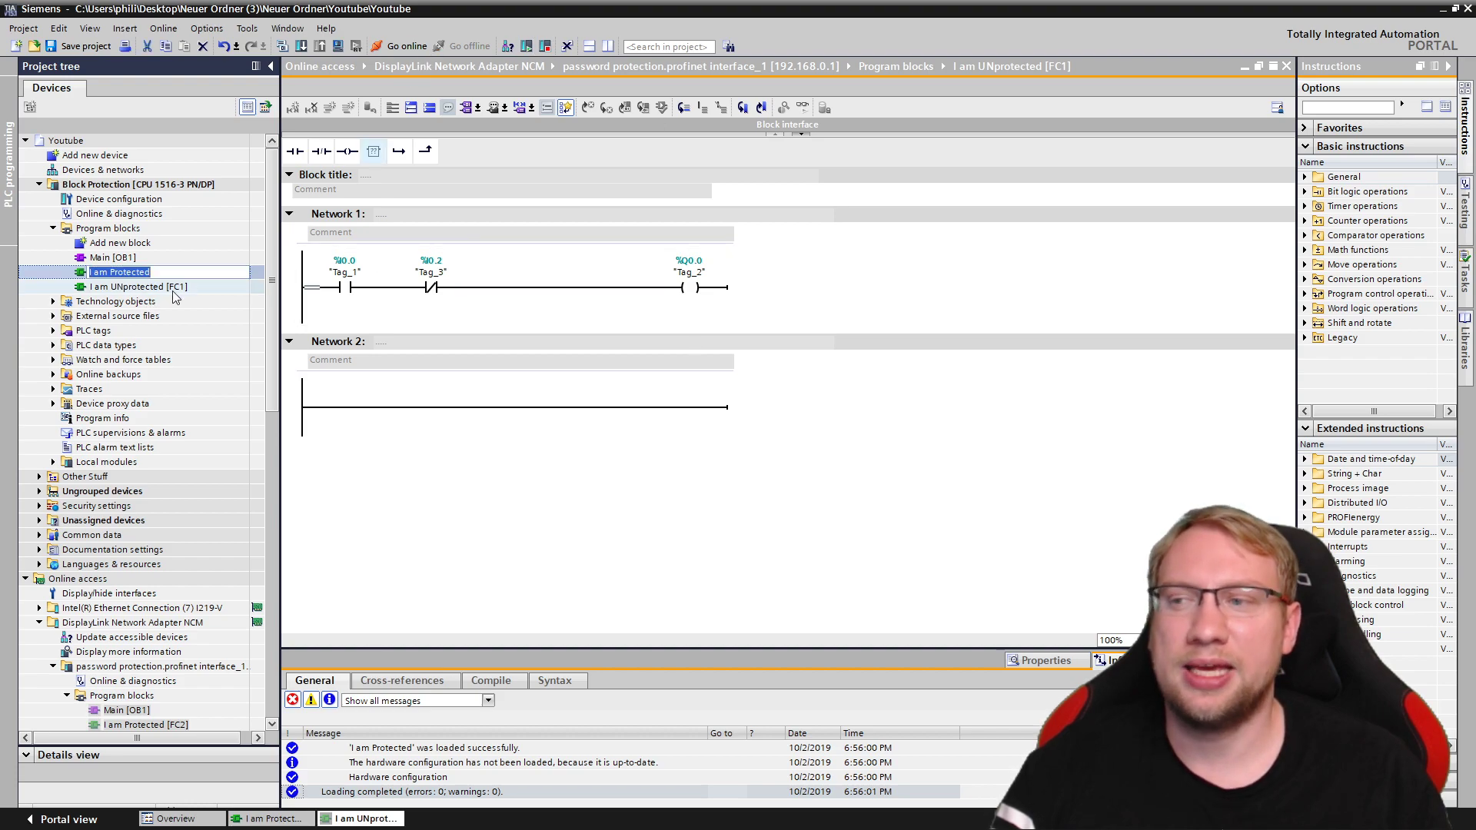
Rename block FC2 to 'I am Protected Write'.
{"action": "key", "text": "Escape"}
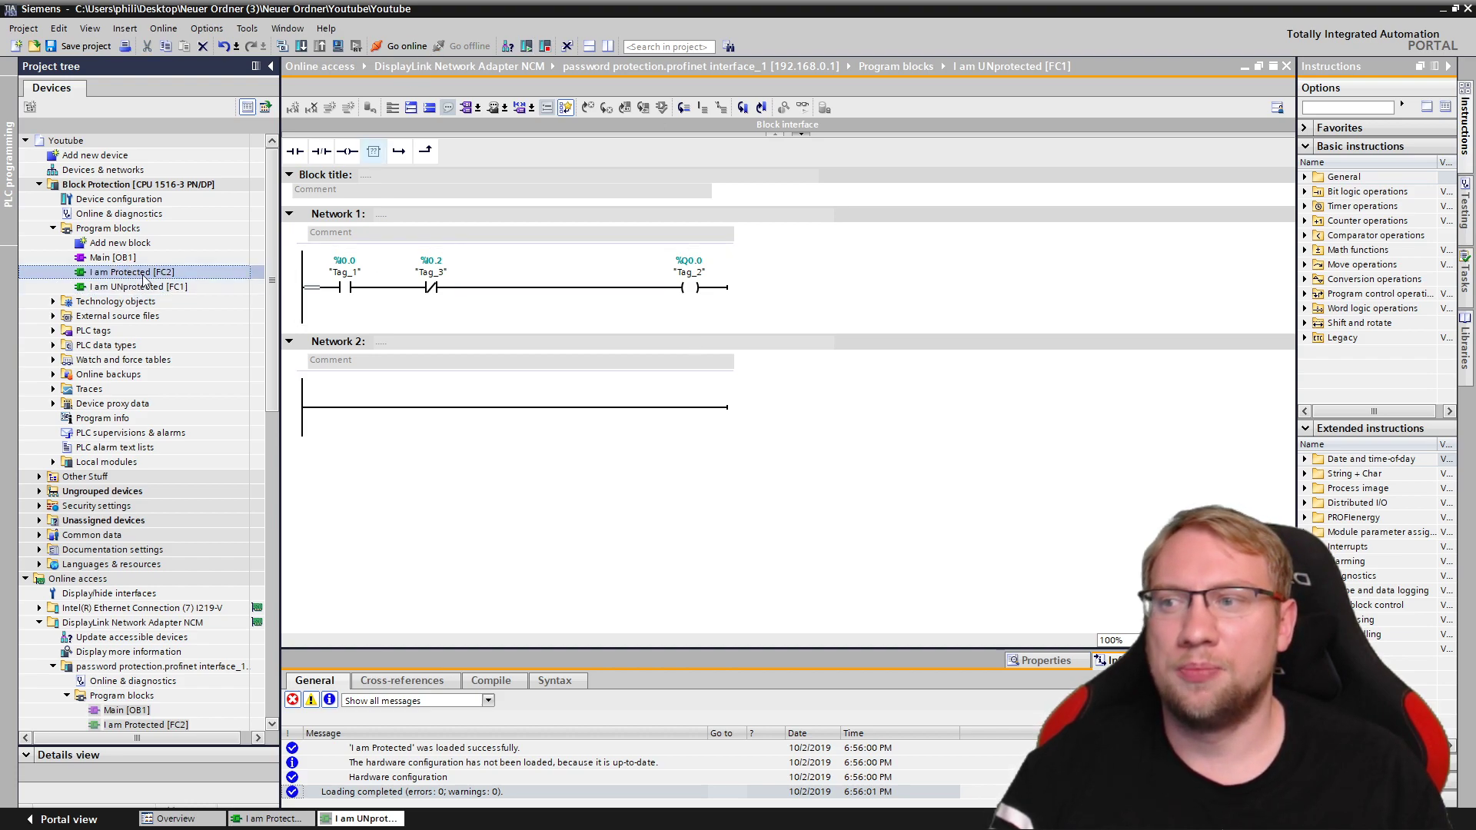
{"action": "left_click", "coordinate": [163, 275]}
{"action": "type", "text": "Wr"}
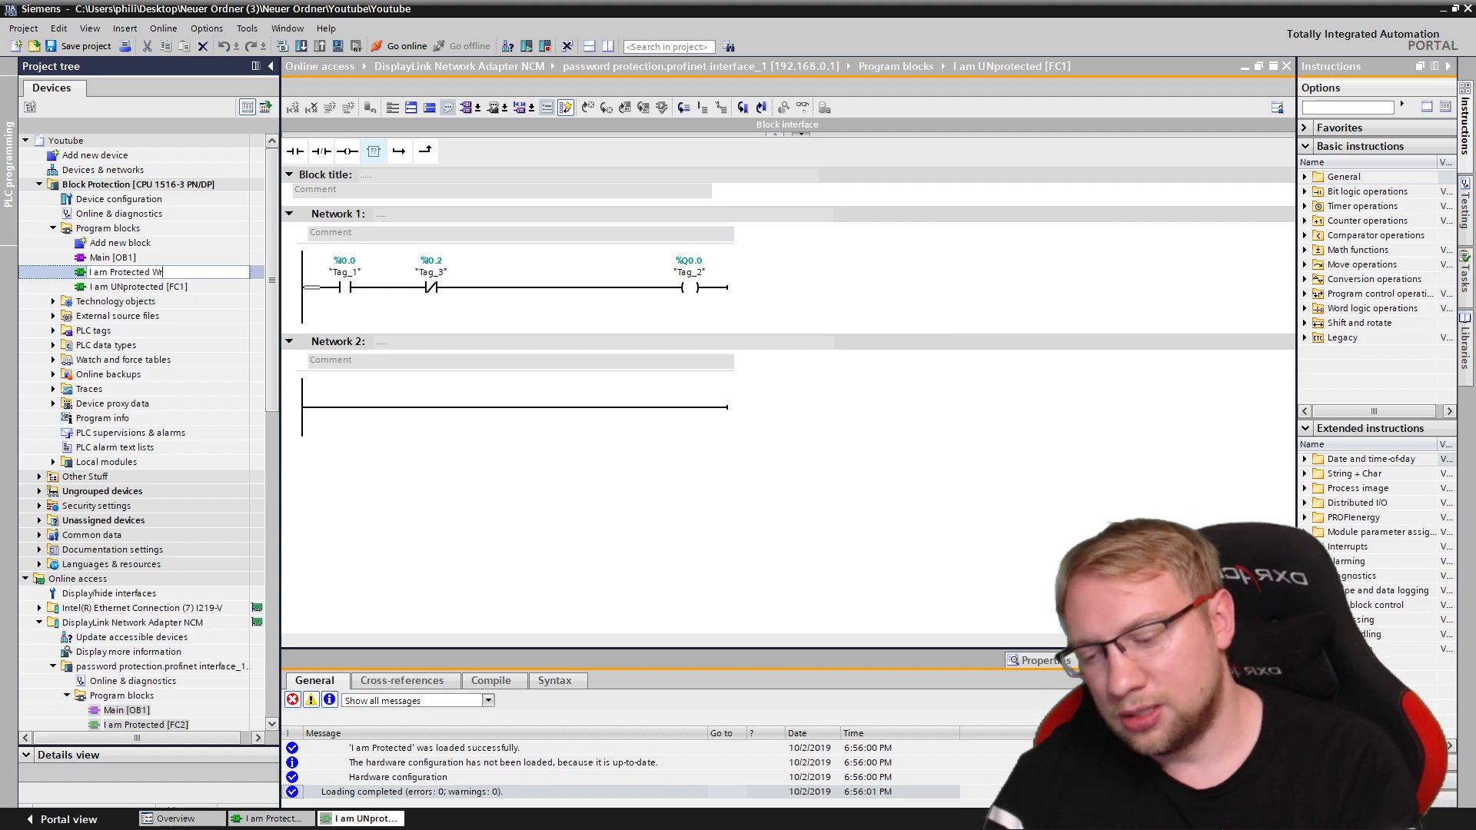
{"action": "type", "text": "ite"}
{"action": "key", "text": "Return"}
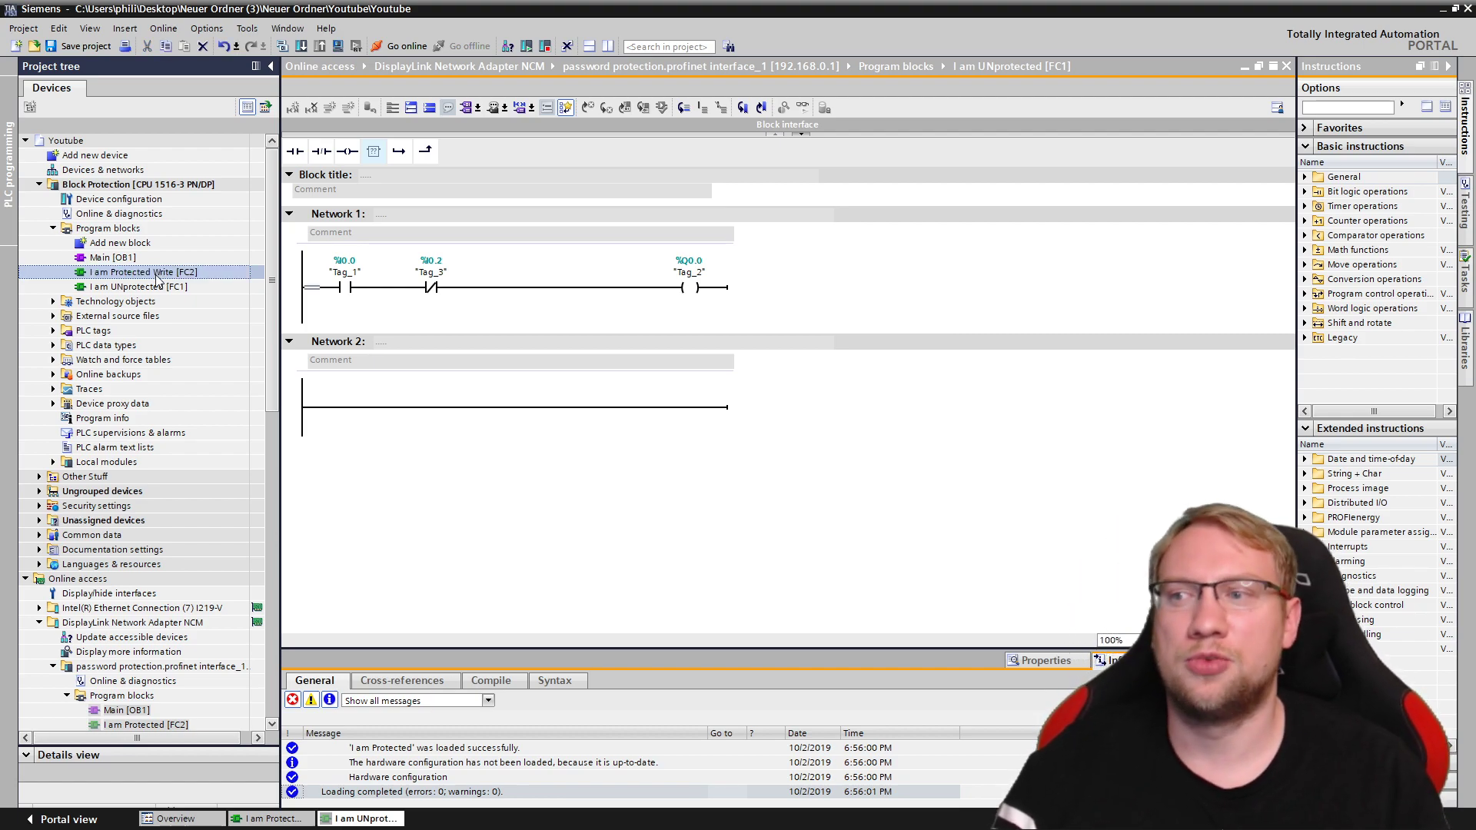
Show FC2's Protection properties in the inspector below the editor.
{"action": "double_click", "coordinate": [157, 275]}
{"action": "right_click", "coordinate": [165, 273]}
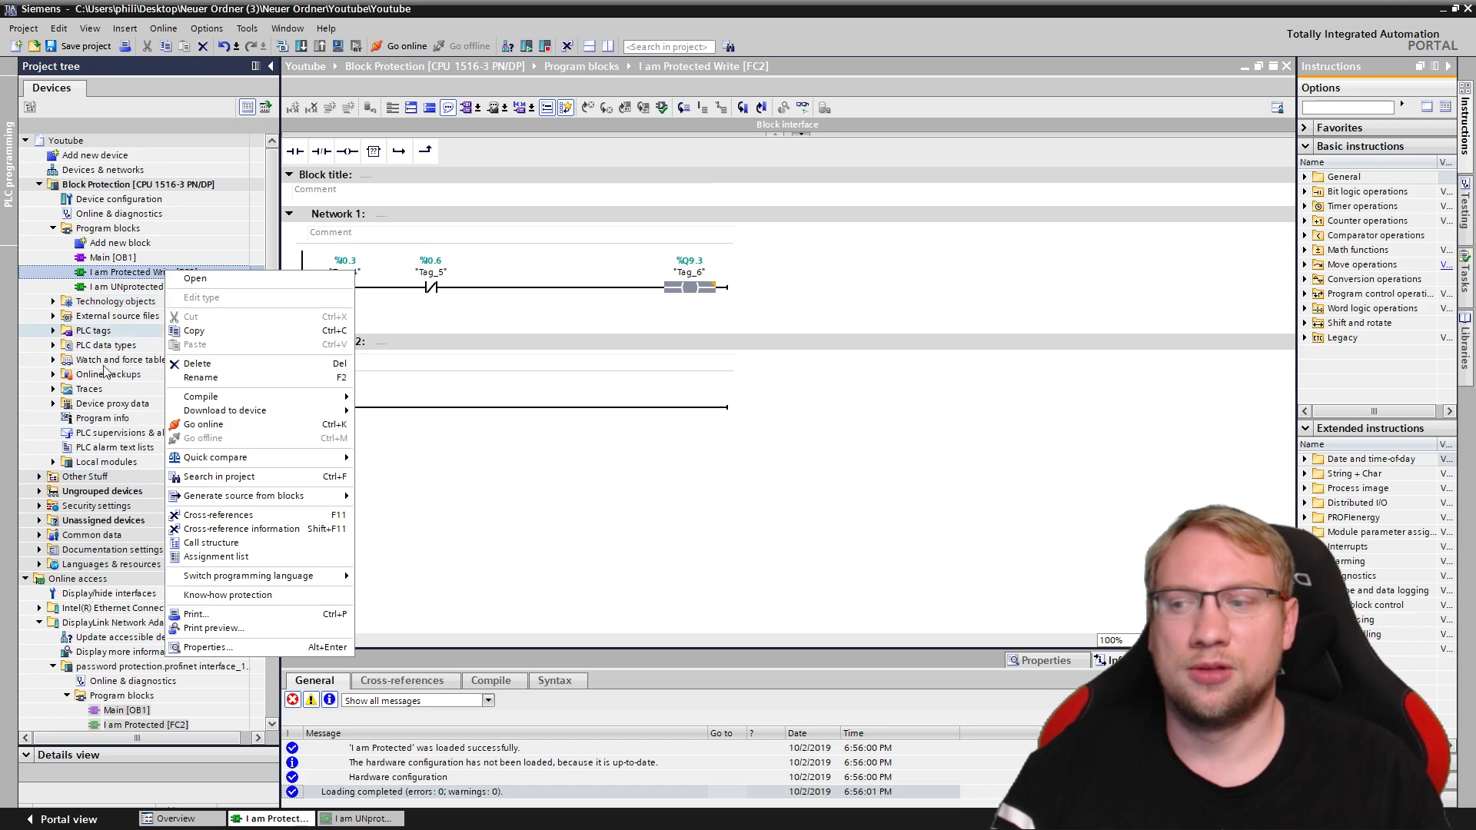
{"action": "left_click", "coordinate": [204, 647]}
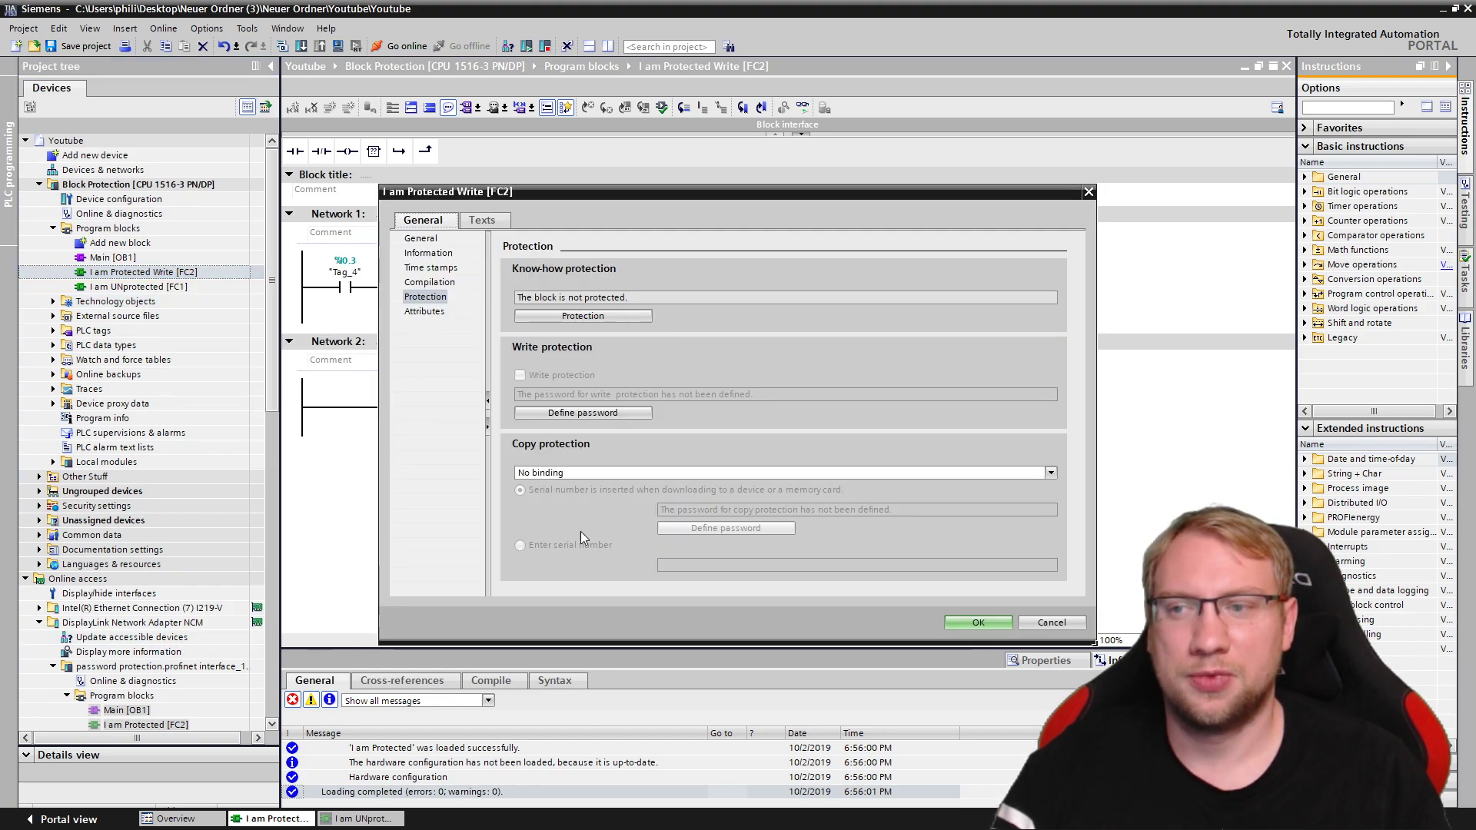
{"action": "left_click", "coordinate": [1089, 193]}
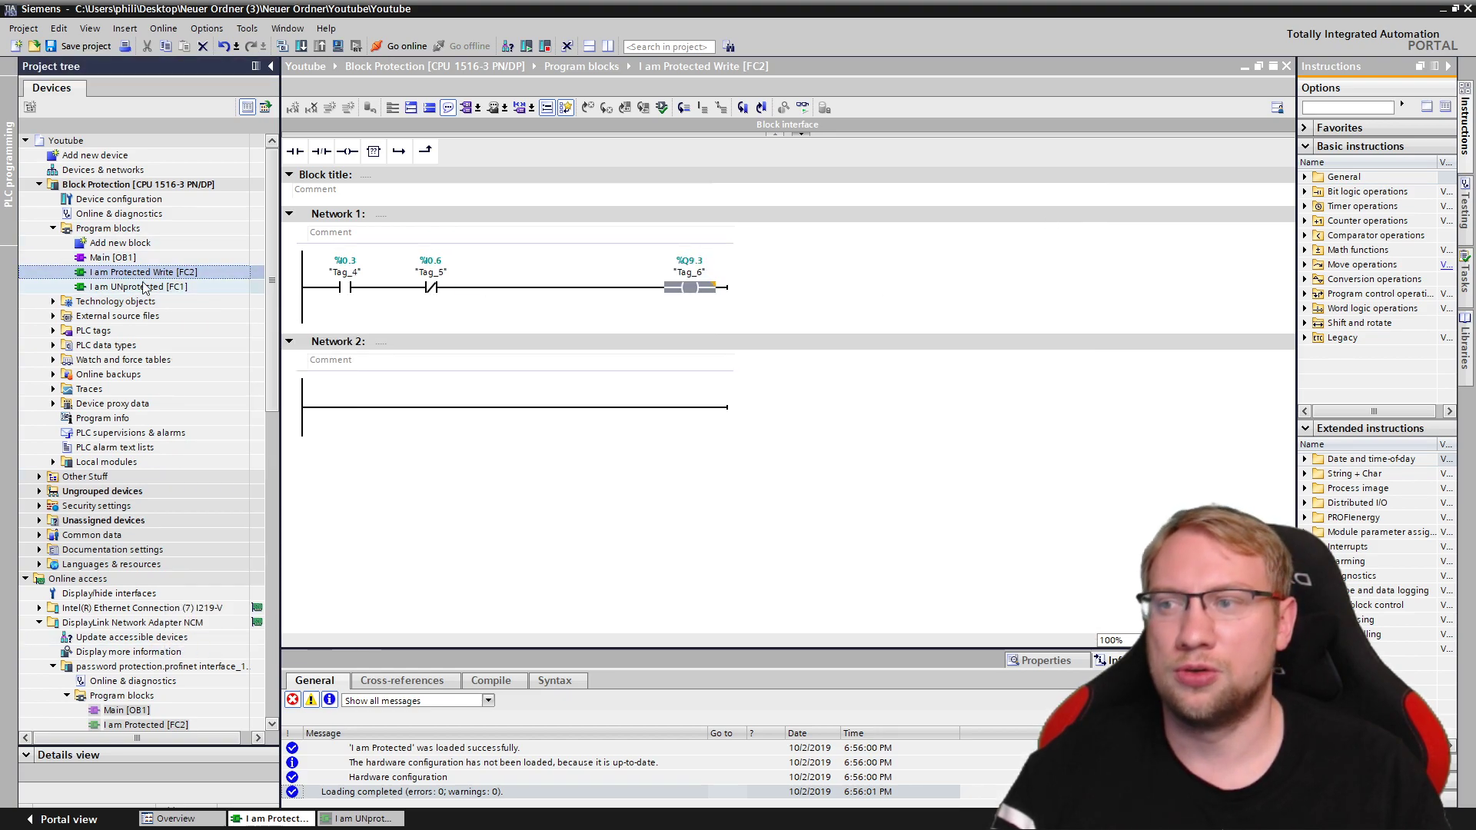
{"action": "left_click", "coordinate": [1022, 660]}
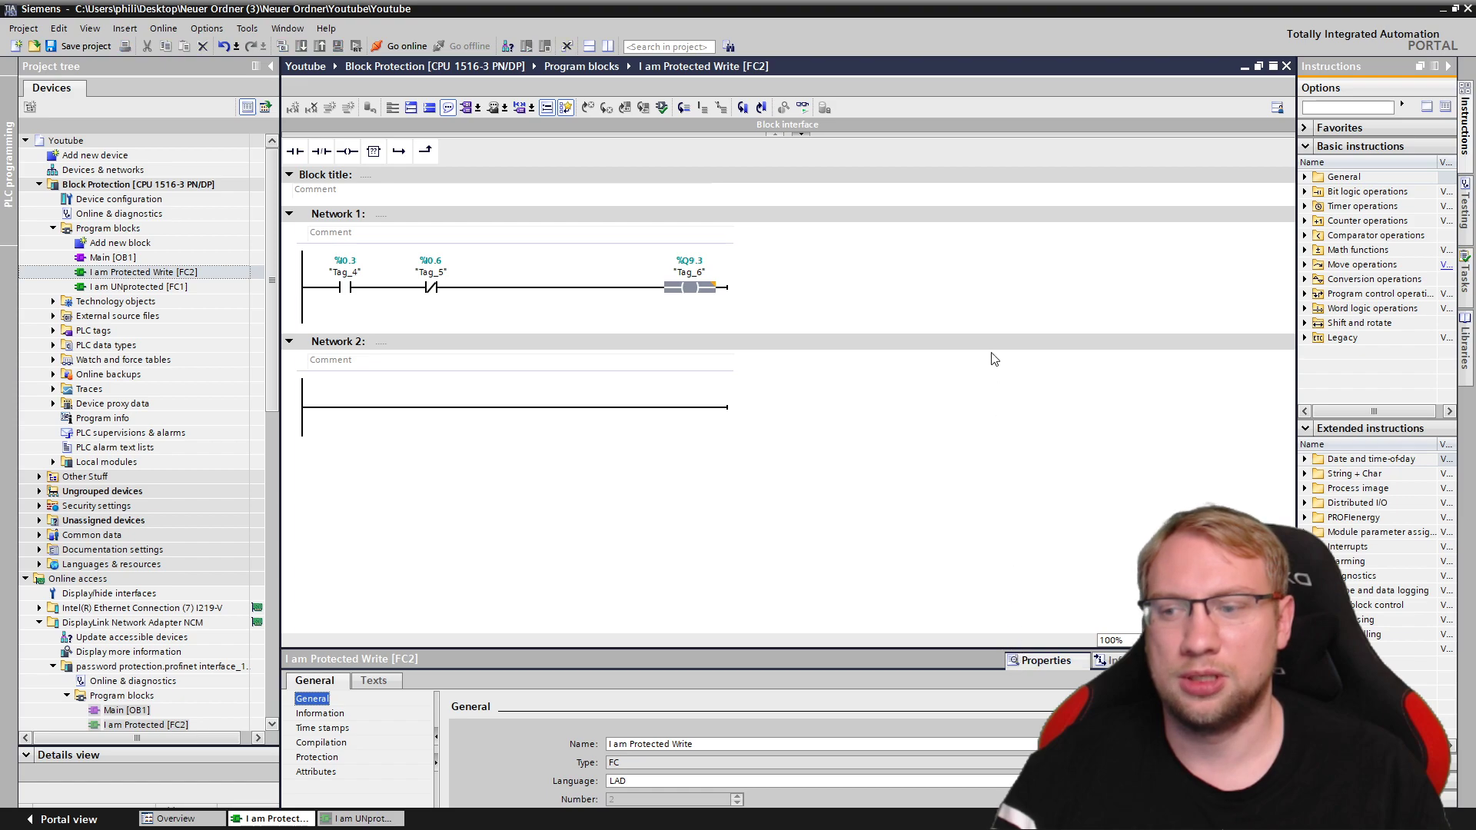
{"action": "left_click_drag", "start_coordinate": [912, 650], "coordinate": [907, 252]}
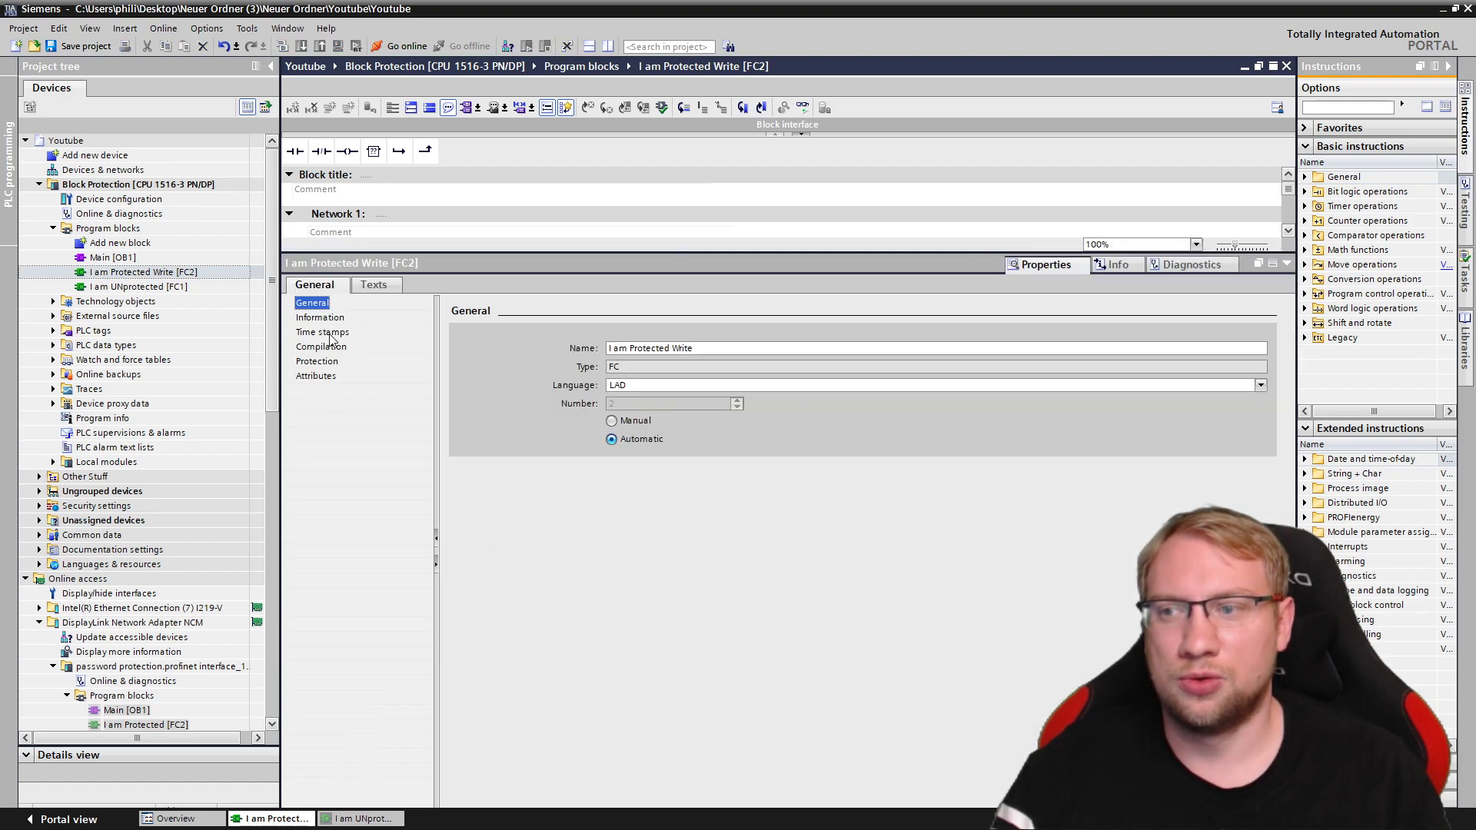
{"action": "left_click", "coordinate": [317, 362]}
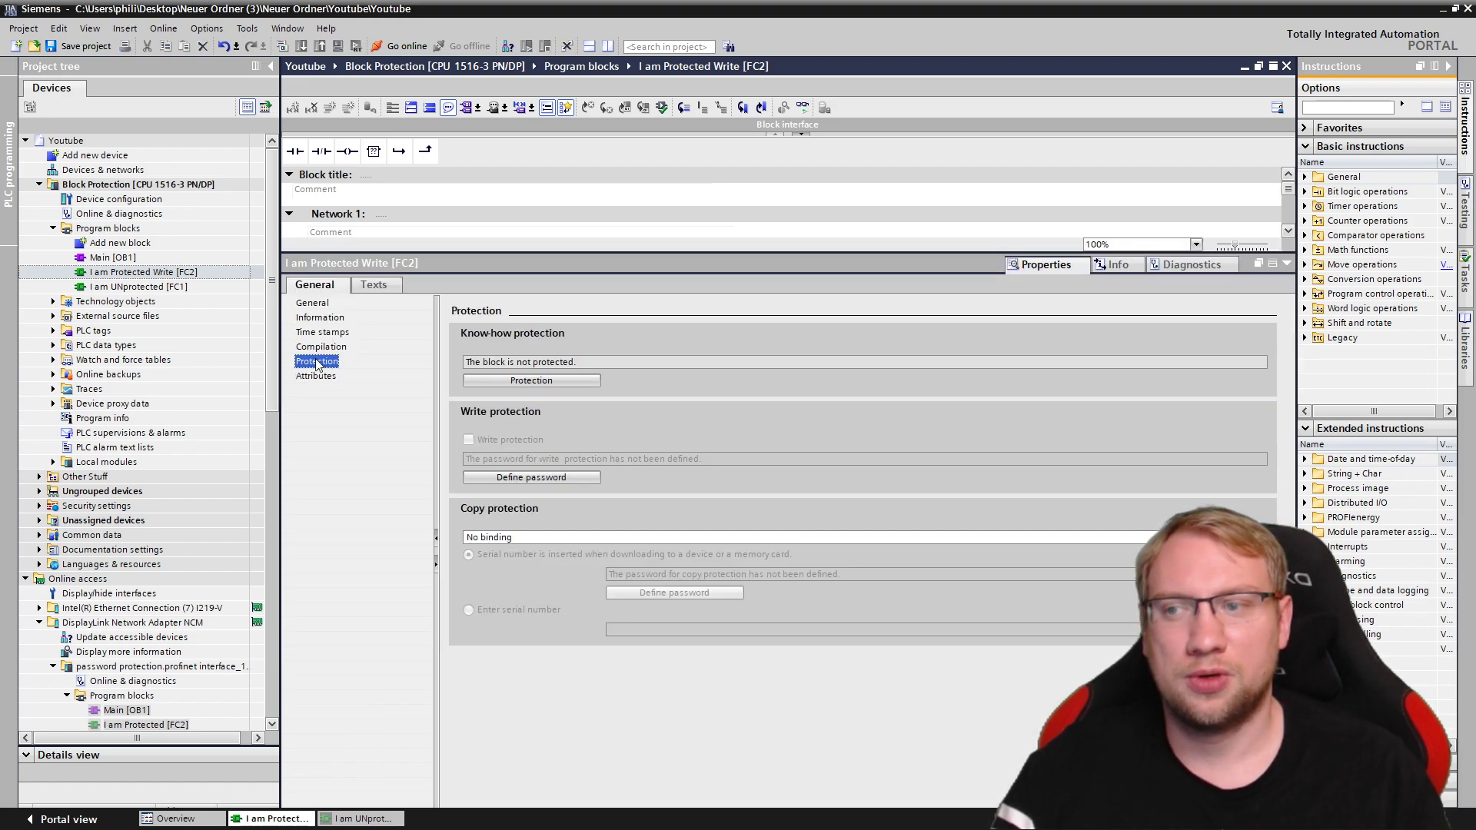
In FC2's Properties > Protection, define and confirm a write-protection password.
{"action": "left_click_drag", "start_coordinate": [456, 253], "coordinate": [453, 571]}
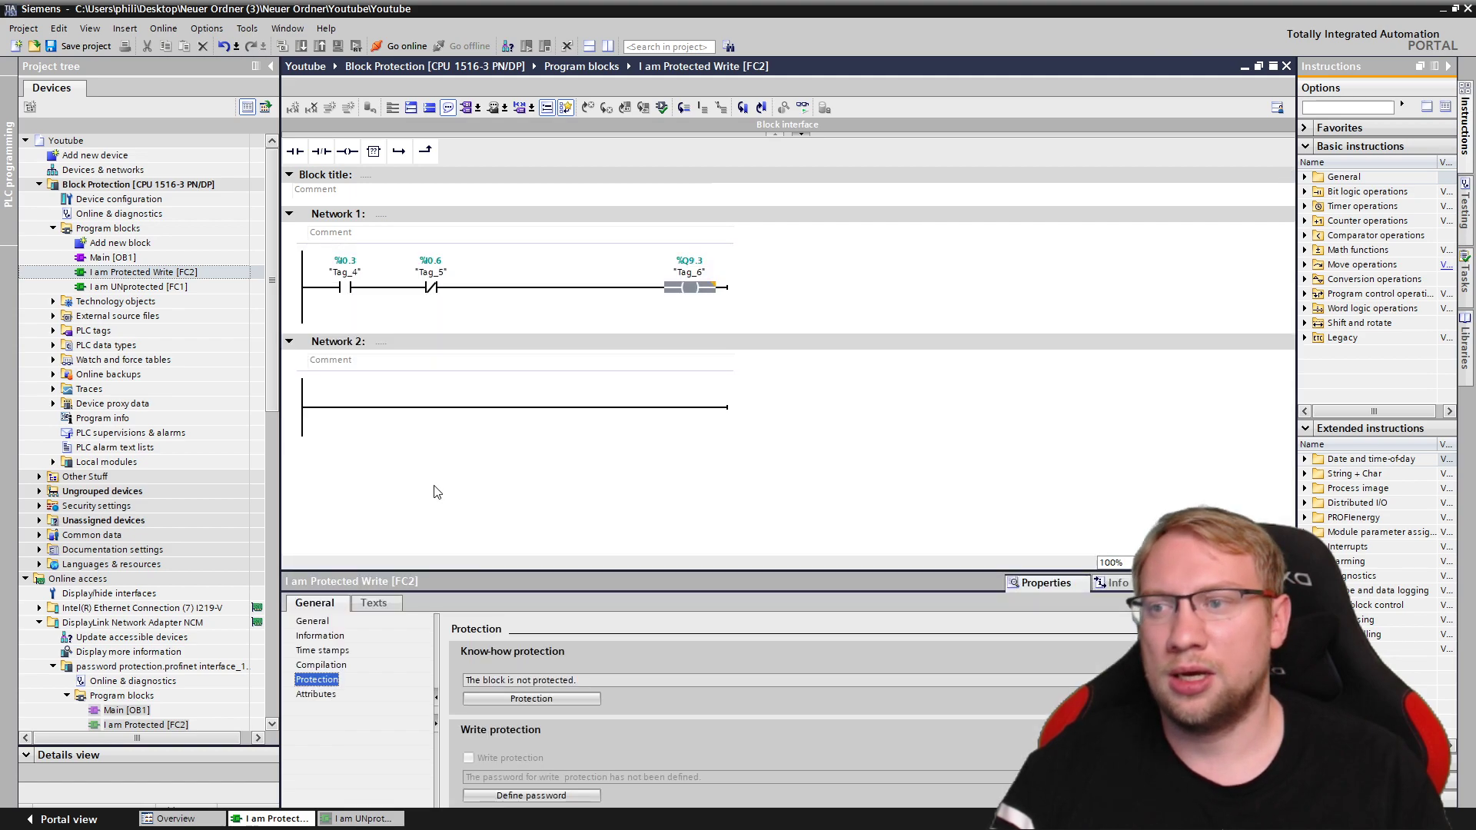
{"action": "right_click", "coordinate": [171, 272]}
{"action": "left_click", "coordinate": [209, 648]}
{"action": "left_click_drag", "start_coordinate": [669, 201], "coordinate": [585, 167]}
{"action": "left_click", "coordinate": [338, 262]}
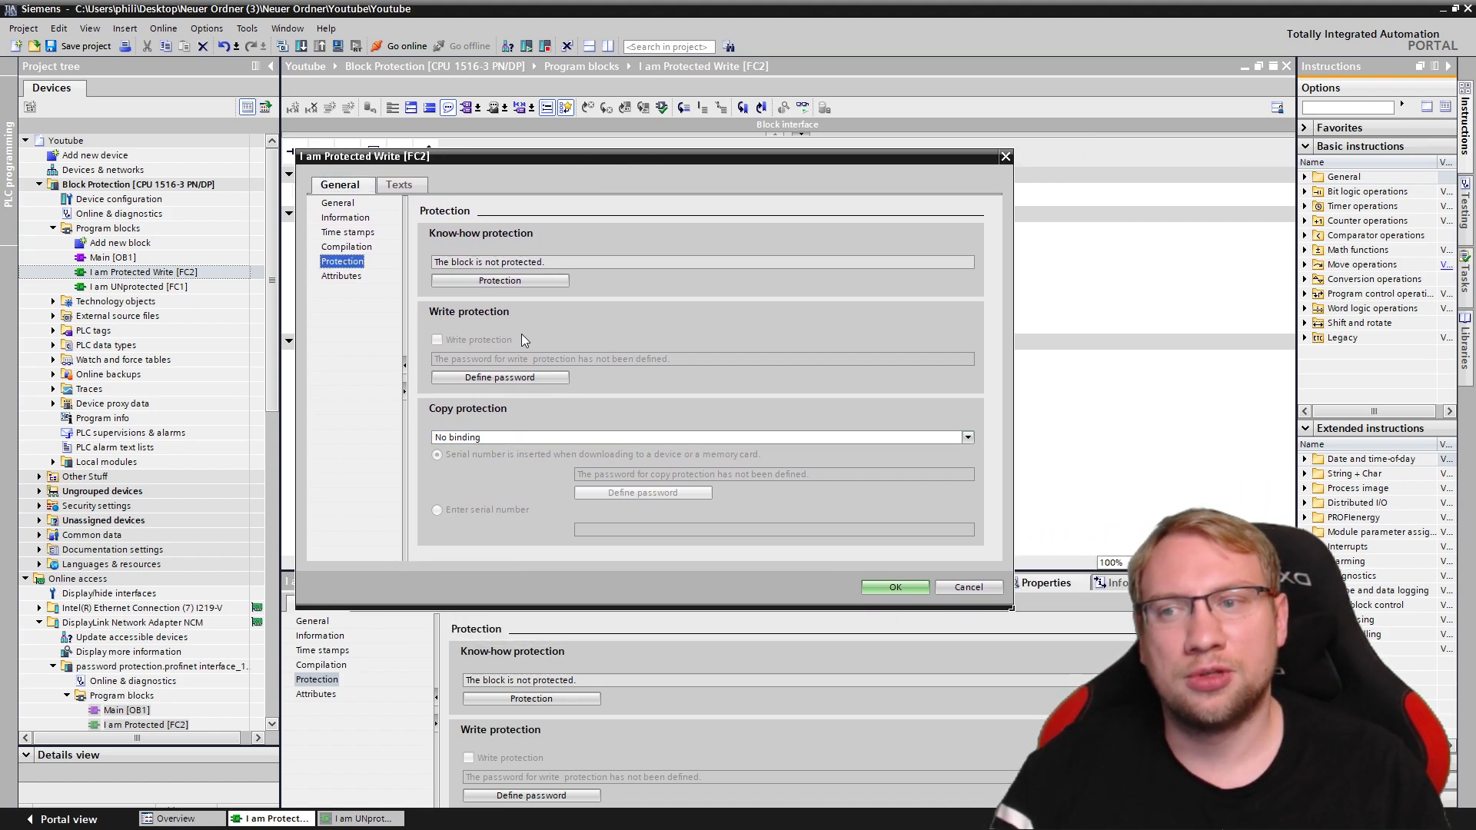
{"action": "left_click", "coordinate": [472, 380]}
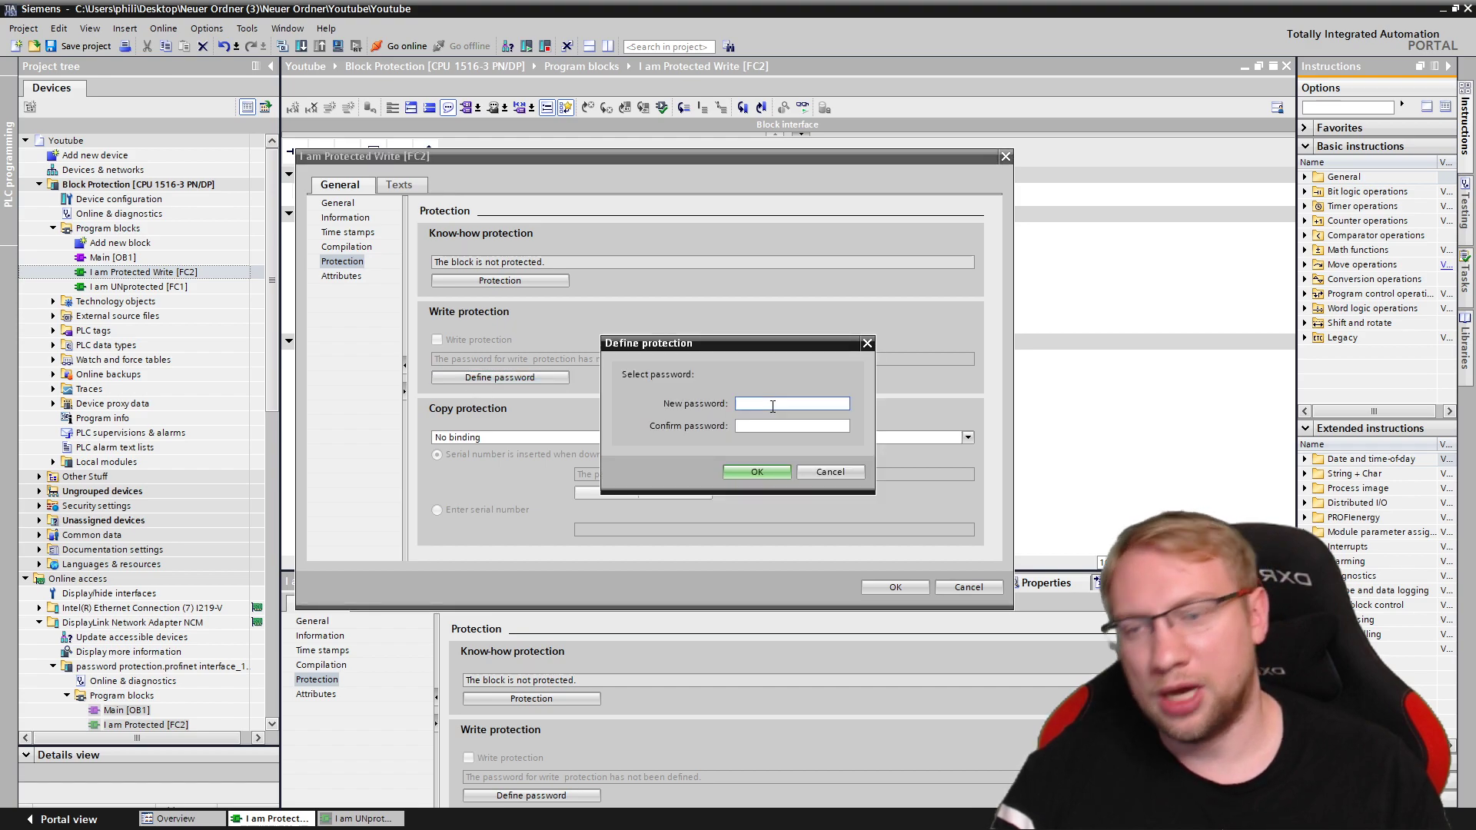
{"action": "left_click", "coordinate": [773, 404]}
{"action": "type", "text": "*****"}
{"action": "left_click", "coordinate": [791, 426]}
{"action": "type", "text": "*********"}
{"action": "key", "text": "Return"}
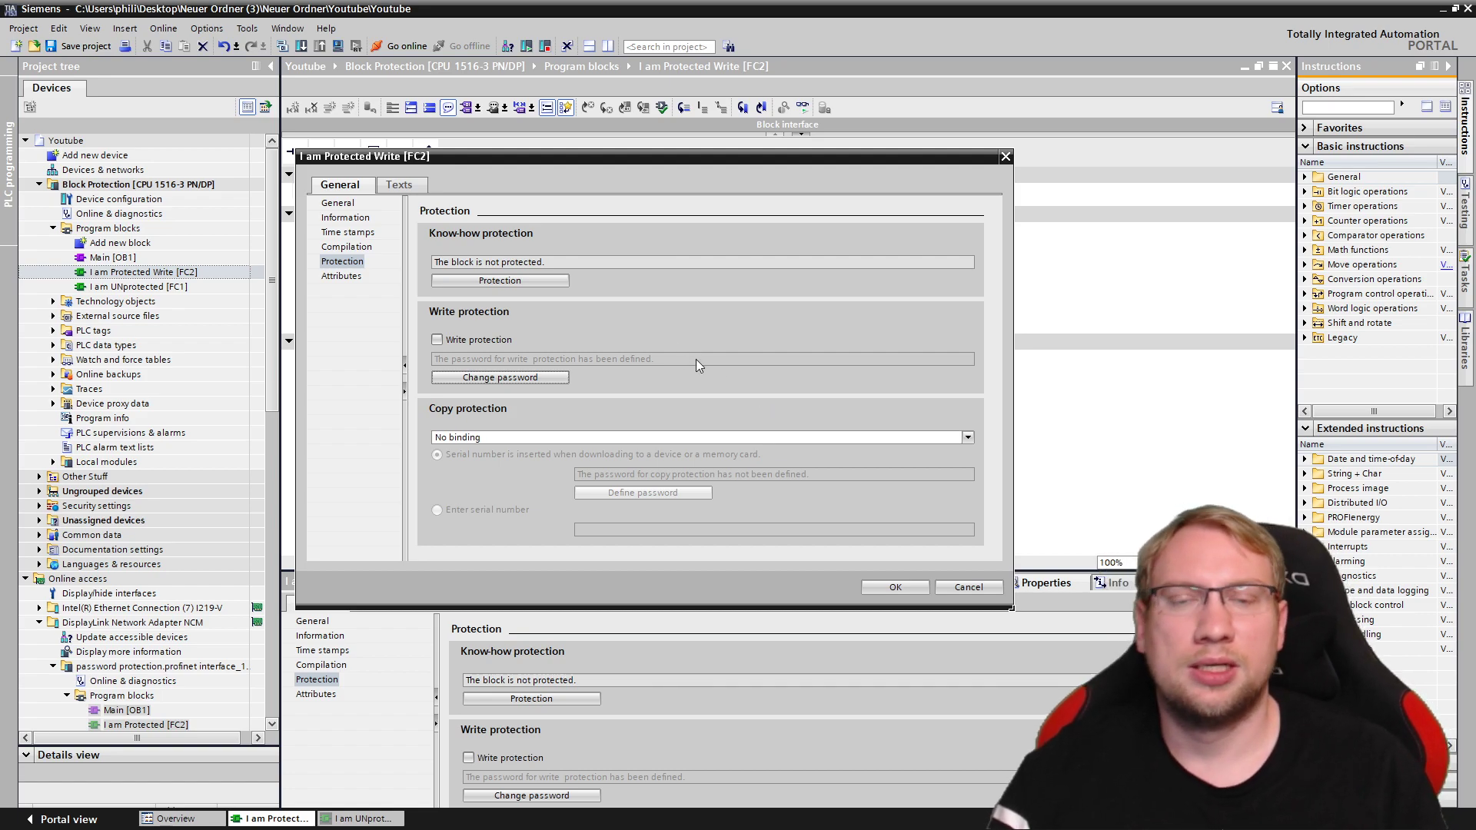
Enable write protection on FC2 by entering the password, then apply with OK.
{"action": "left_click", "coordinate": [437, 340]}
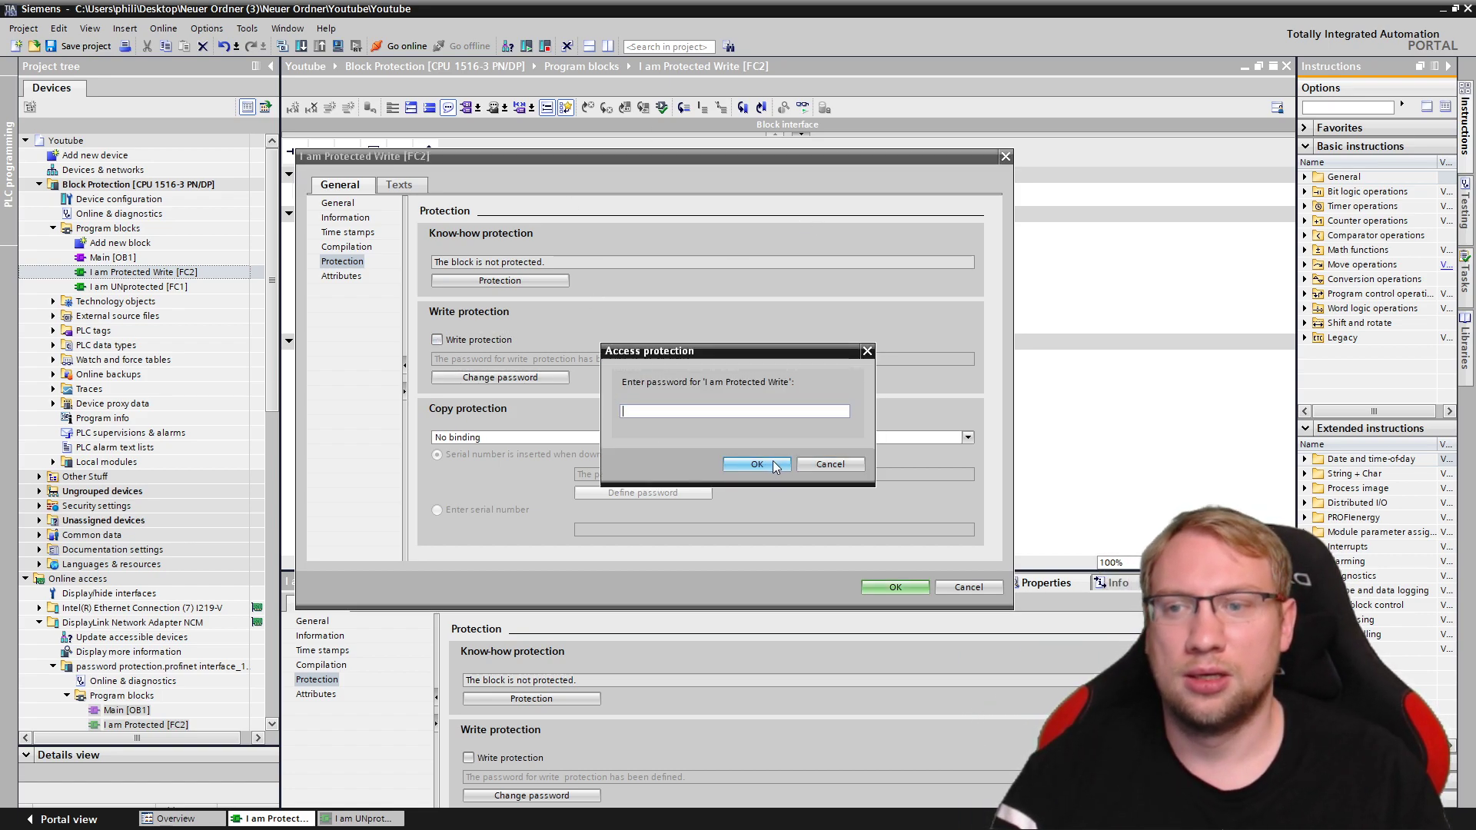
{"action": "left_click", "coordinate": [812, 462]}
{"action": "left_click", "coordinate": [437, 339]}
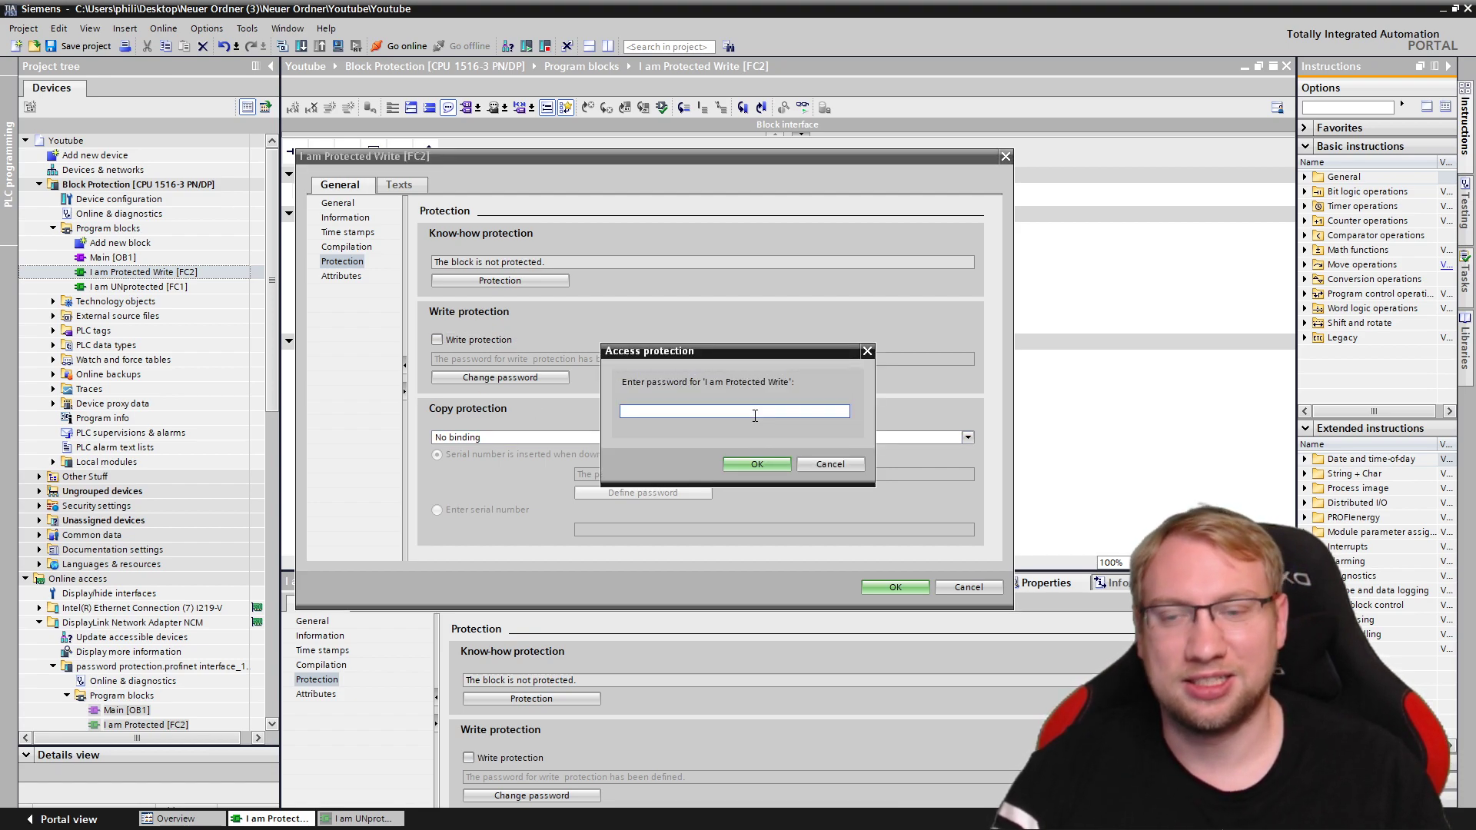
{"action": "type", "text": "*******"}
{"action": "key", "text": "Return"}
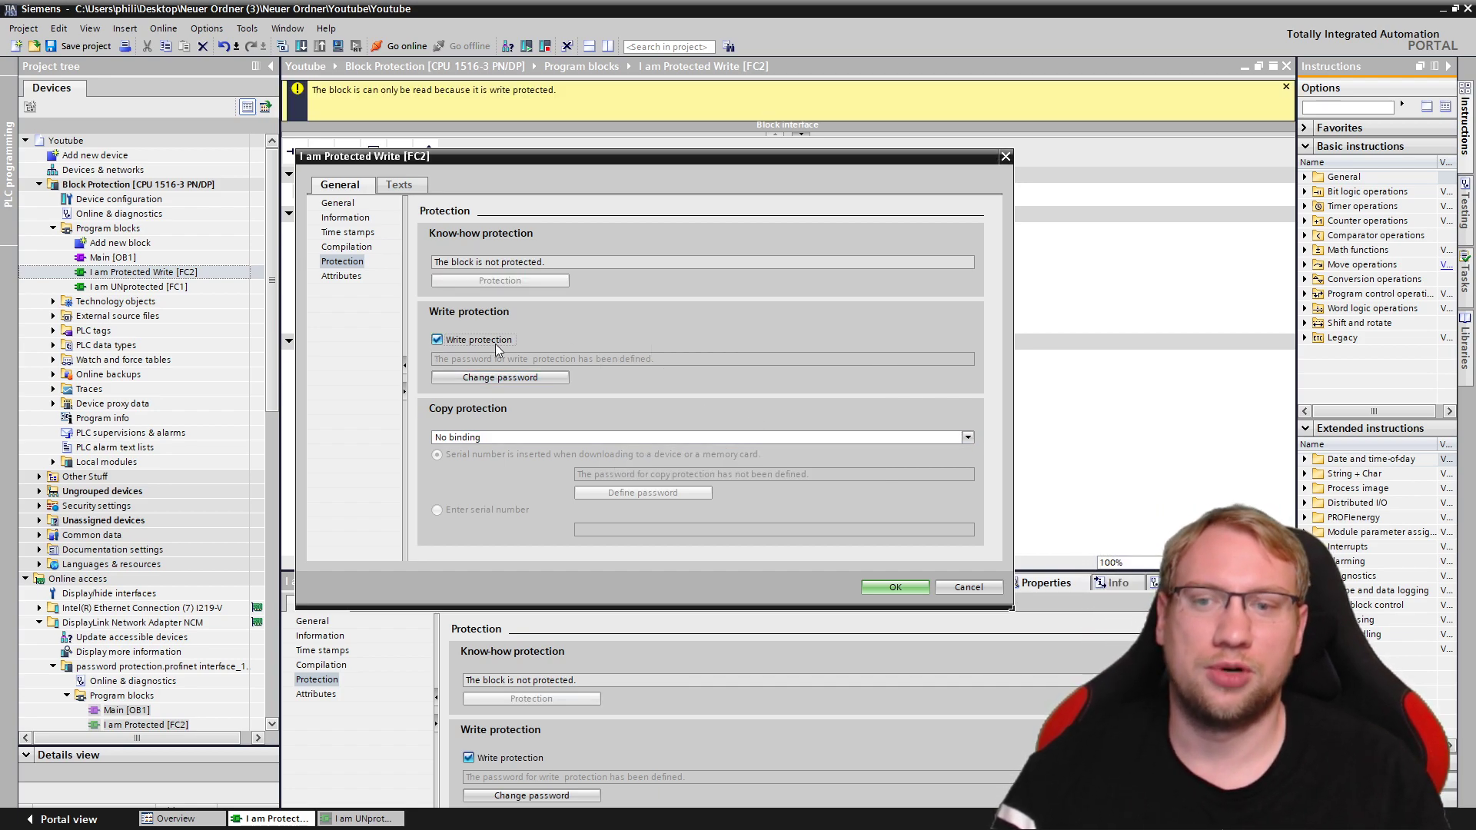
{"action": "left_click", "coordinate": [910, 586]}
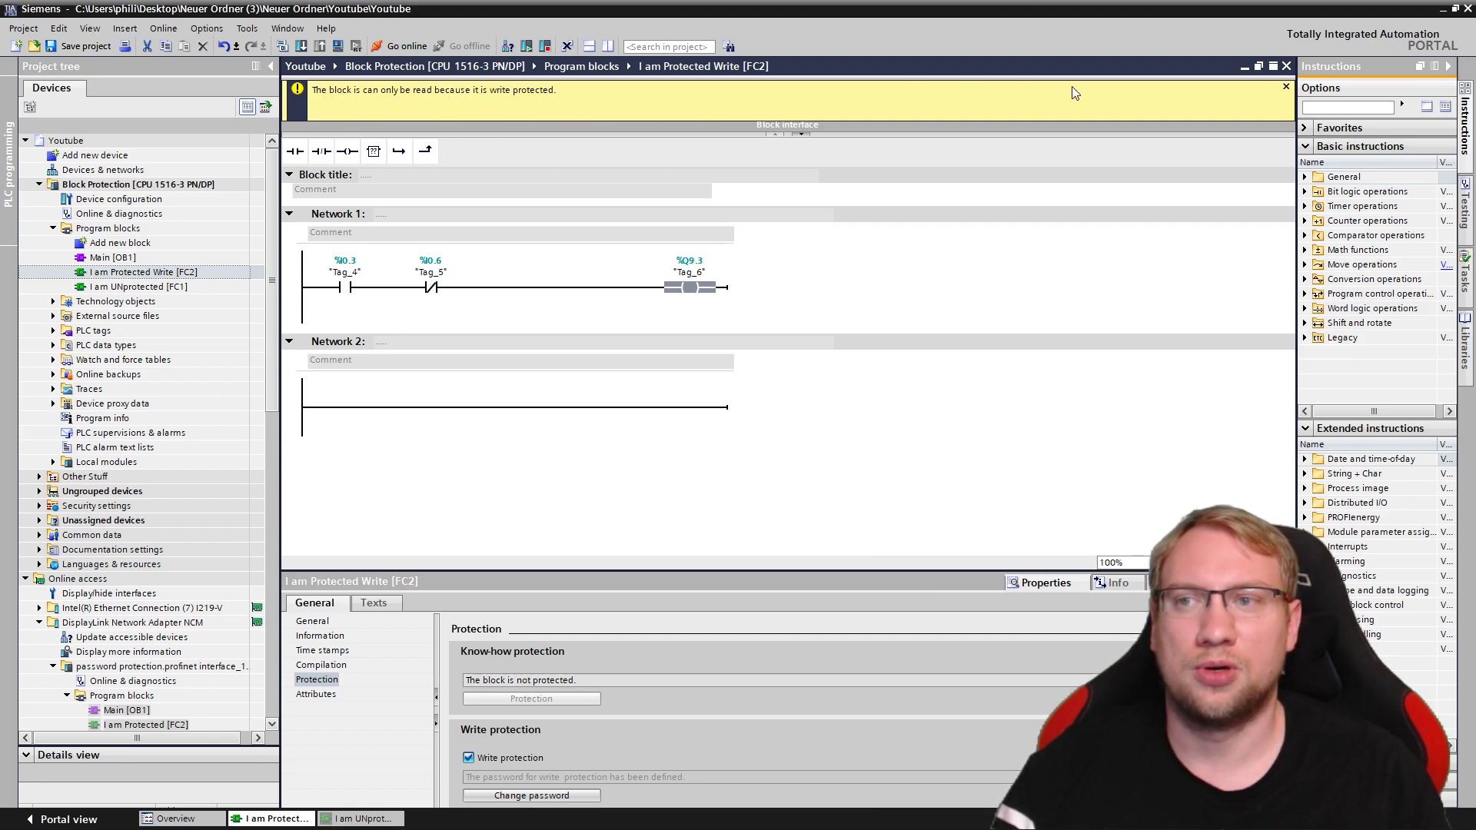
Close the editors, reopen FC2, and verify no contacts can be added to its protected rung.
{"action": "left_click", "coordinate": [1287, 66]}
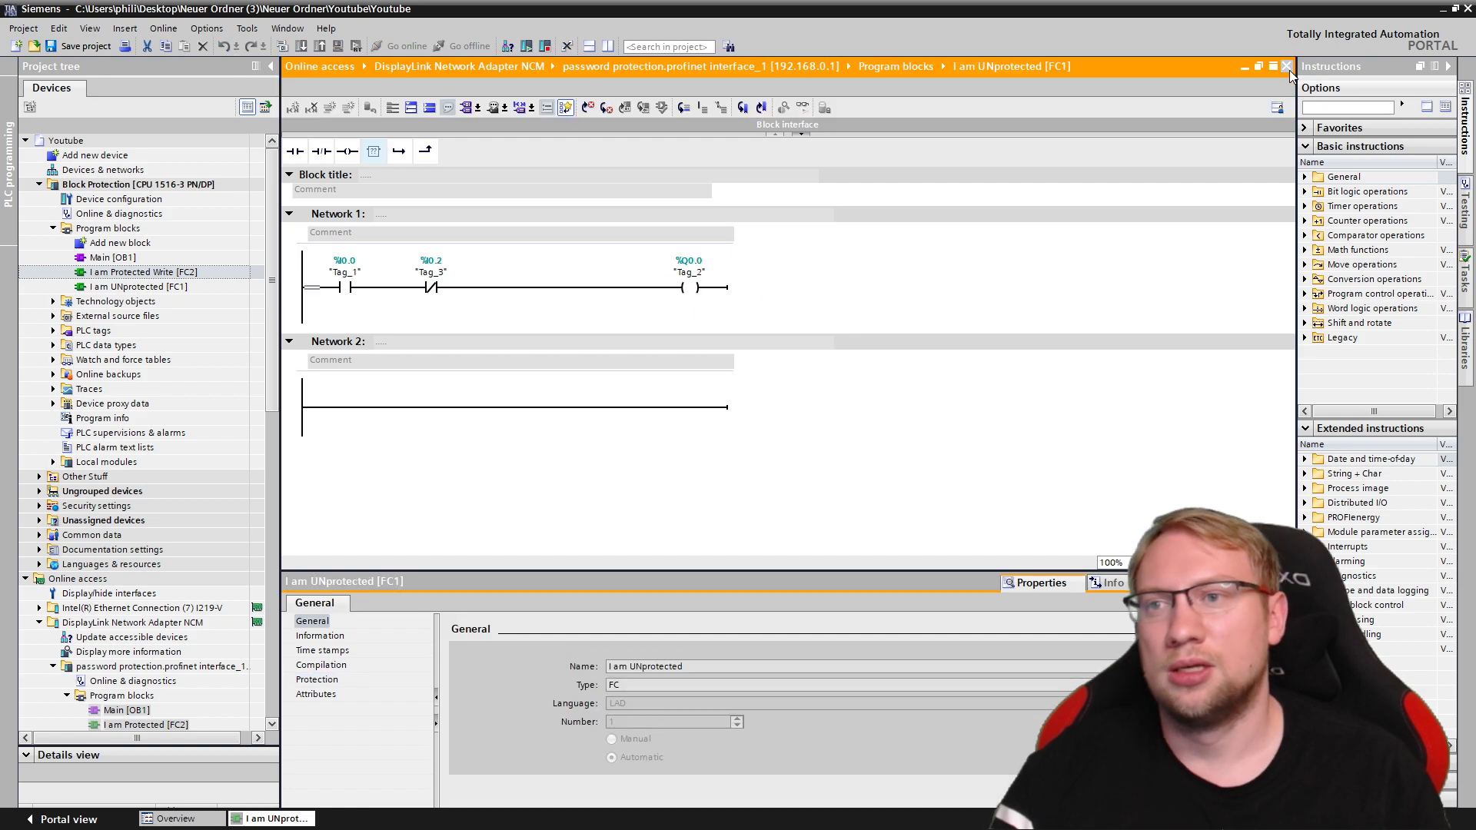
{"action": "left_click", "coordinate": [1288, 67]}
{"action": "double_click", "coordinate": [121, 271]}
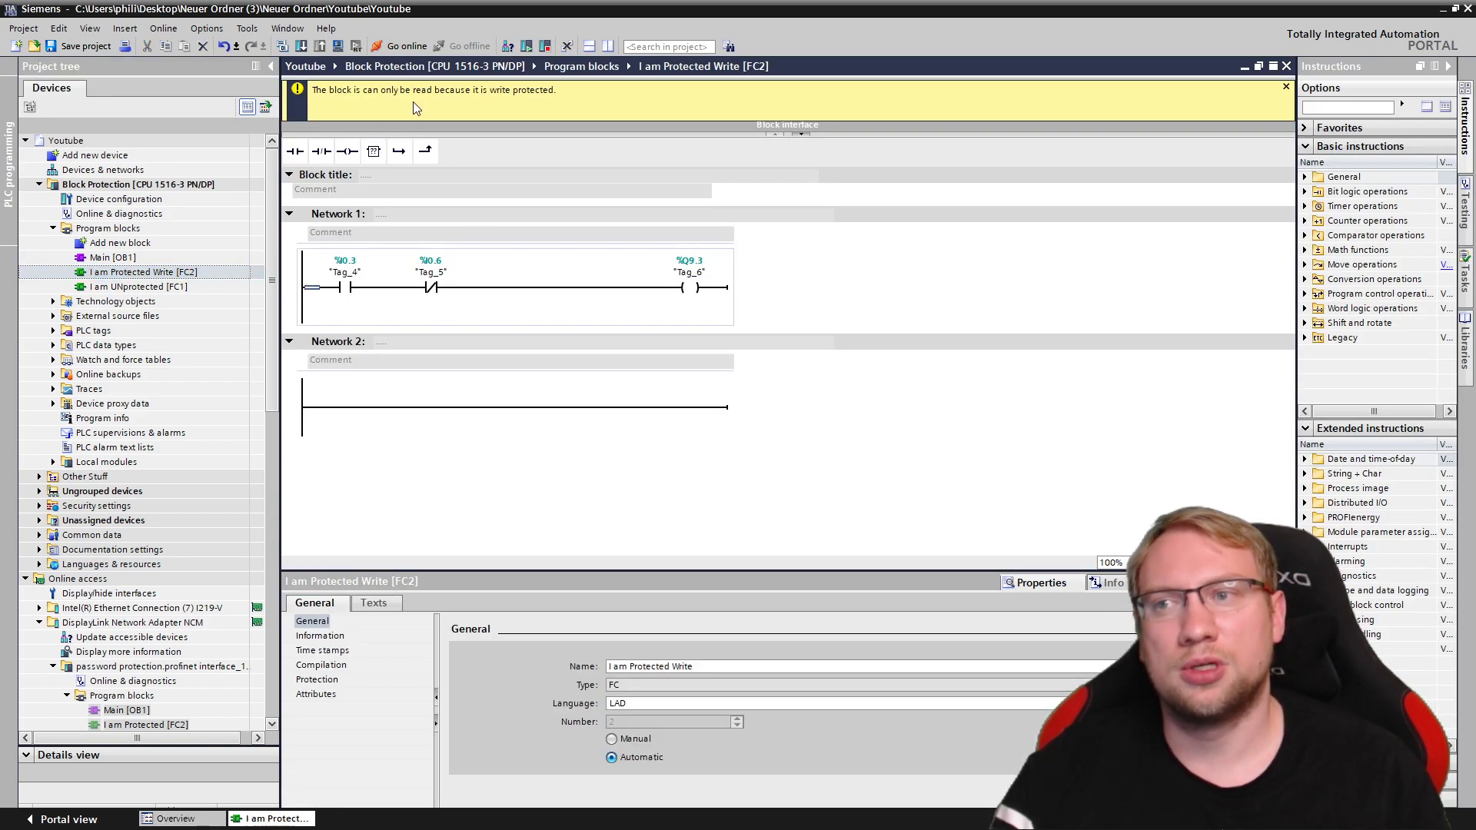
{"action": "left_click", "coordinate": [520, 286]}
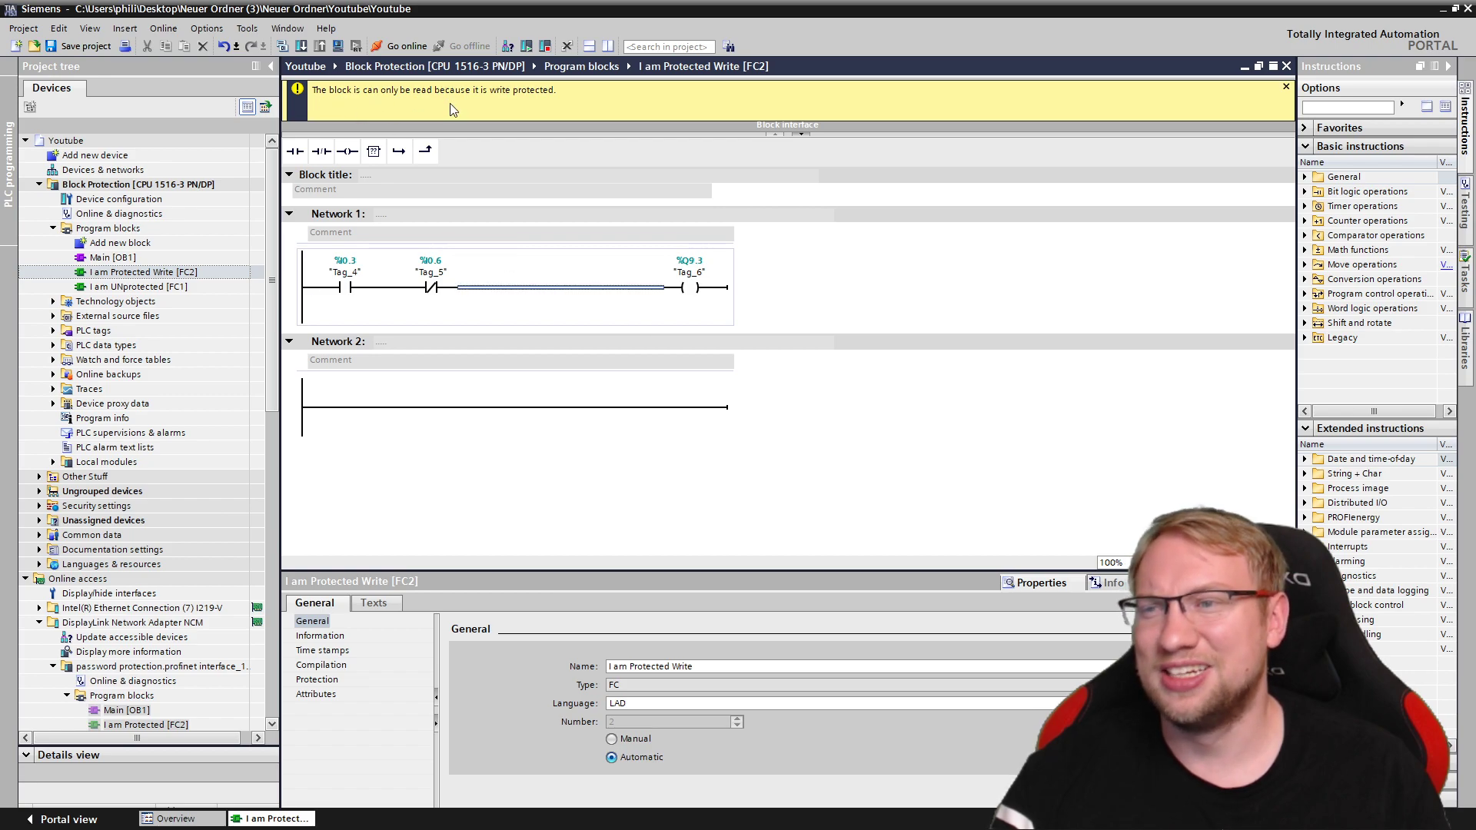
{"action": "left_click", "coordinate": [297, 154]}
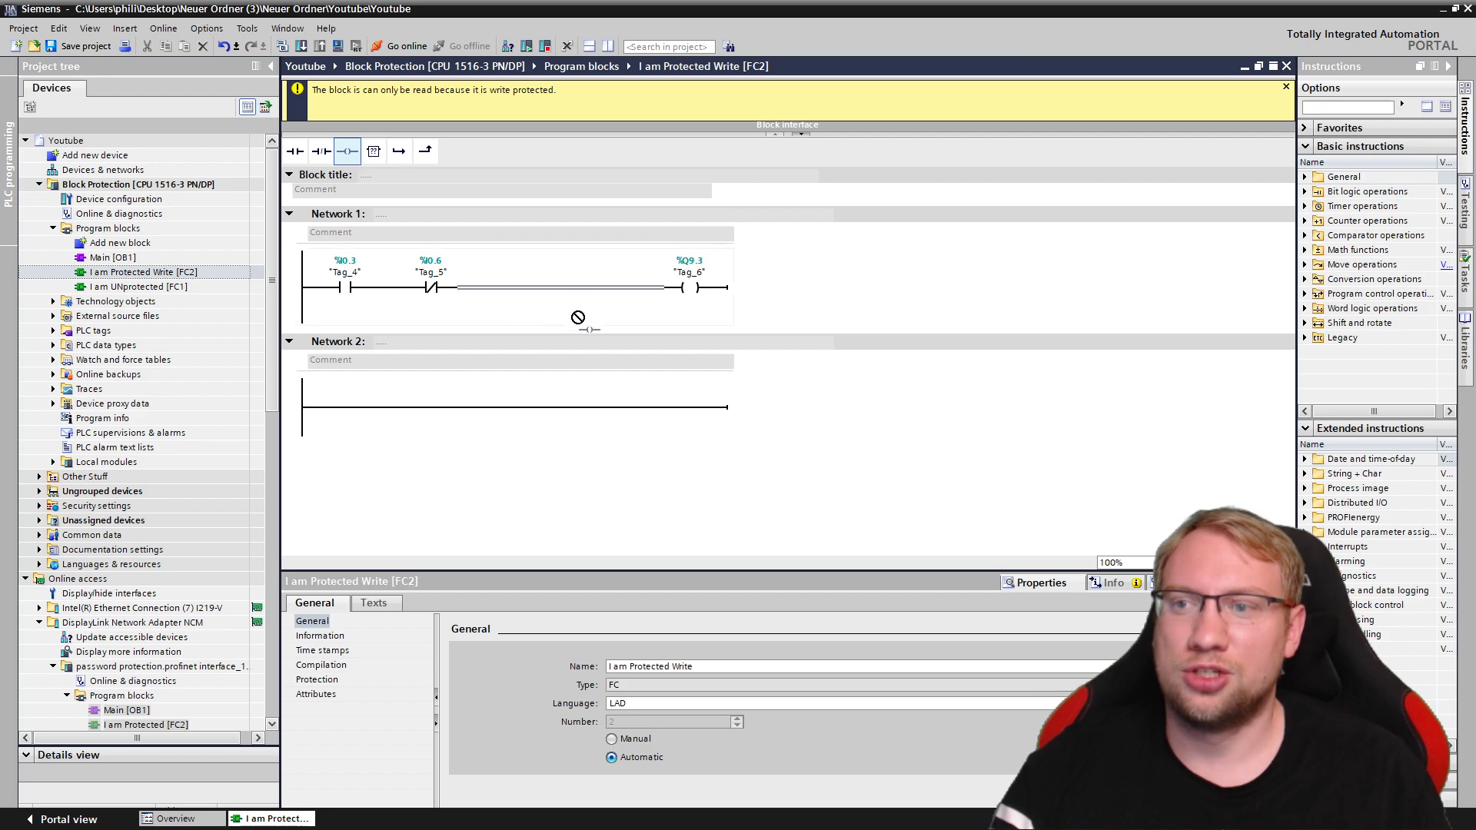
{"action": "left_click", "coordinate": [558, 402]}
{"action": "left_click_drag", "start_coordinate": [296, 152], "coordinate": [323, 214]}
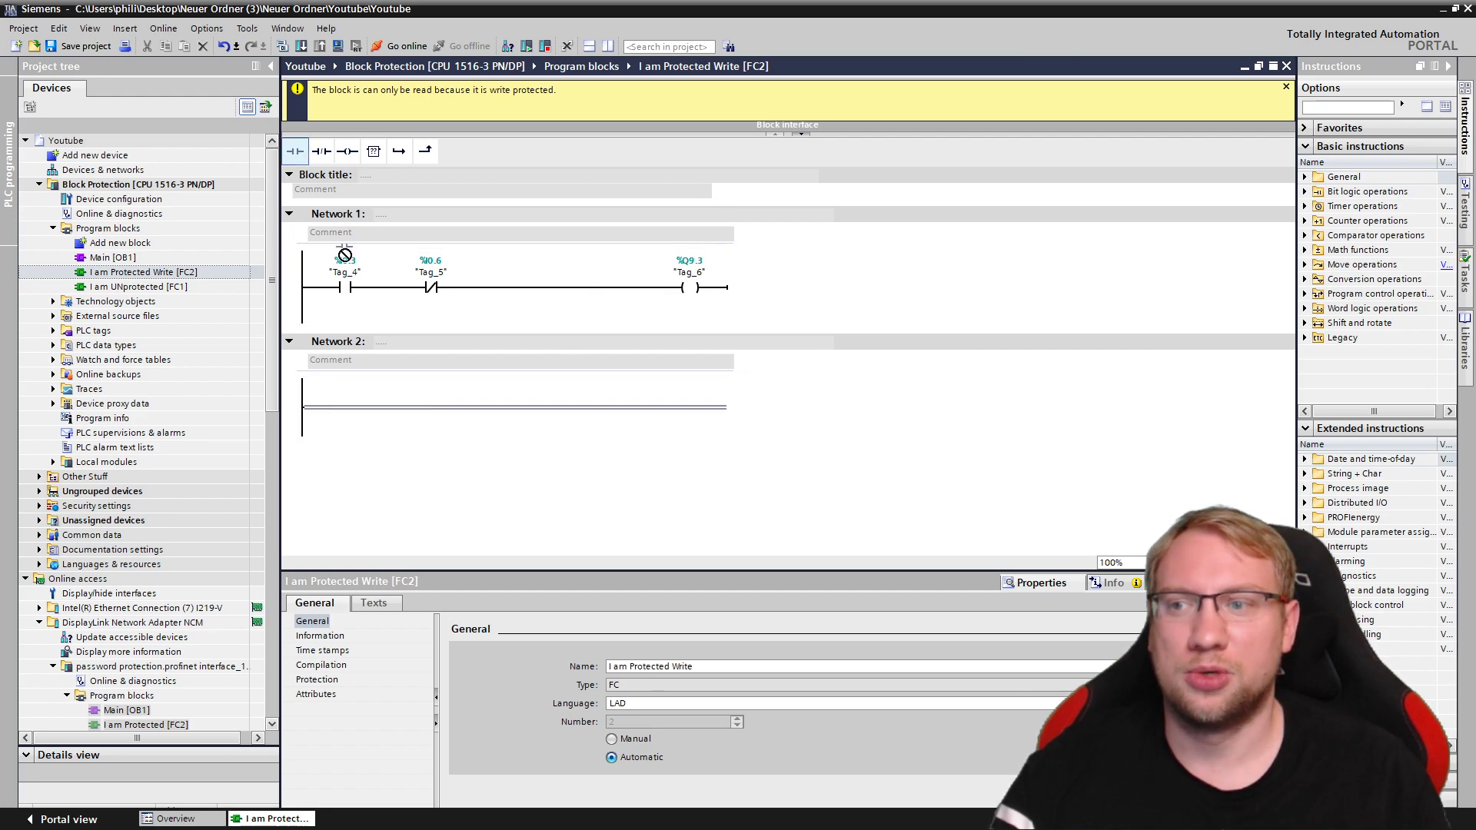
{"action": "left_click", "coordinate": [615, 385]}
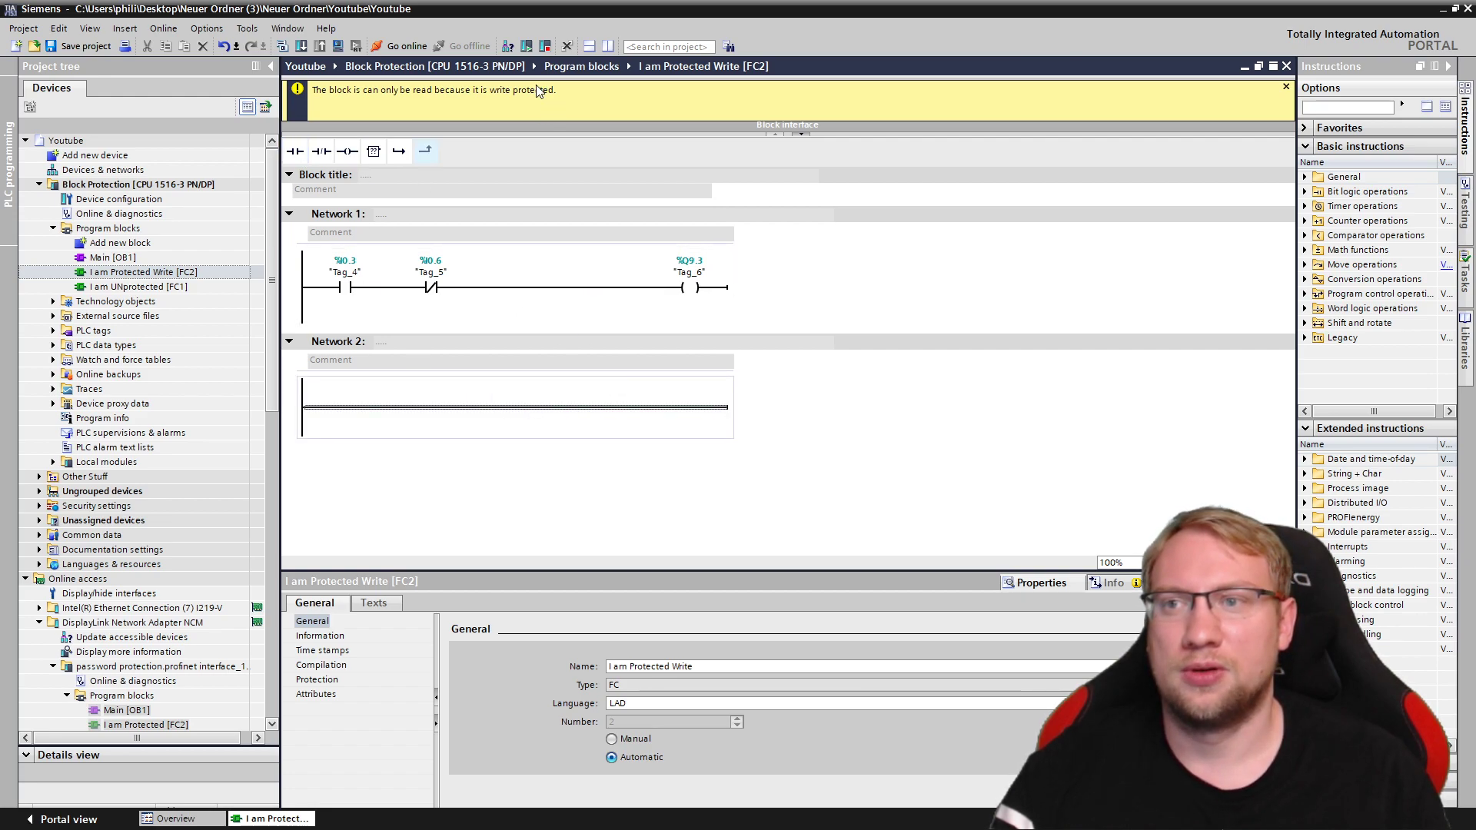
{"action": "right_click", "coordinate": [128, 275]}
Switch off FC2's write protection by entering the password and applying.
{"action": "left_click", "coordinate": [192, 617]}
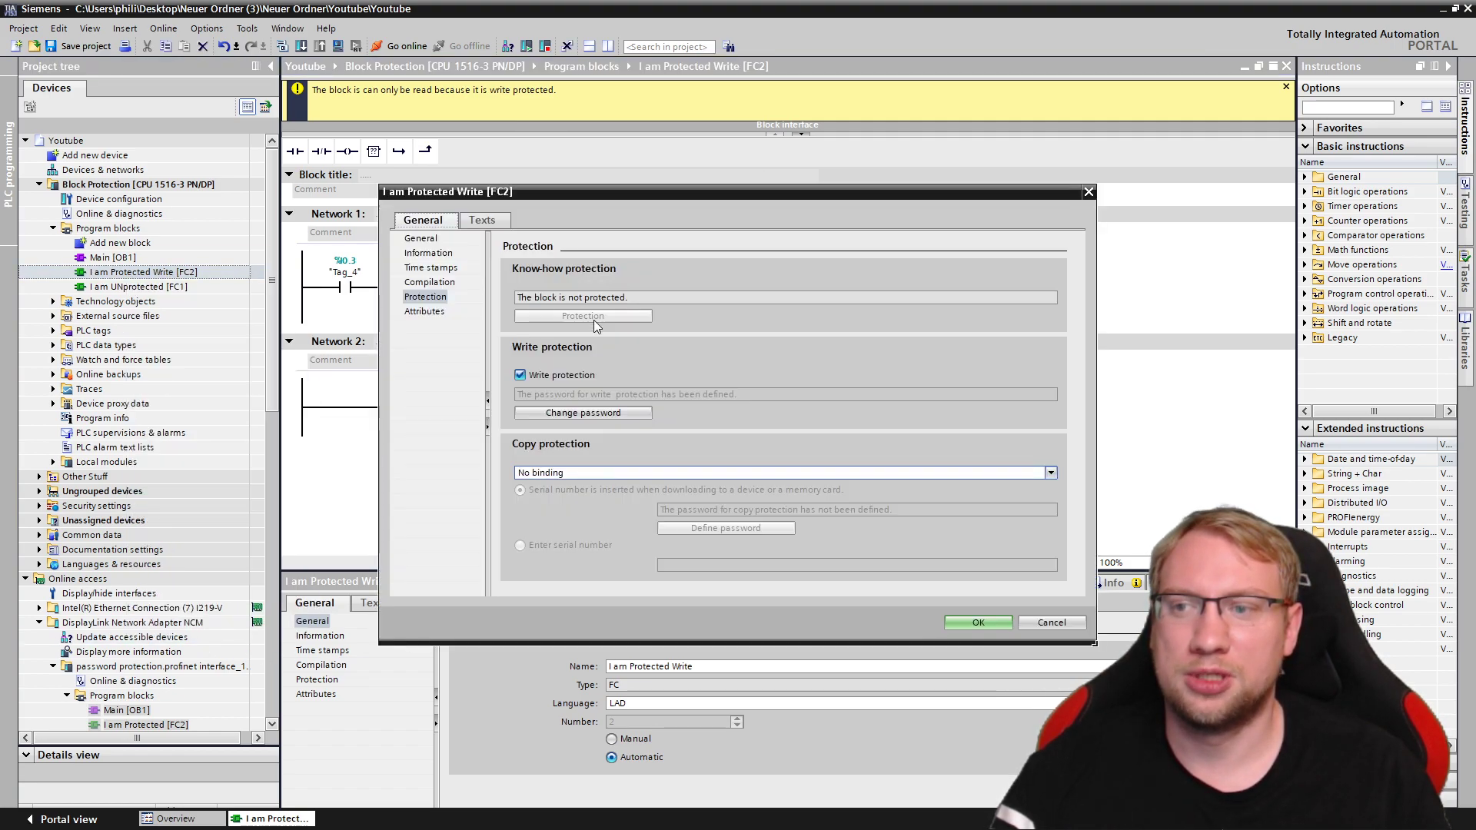
{"action": "left_click", "coordinate": [519, 376]}
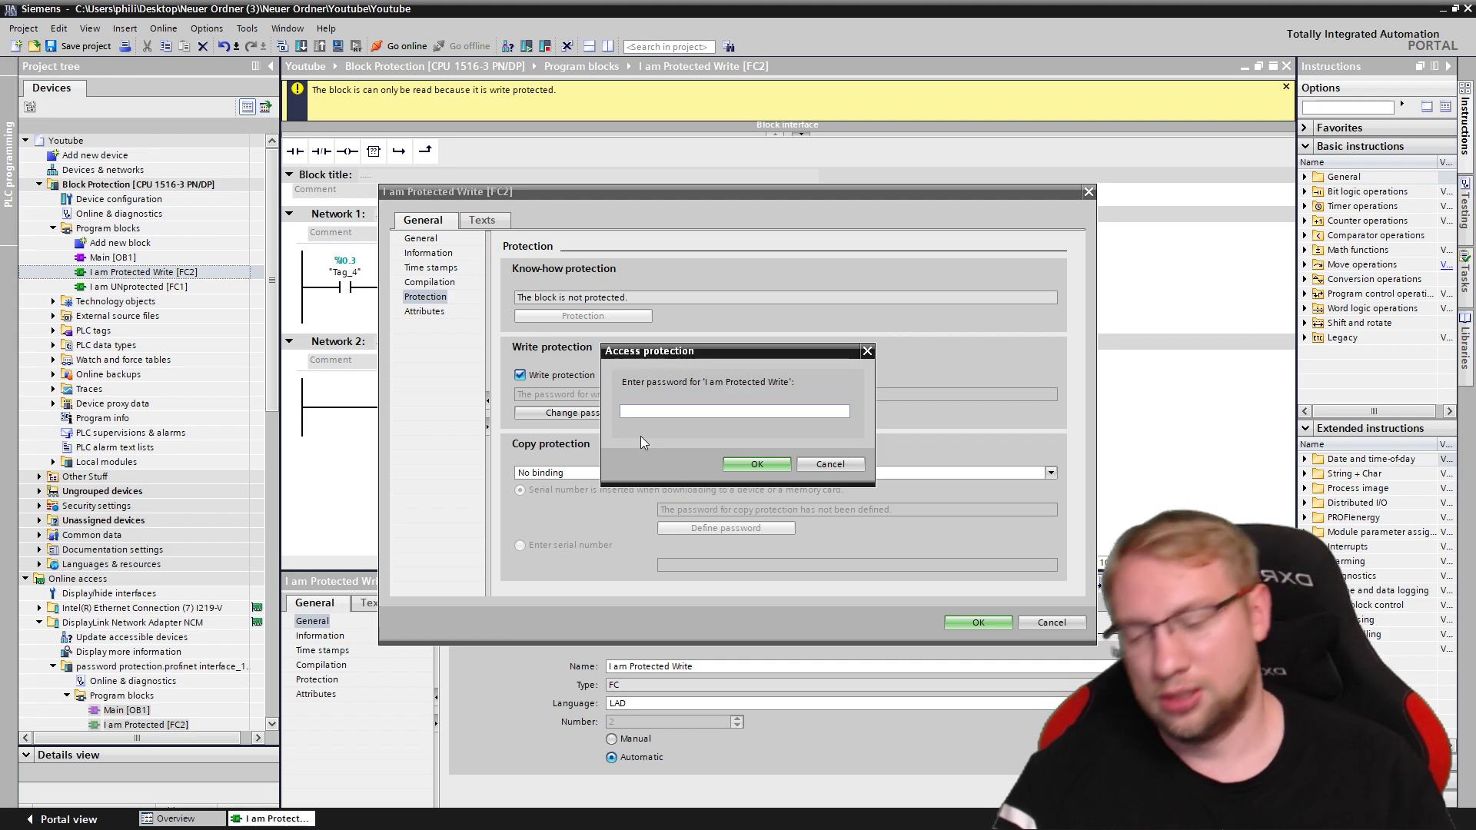
{"action": "type", "text": "11"}
{"action": "key", "text": "Return"}
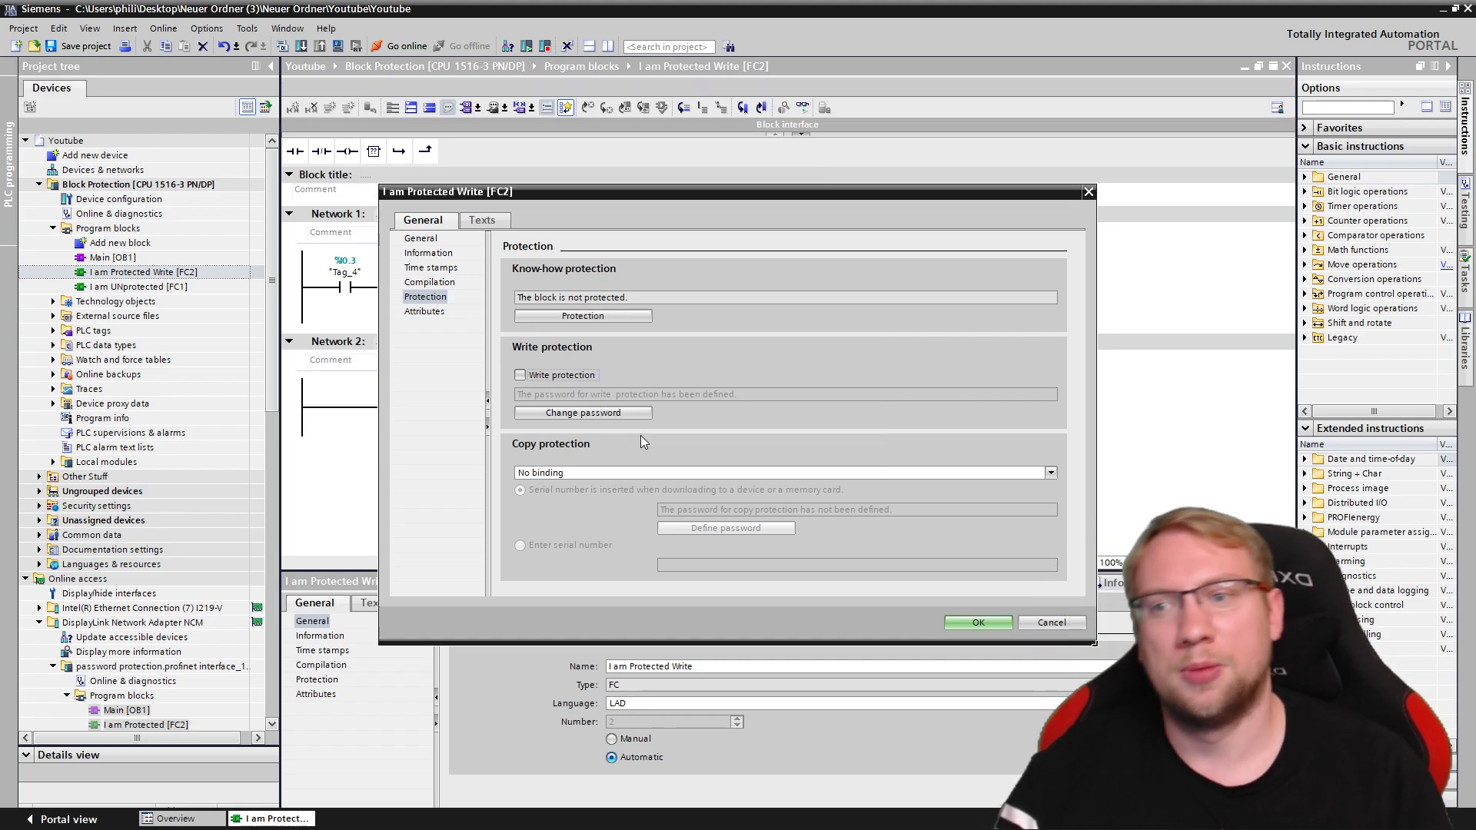
{"action": "left_click", "coordinate": [978, 623]}
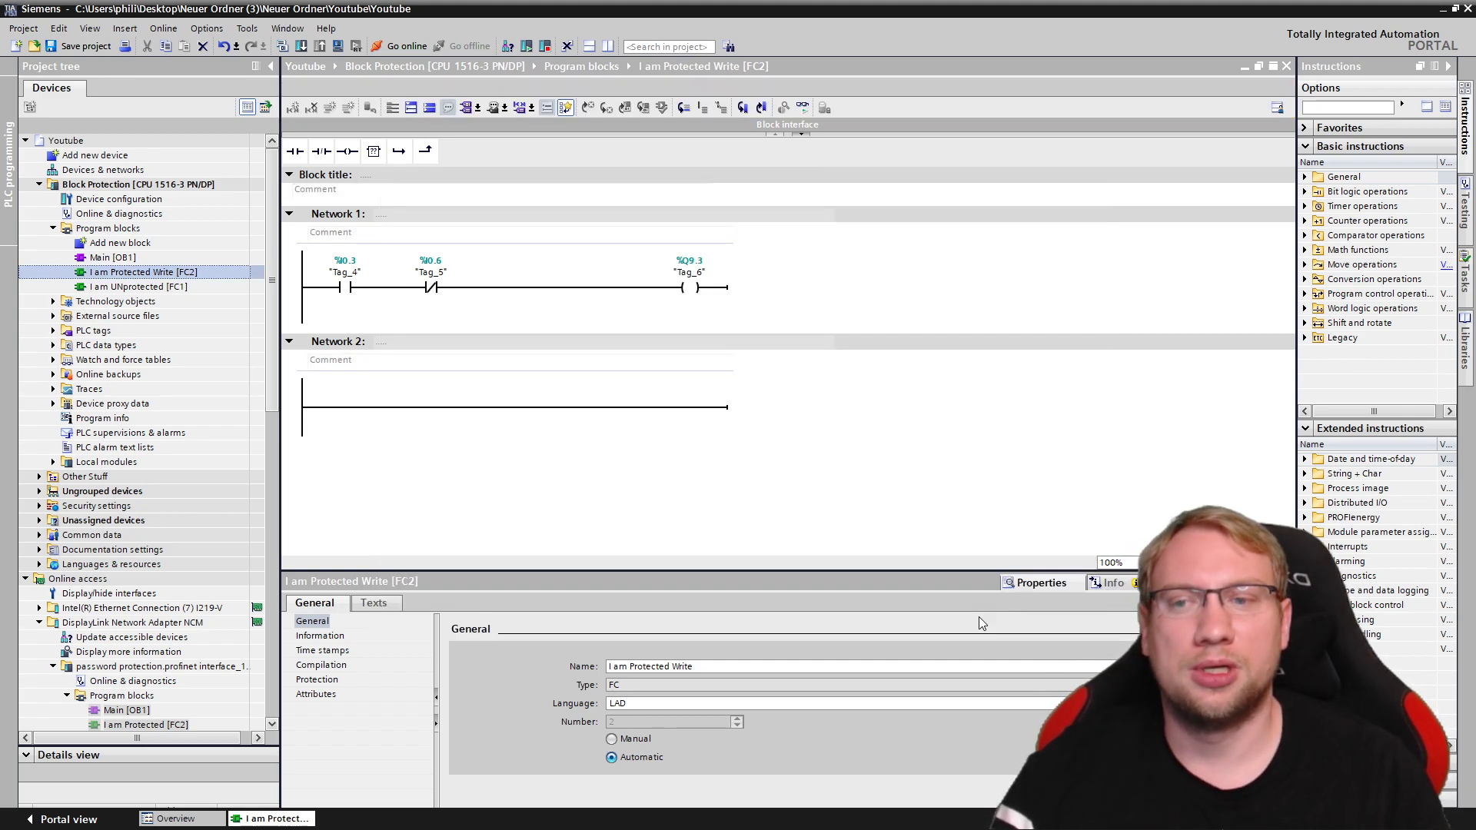
Insert test normally-closed and normally-open contacts into Network 1, then delete them.
{"action": "left_click", "coordinate": [377, 299]}
{"action": "left_click", "coordinate": [322, 151]}
{"action": "left_click", "coordinate": [296, 150]}
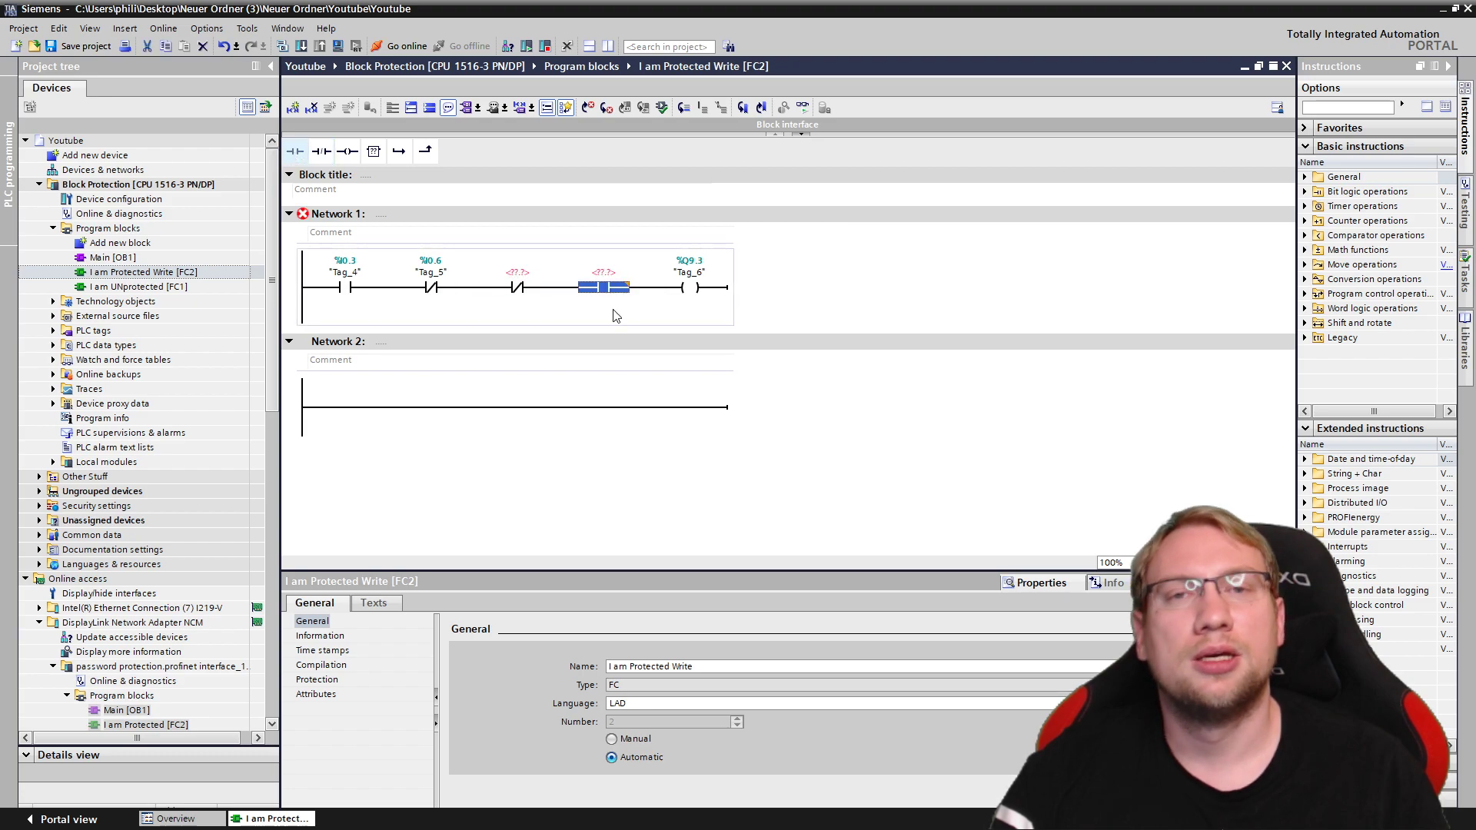
{"action": "key", "text": "Delete"}
{"action": "key", "text": "Delete"}
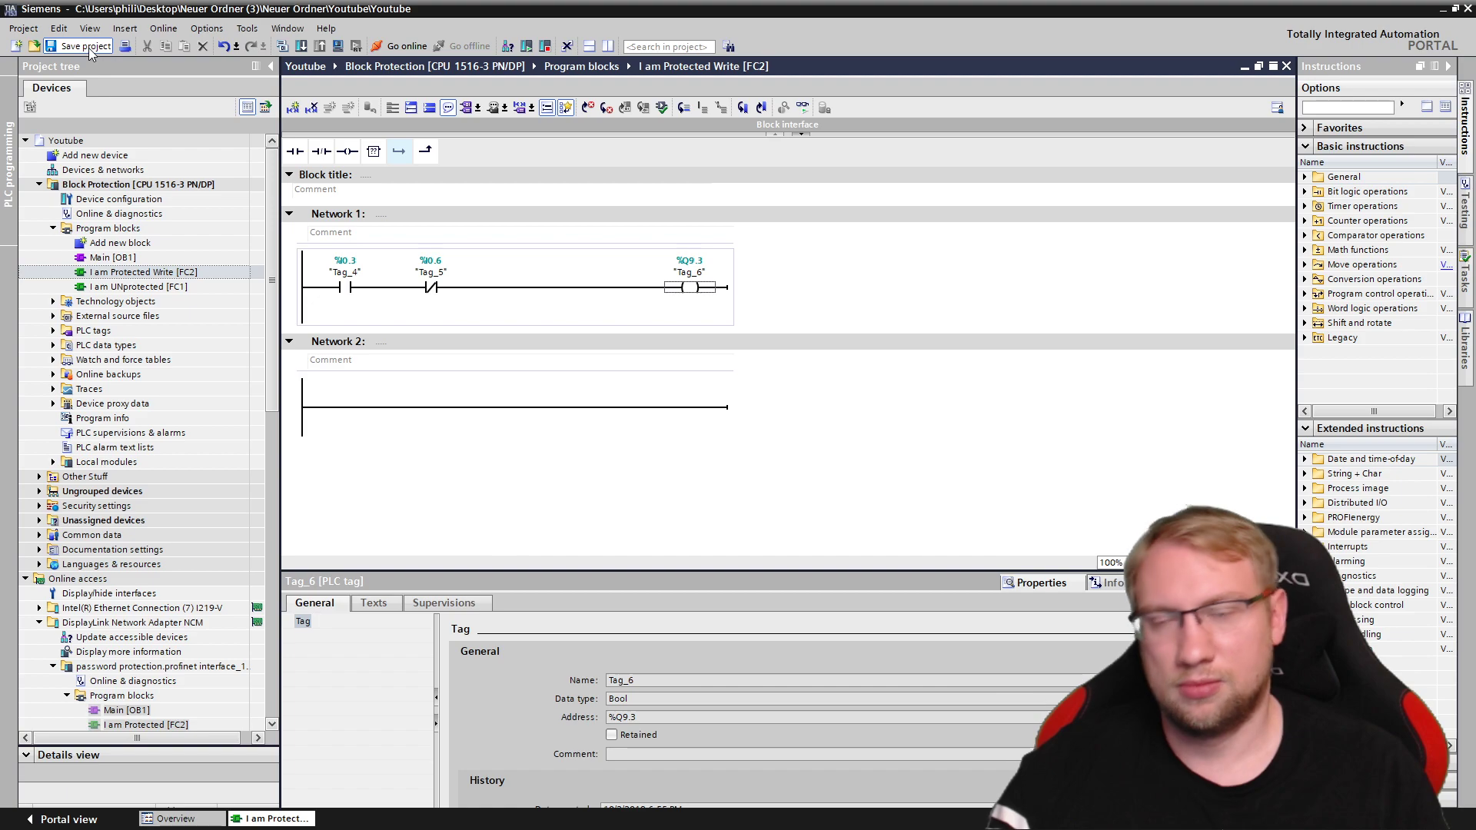
{"action": "right_click", "coordinate": [113, 273]}
Re-enable FC2's write protection with its password, leaving the password unchanged.
{"action": "left_click", "coordinate": [157, 652]}
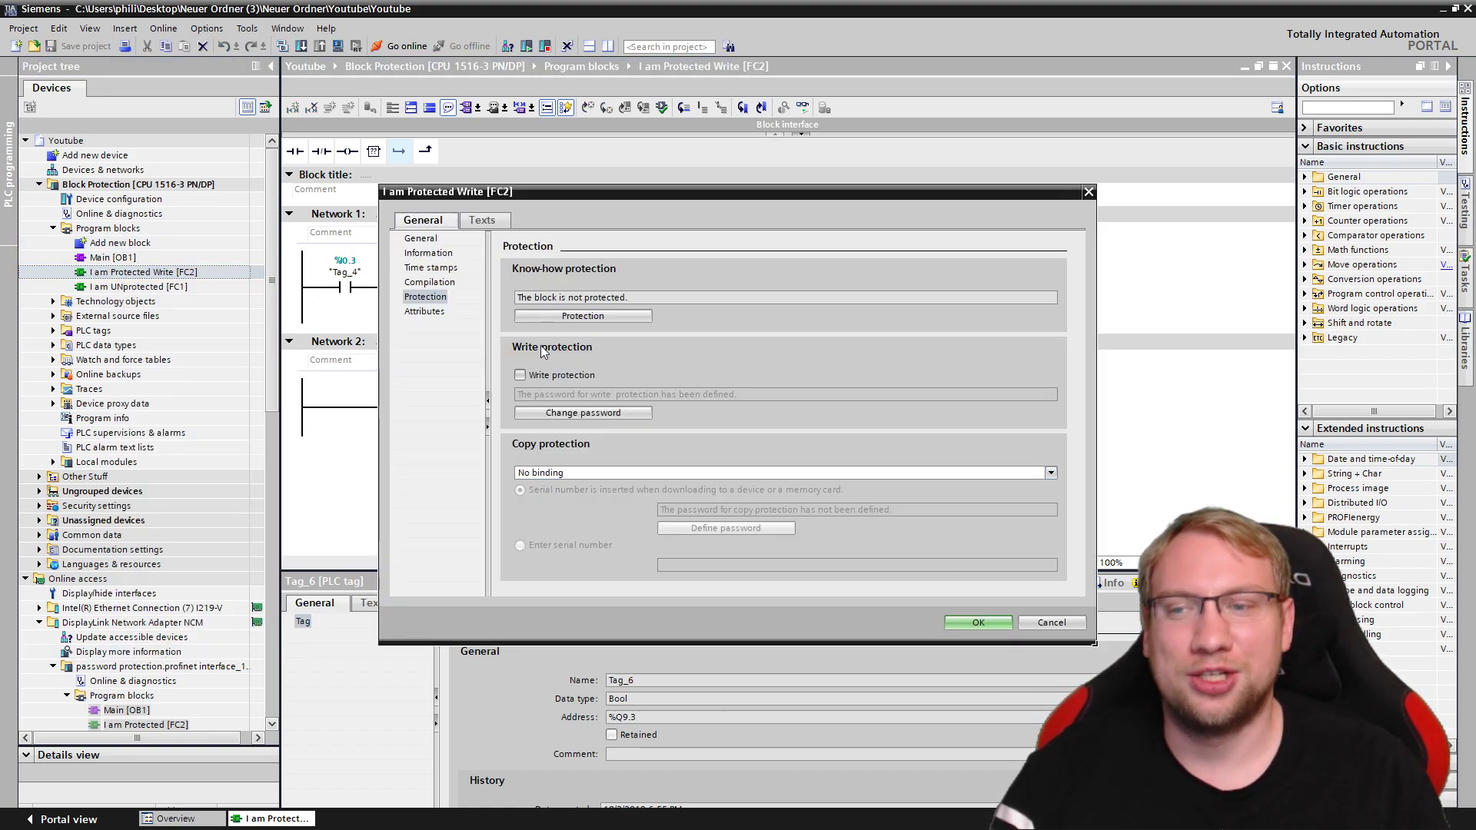
{"action": "left_click", "coordinate": [520, 375]}
{"action": "type", "text": "**"}
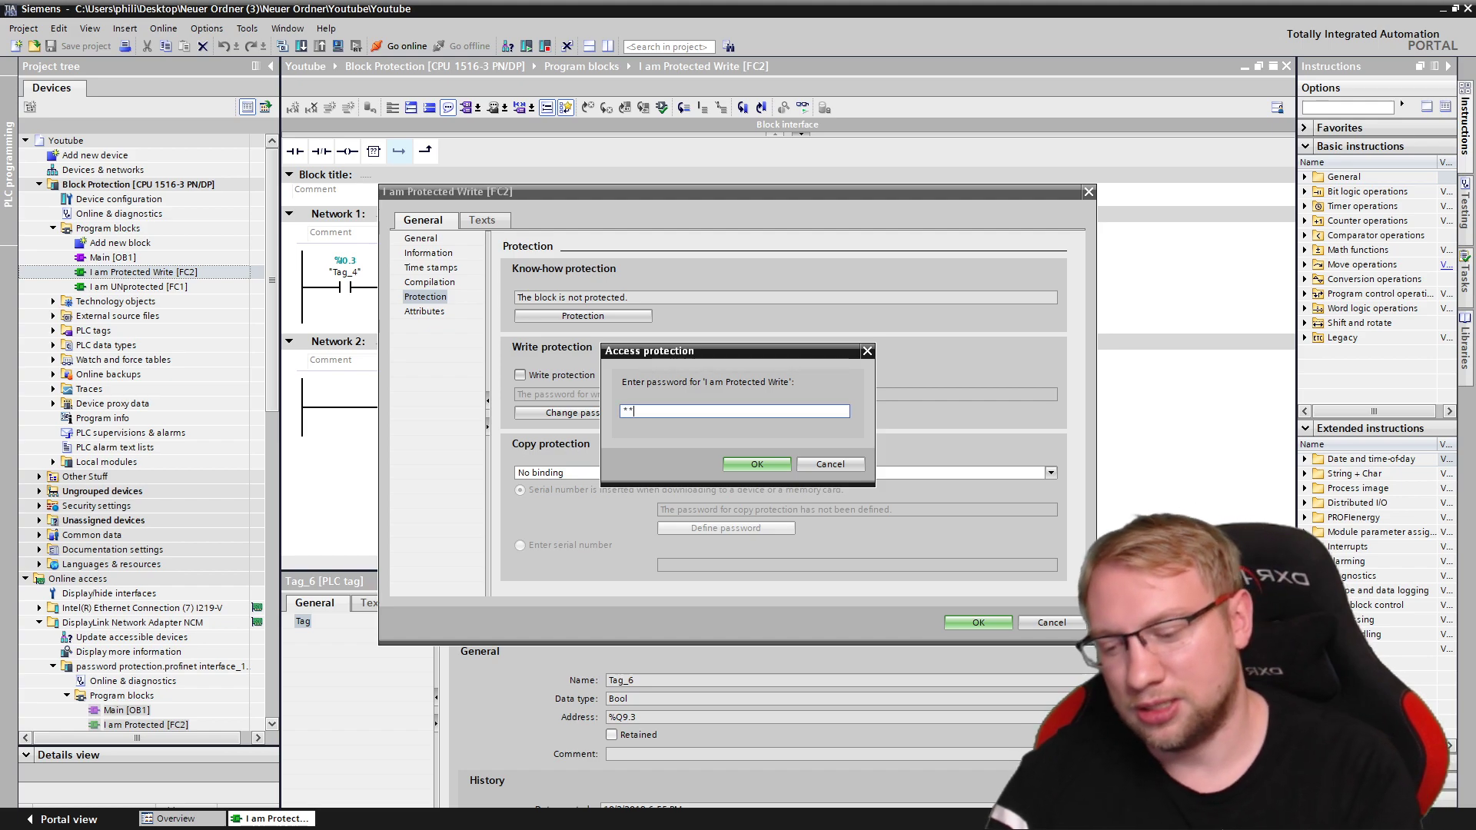
{"action": "key", "text": "Return"}
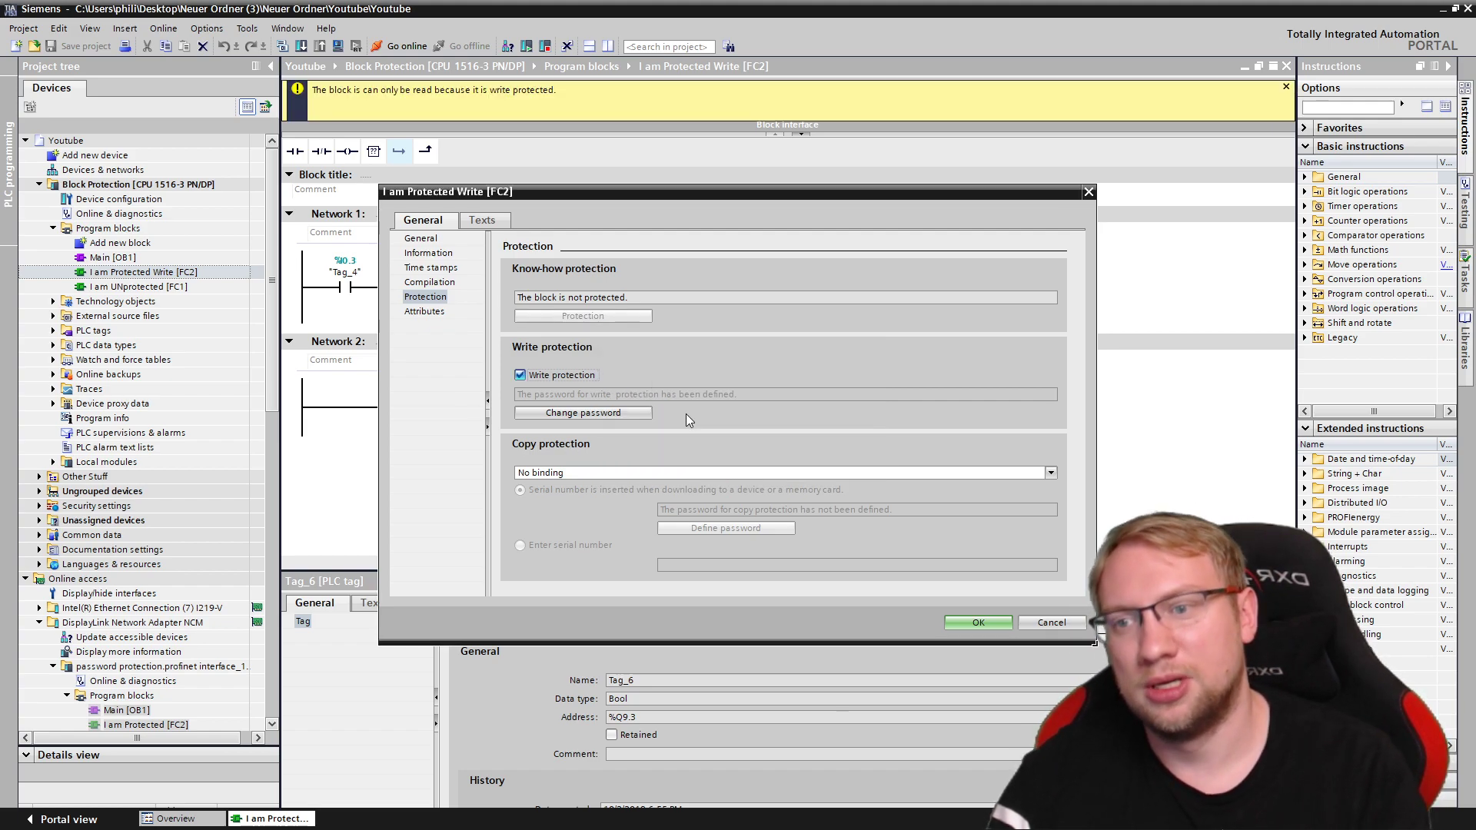
{"action": "left_click", "coordinate": [575, 416]}
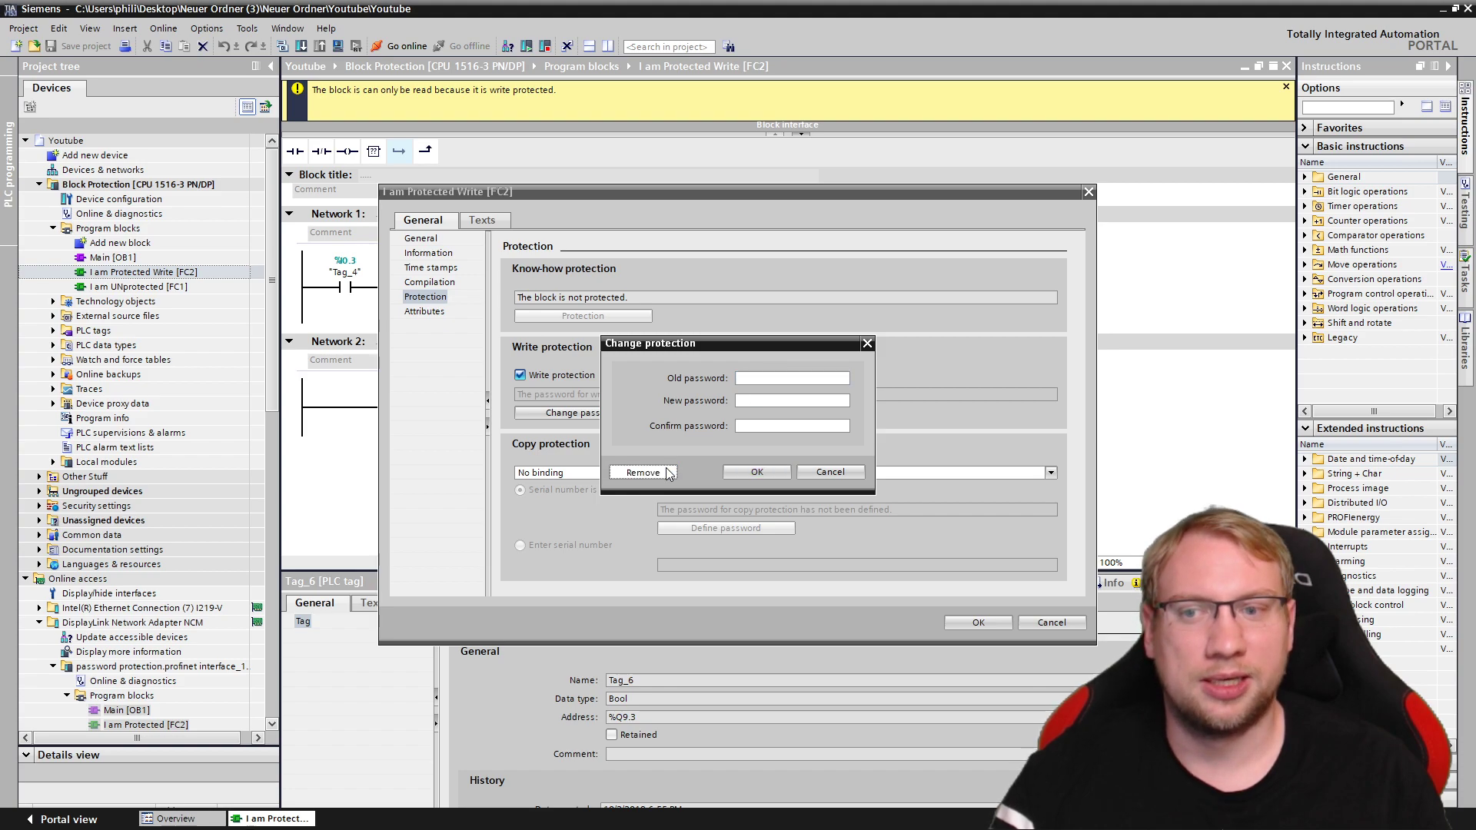
{"action": "left_click", "coordinate": [638, 476]}
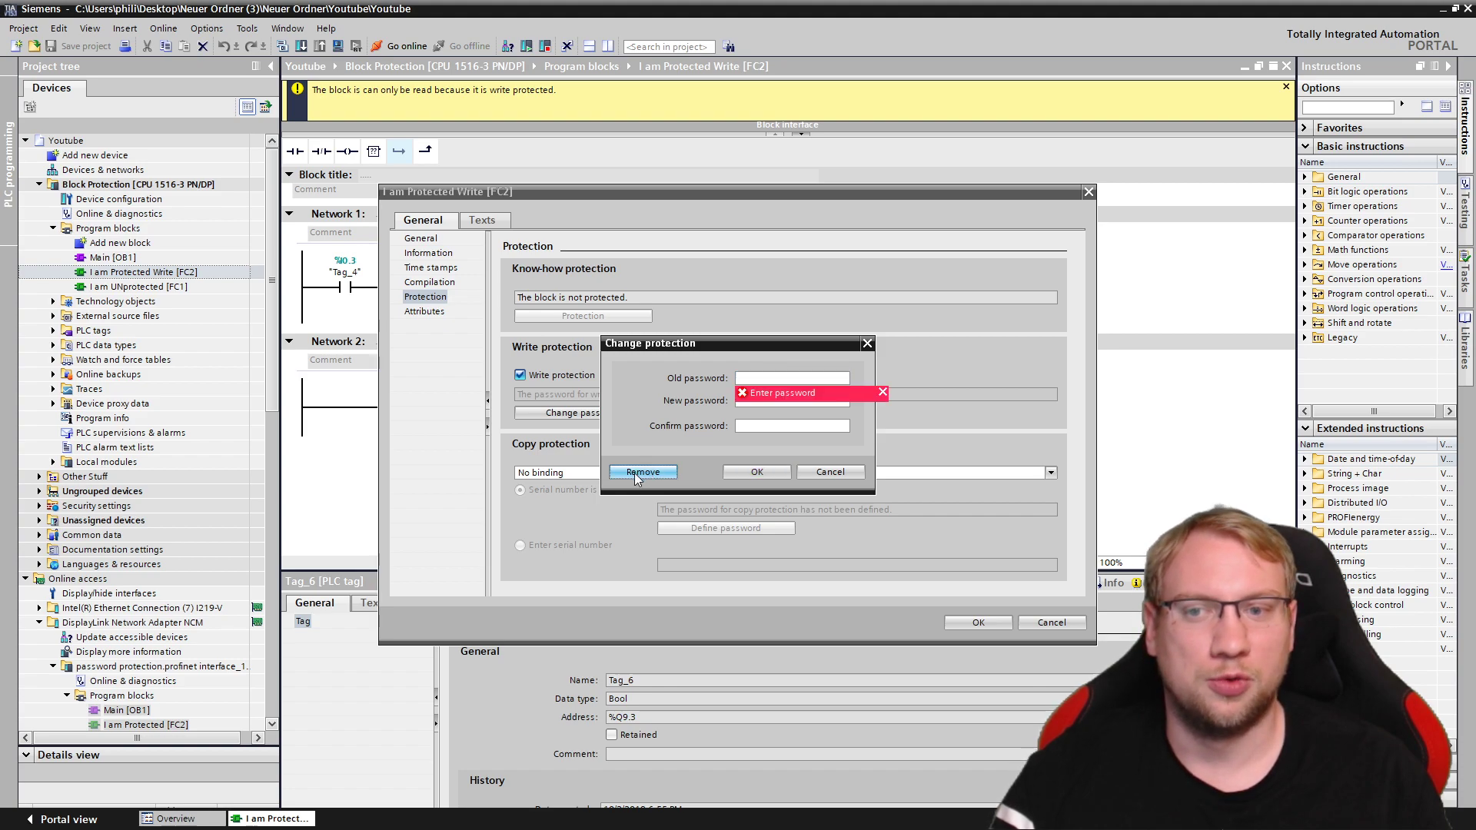
{"action": "left_click", "coordinate": [832, 473]}
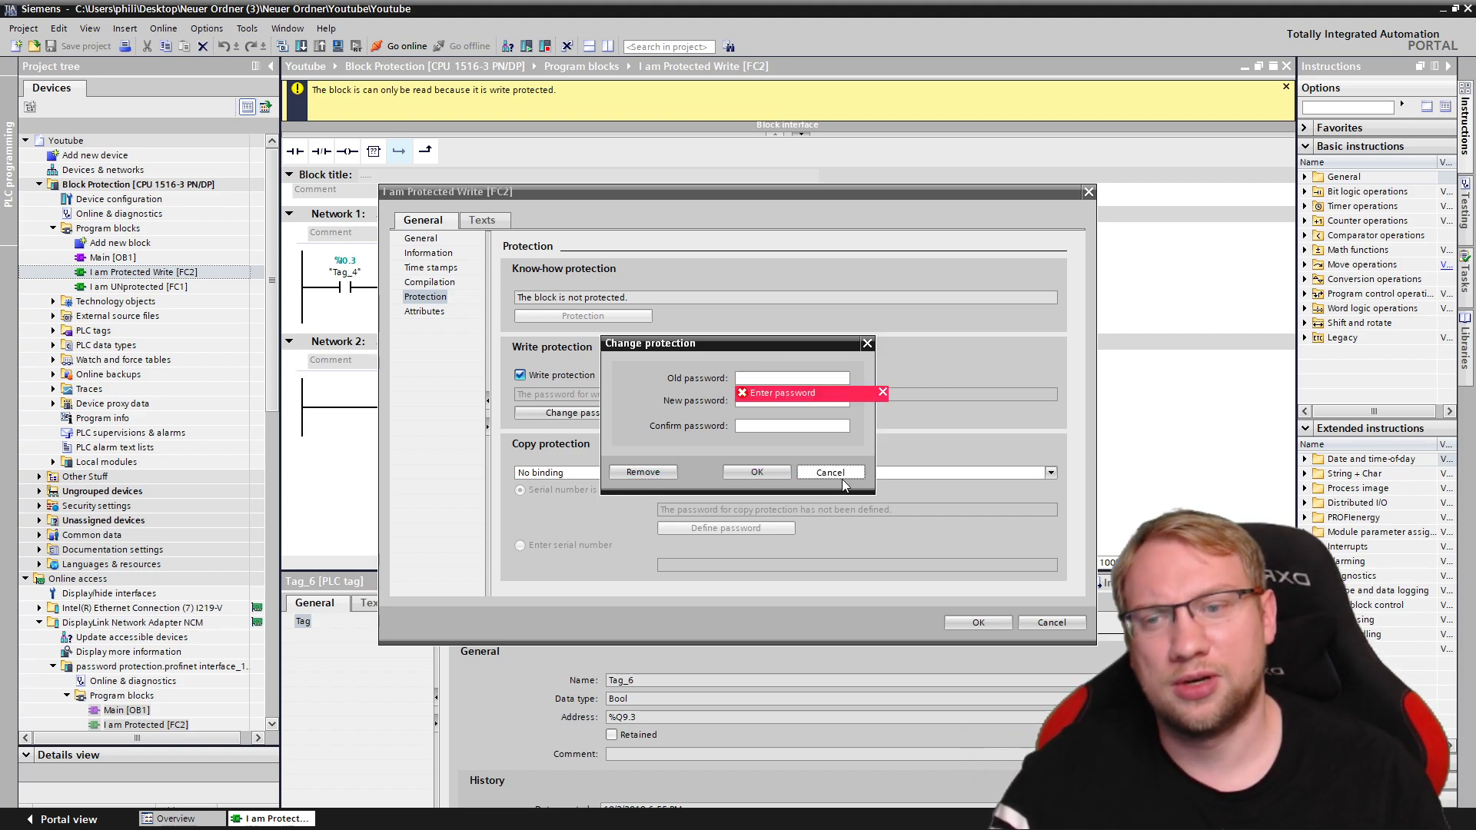
{"action": "left_click", "coordinate": [990, 622]}
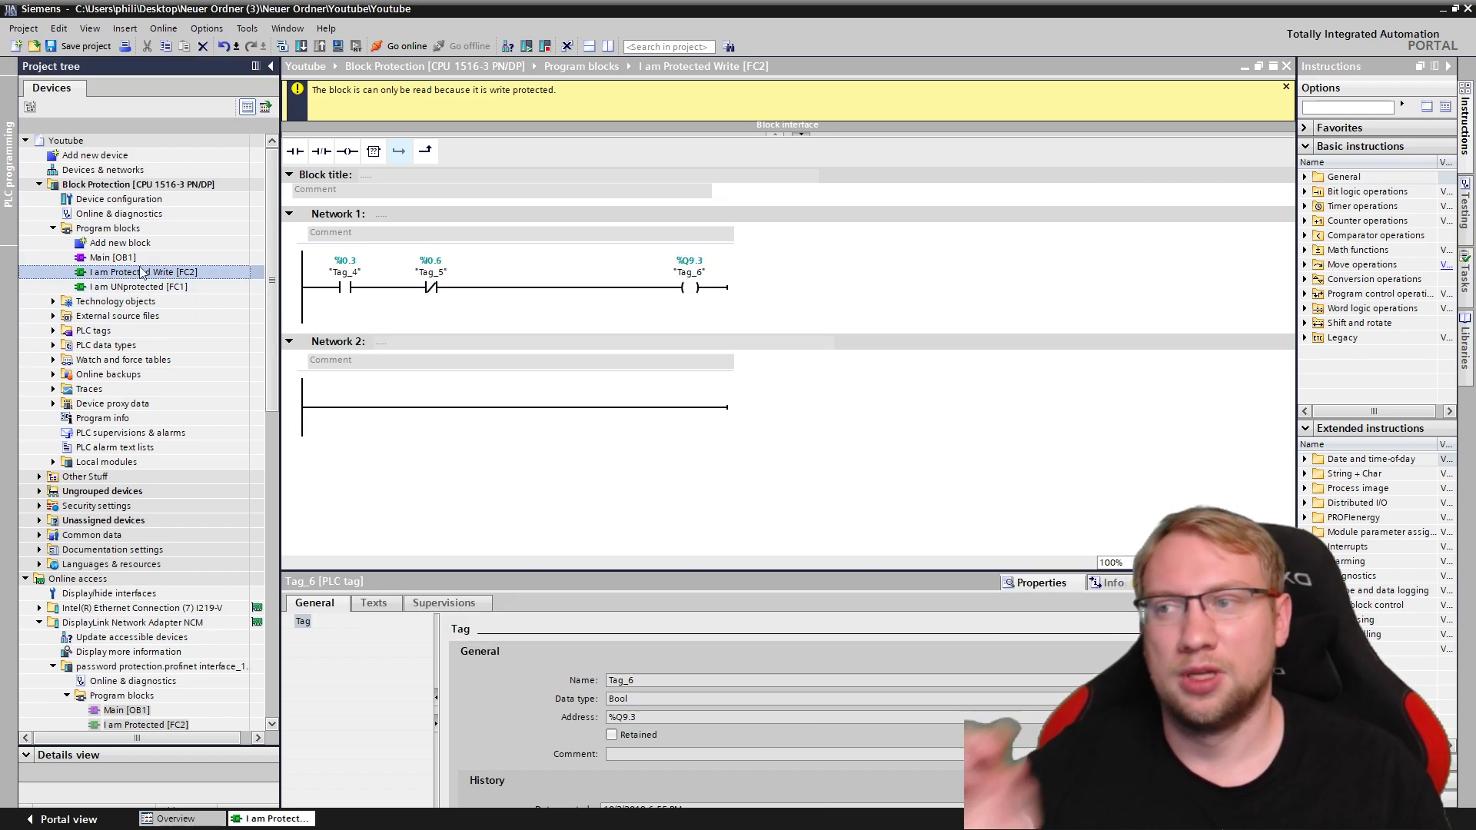
Add a new function named 'I am KNOW HOW Protected' (FC3) via Add new block.
{"action": "left_click", "coordinate": [431, 287]}
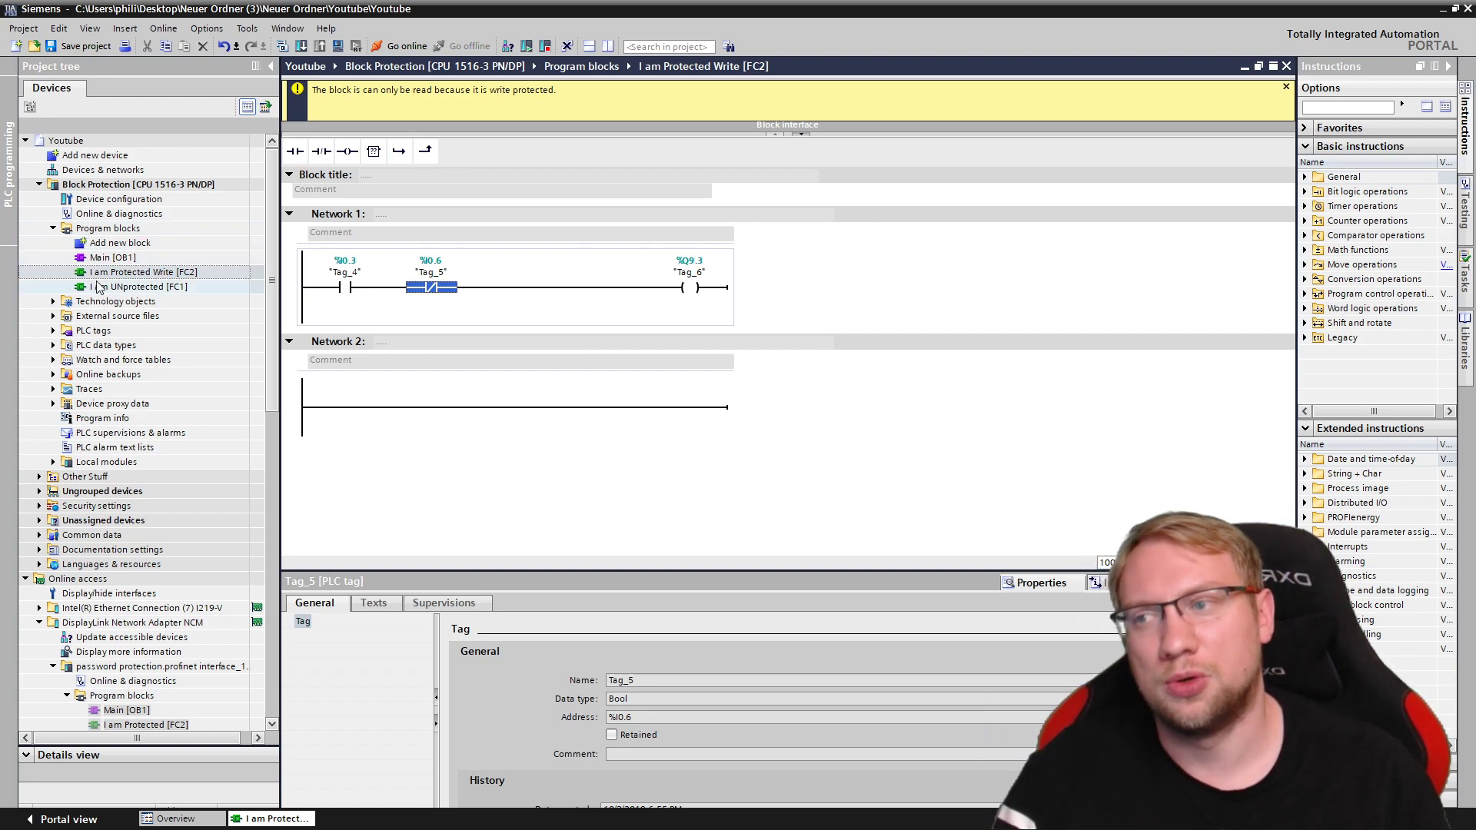
{"action": "double_click", "coordinate": [120, 242]}
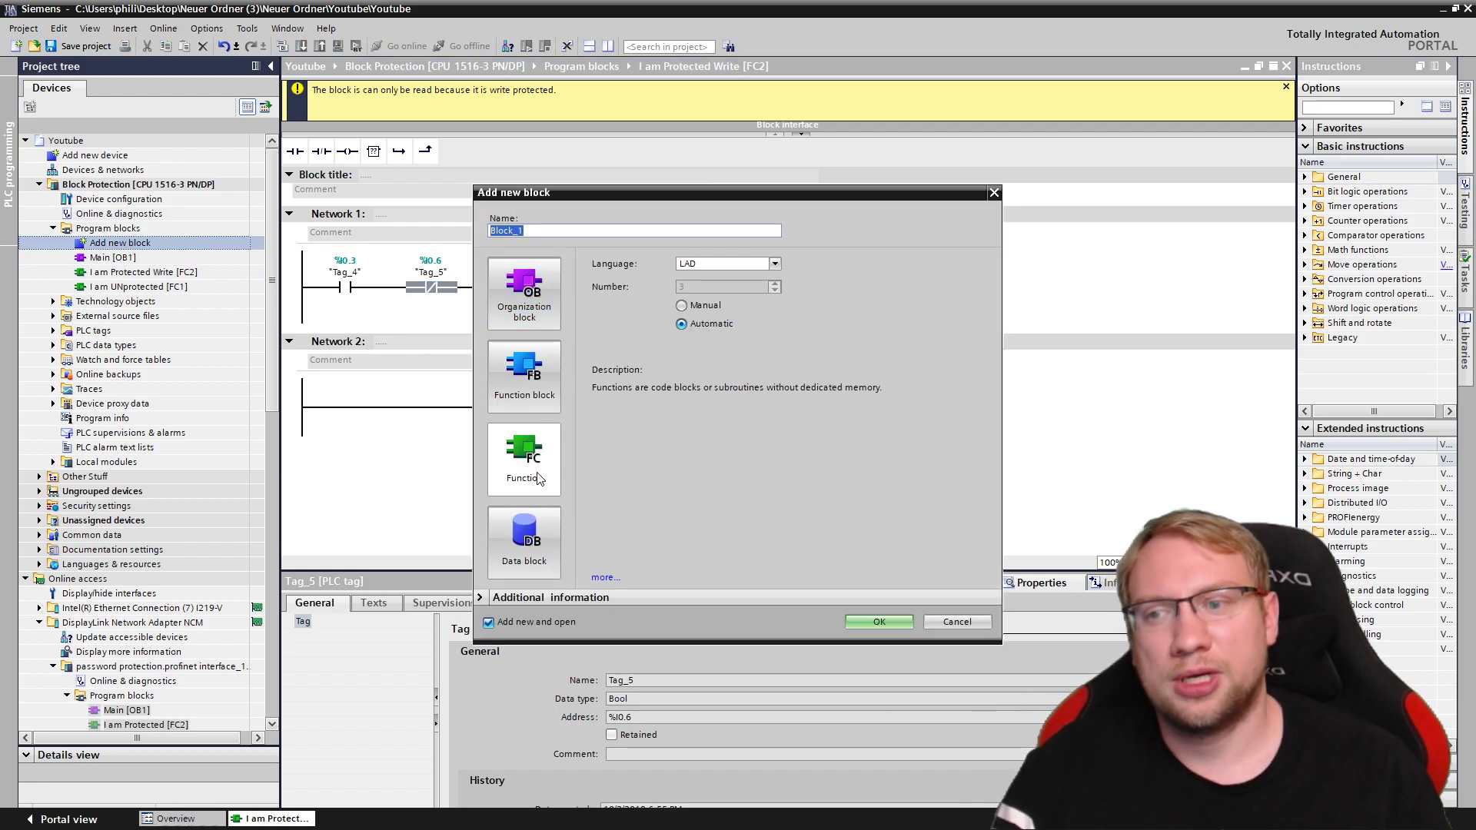
{"action": "type", "text": "I am KNOW HOW"}
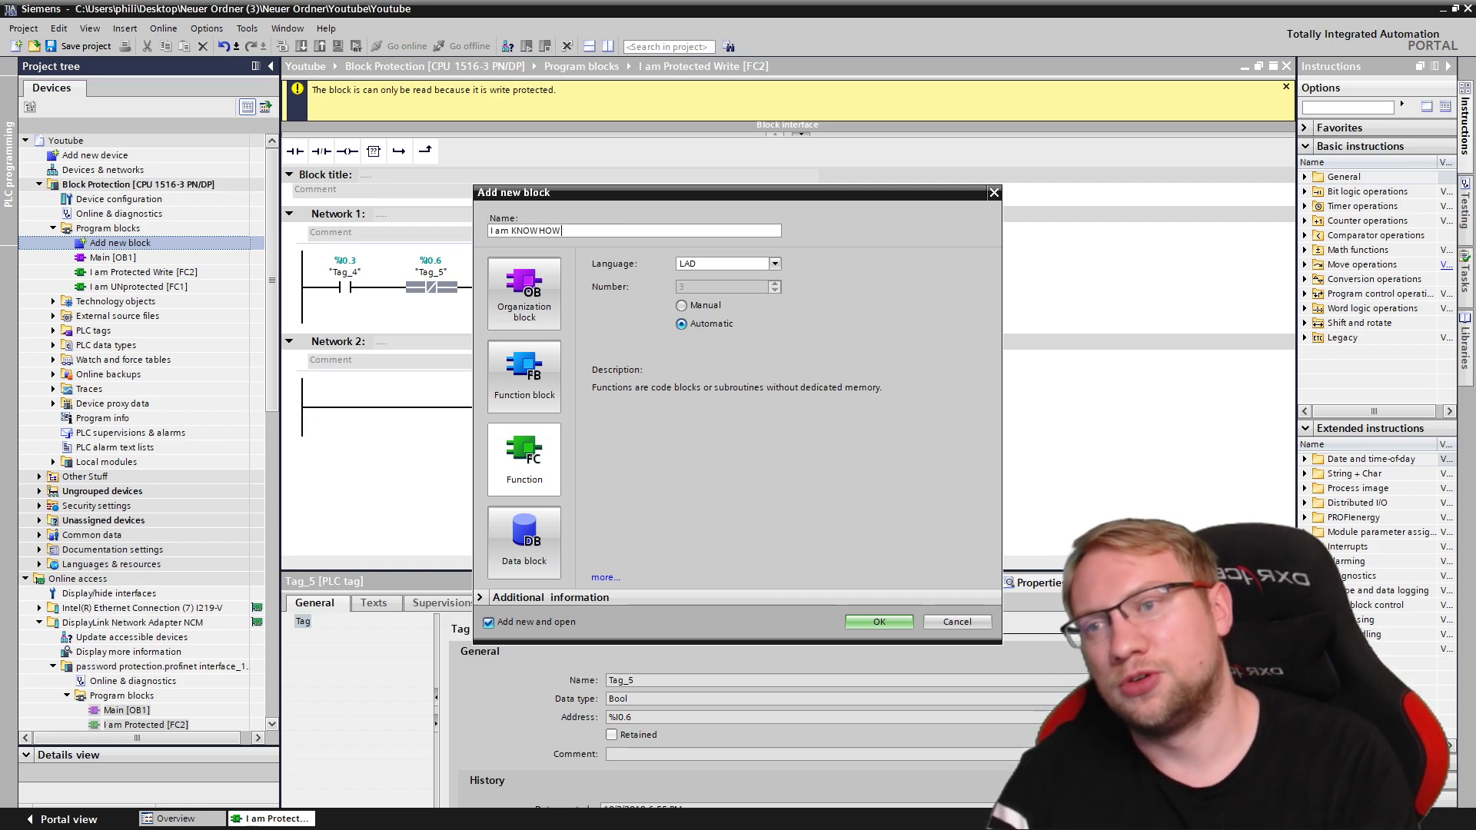
{"action": "type", "text": " Protected"}
{"action": "key", "text": "Return"}
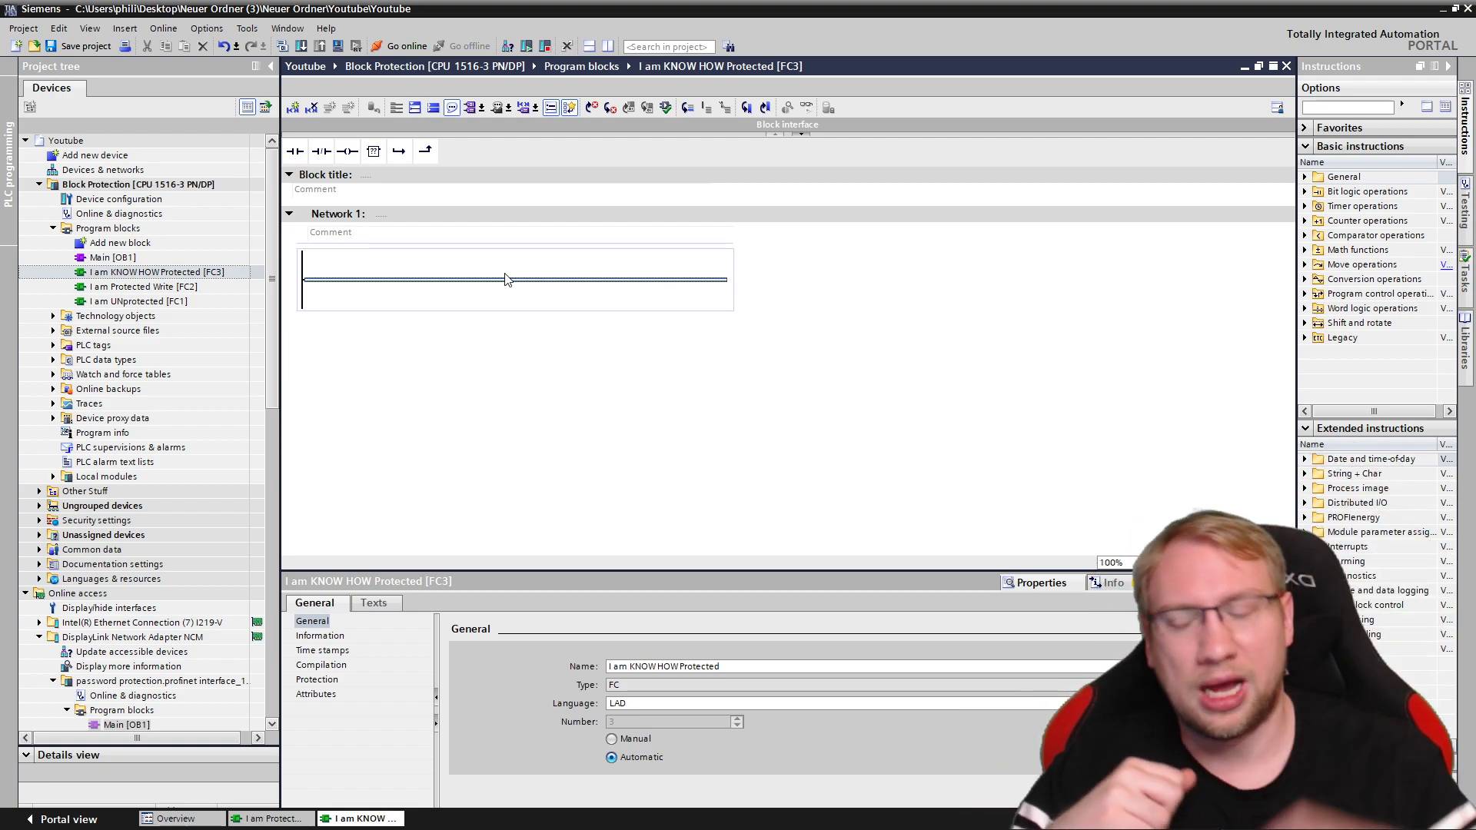
Build FC3's Network 1 rung: normally-closed contact %I9.4 driving coil %Q9.0.
{"action": "left_click", "coordinate": [326, 156]}
{"action": "left_click", "coordinate": [347, 150]}
{"action": "left_click", "coordinate": [357, 266]}
{"action": "left_click", "coordinate": [357, 266]}
{"action": "type", "text": "i9.4"}
{"action": "key", "text": "Return"}
{"action": "type", "text": "q99"}
{"action": "type", "text": "0"}
{"action": "key", "text": "Return"}
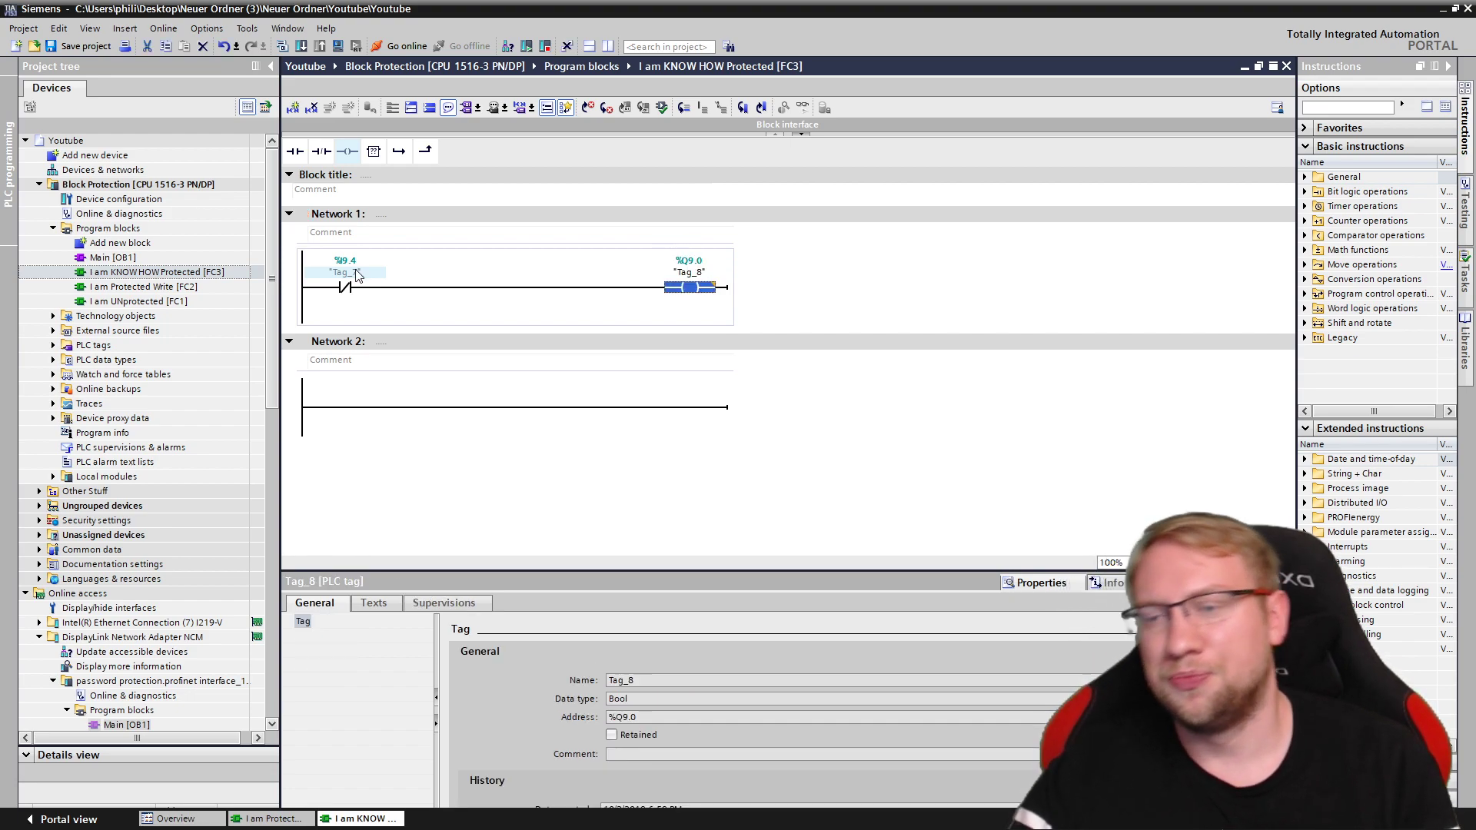
{"action": "left_click", "coordinate": [578, 270]}
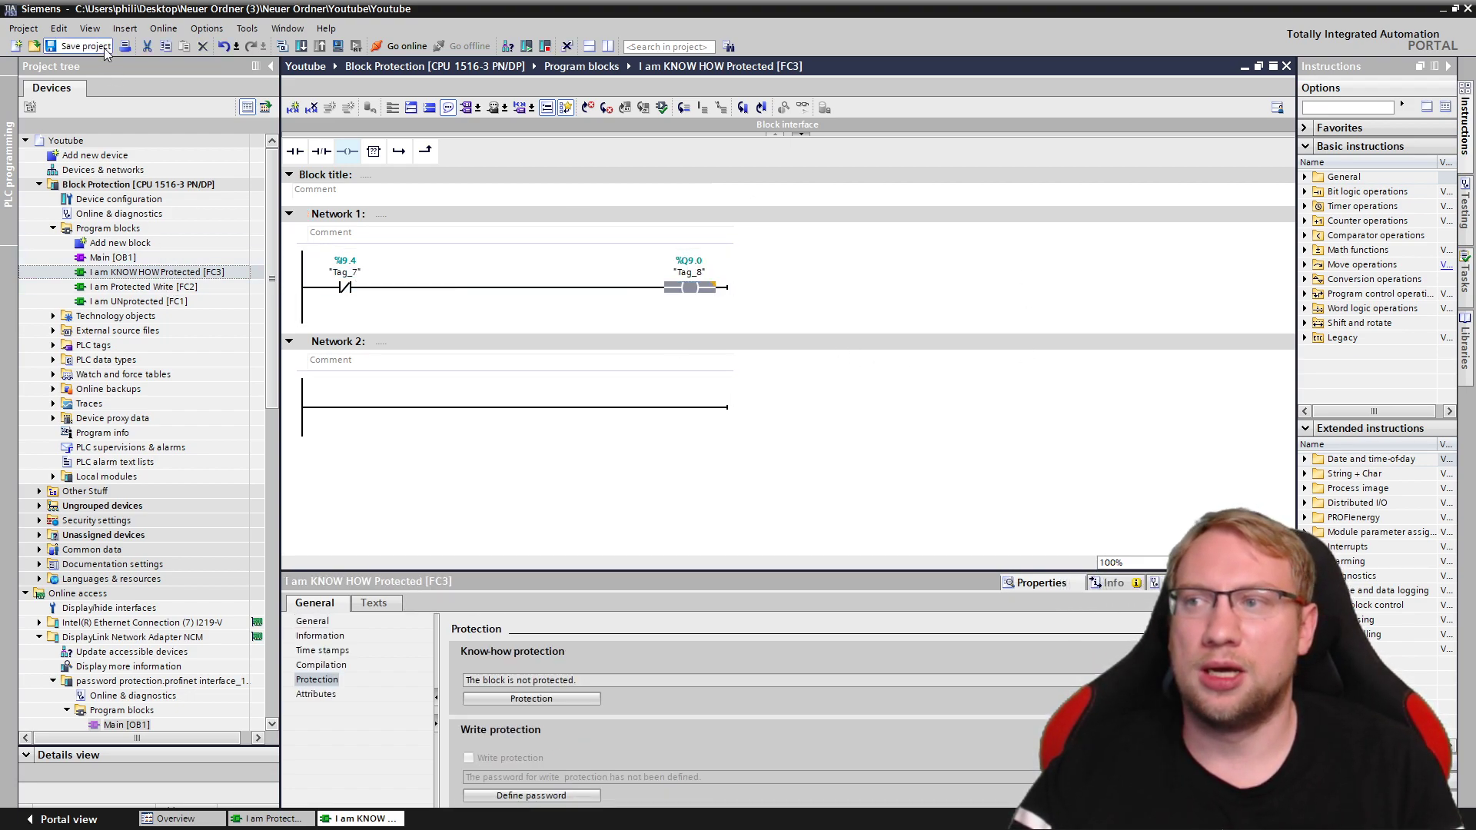
Save the project, then open the FC2 and FC1 blocks in the editor.
{"action": "key", "text": "ctrl+s"}
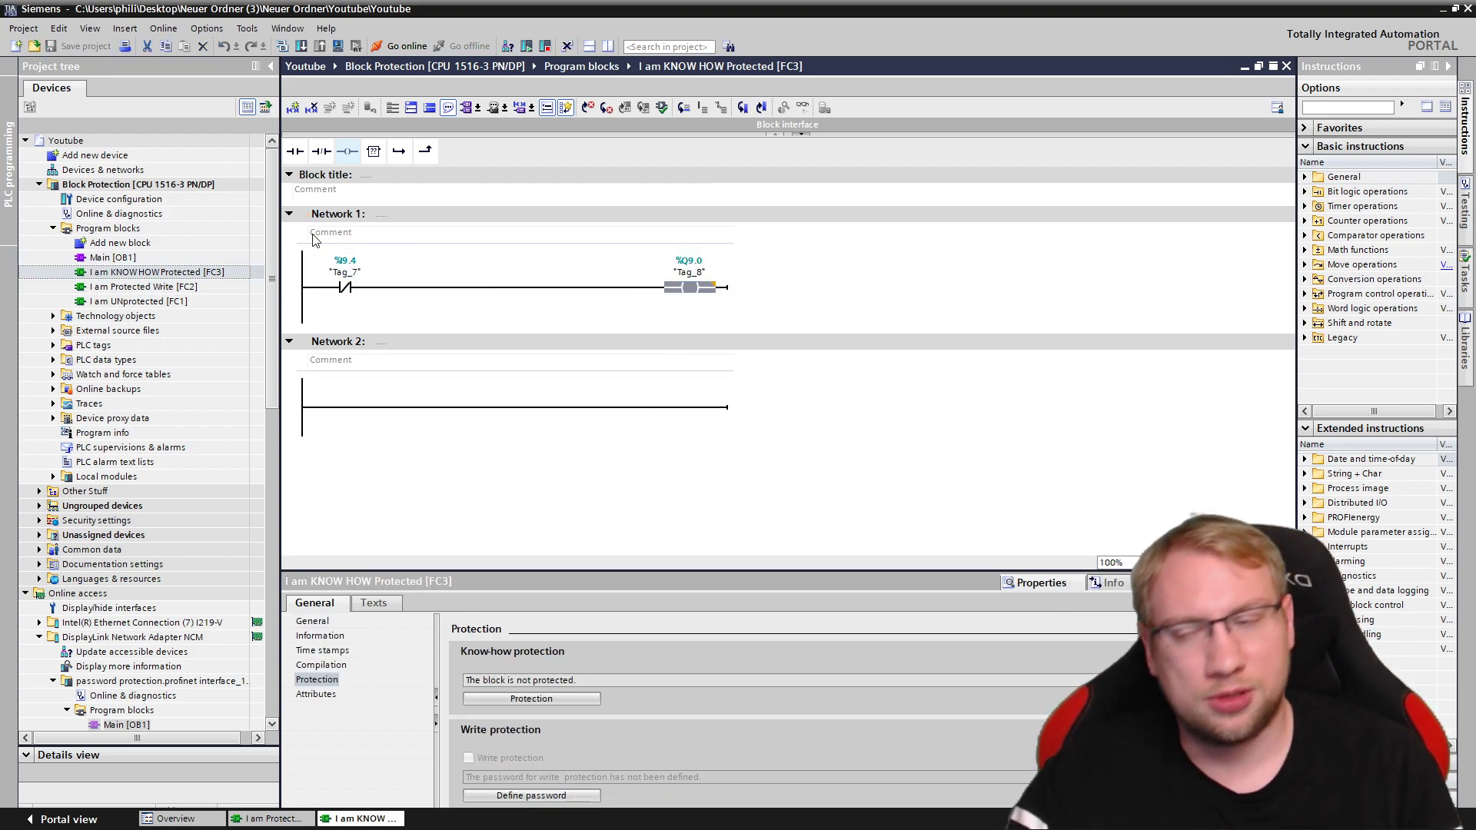
{"action": "left_click", "coordinate": [169, 288]}
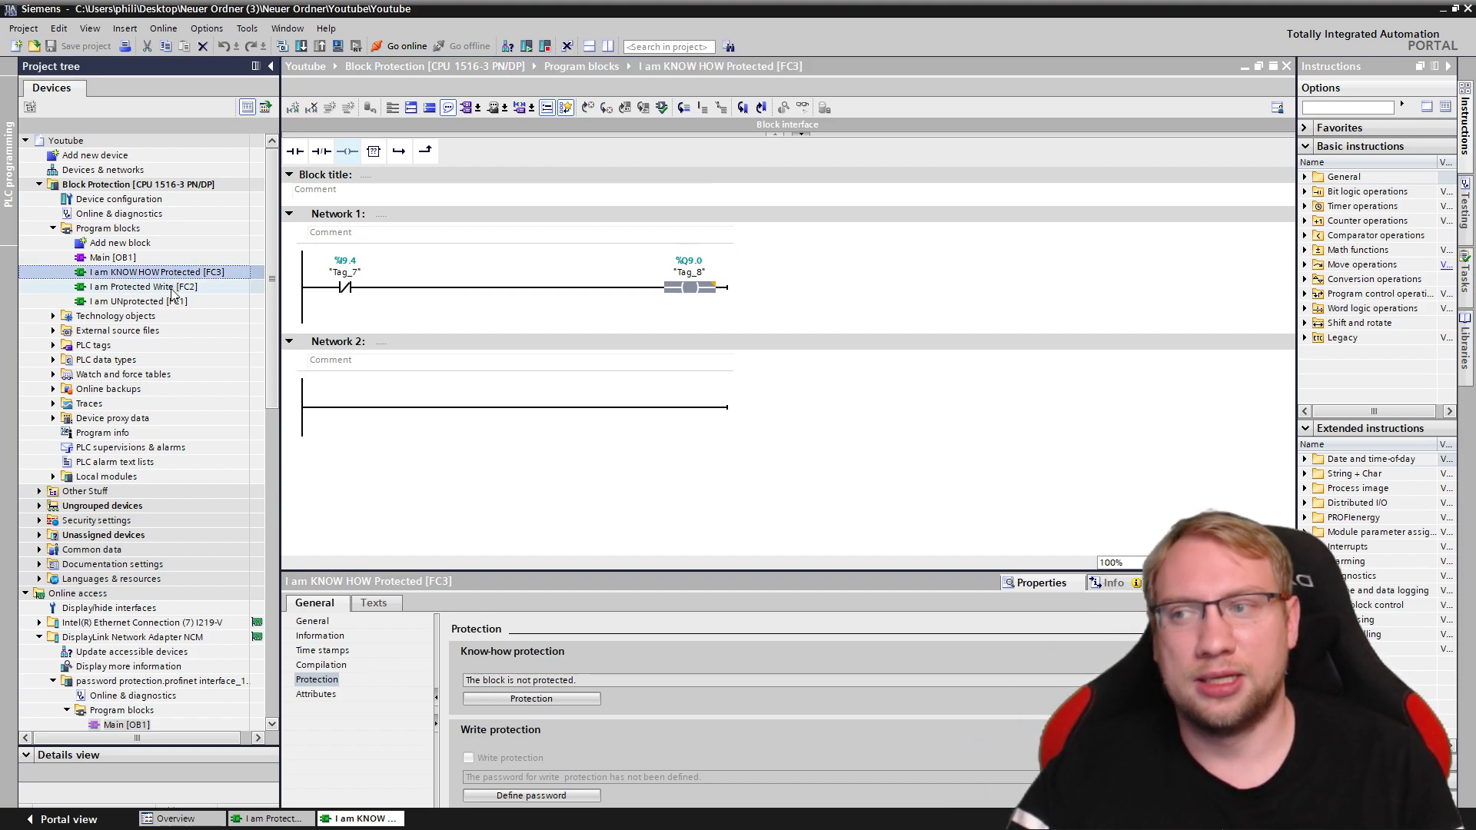
{"action": "double_click", "coordinate": [165, 286]}
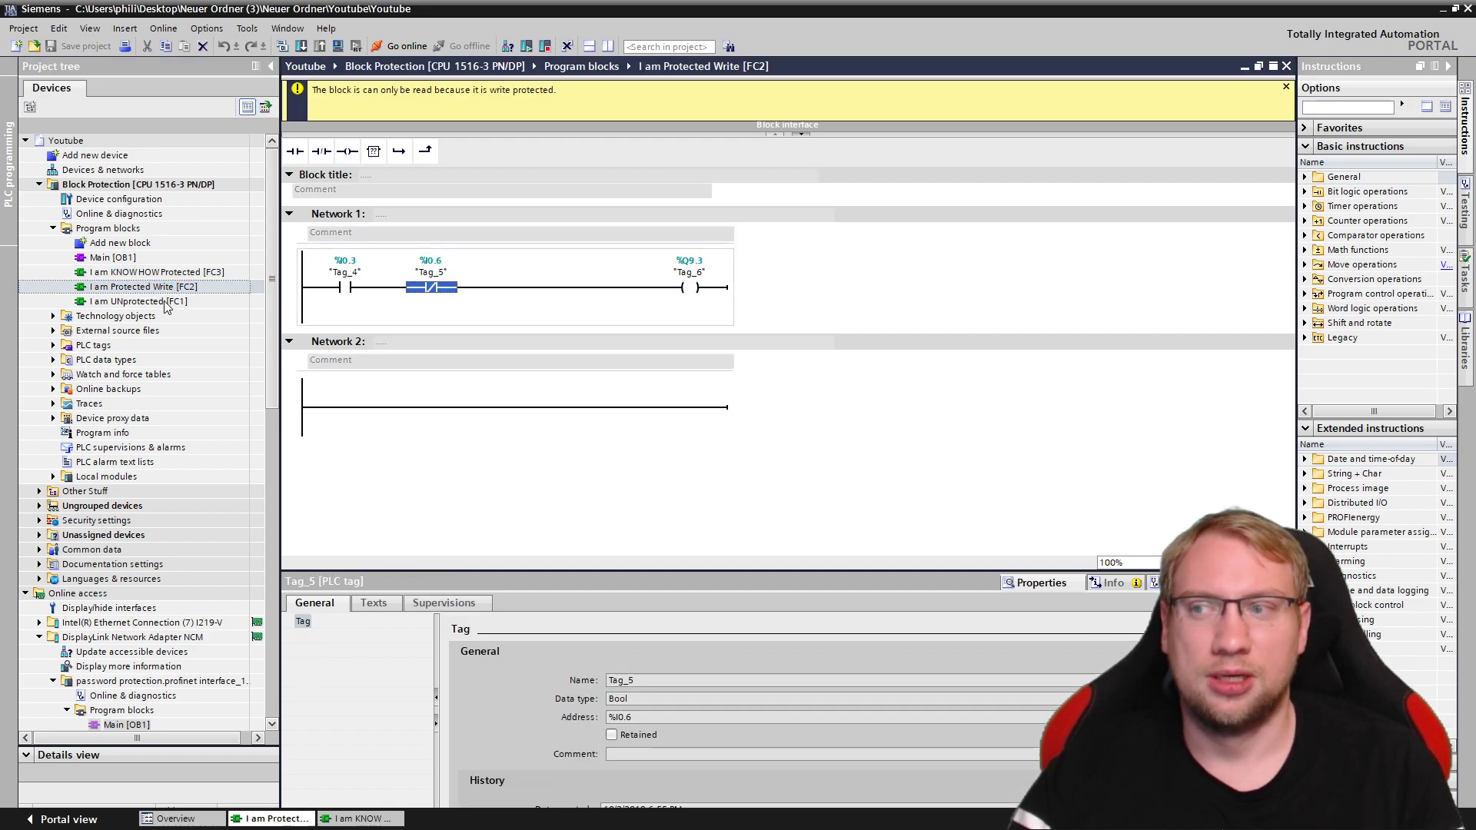
{"action": "left_click", "coordinate": [542, 293]}
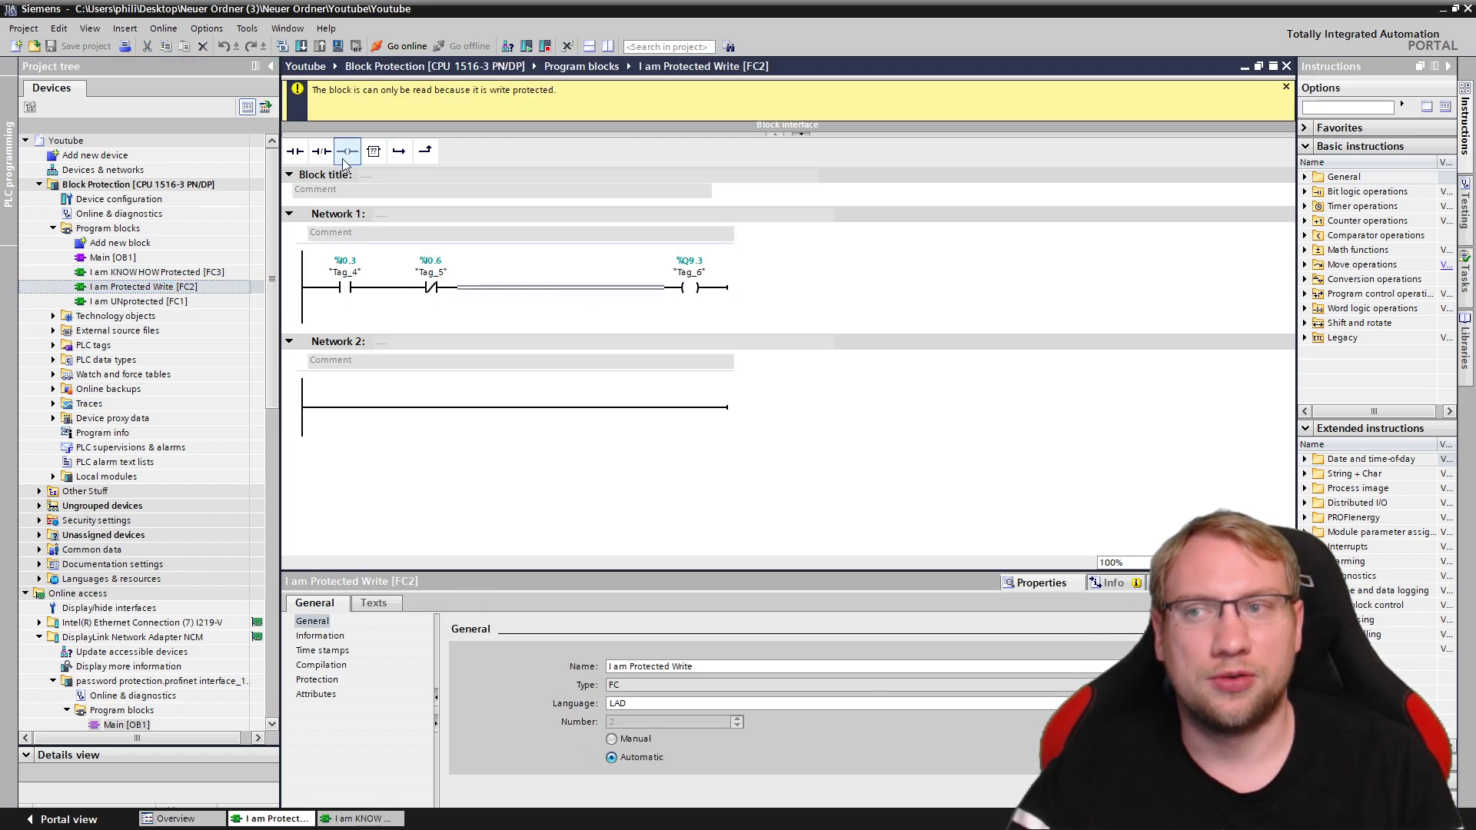
{"action": "left_click", "coordinate": [203, 301]}
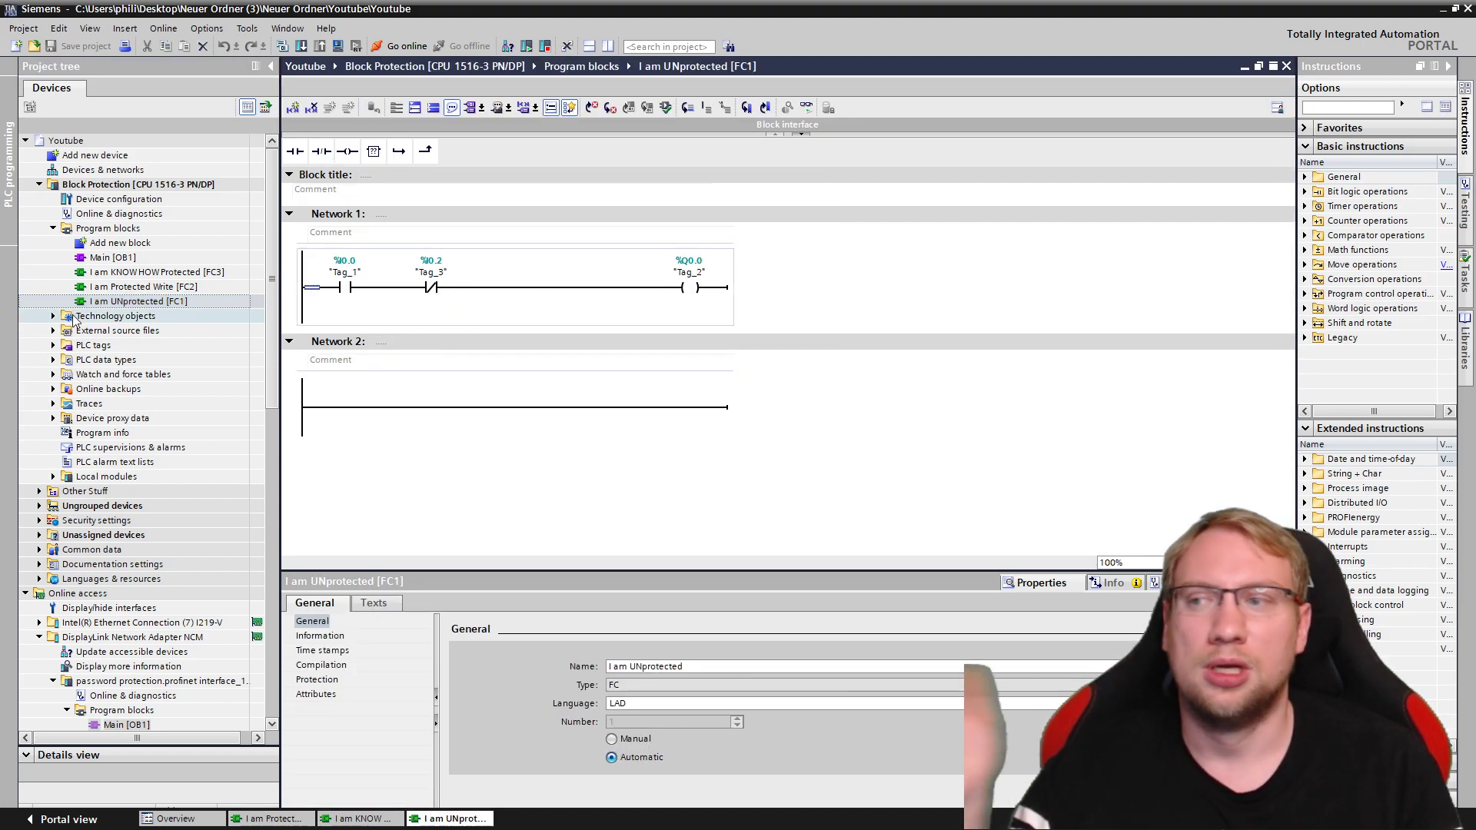
{"action": "double_click", "coordinate": [106, 272]}
Set and confirm a know-how protection password in FC3's Protection properties, then close its editor.
{"action": "right_click", "coordinate": [107, 272]}
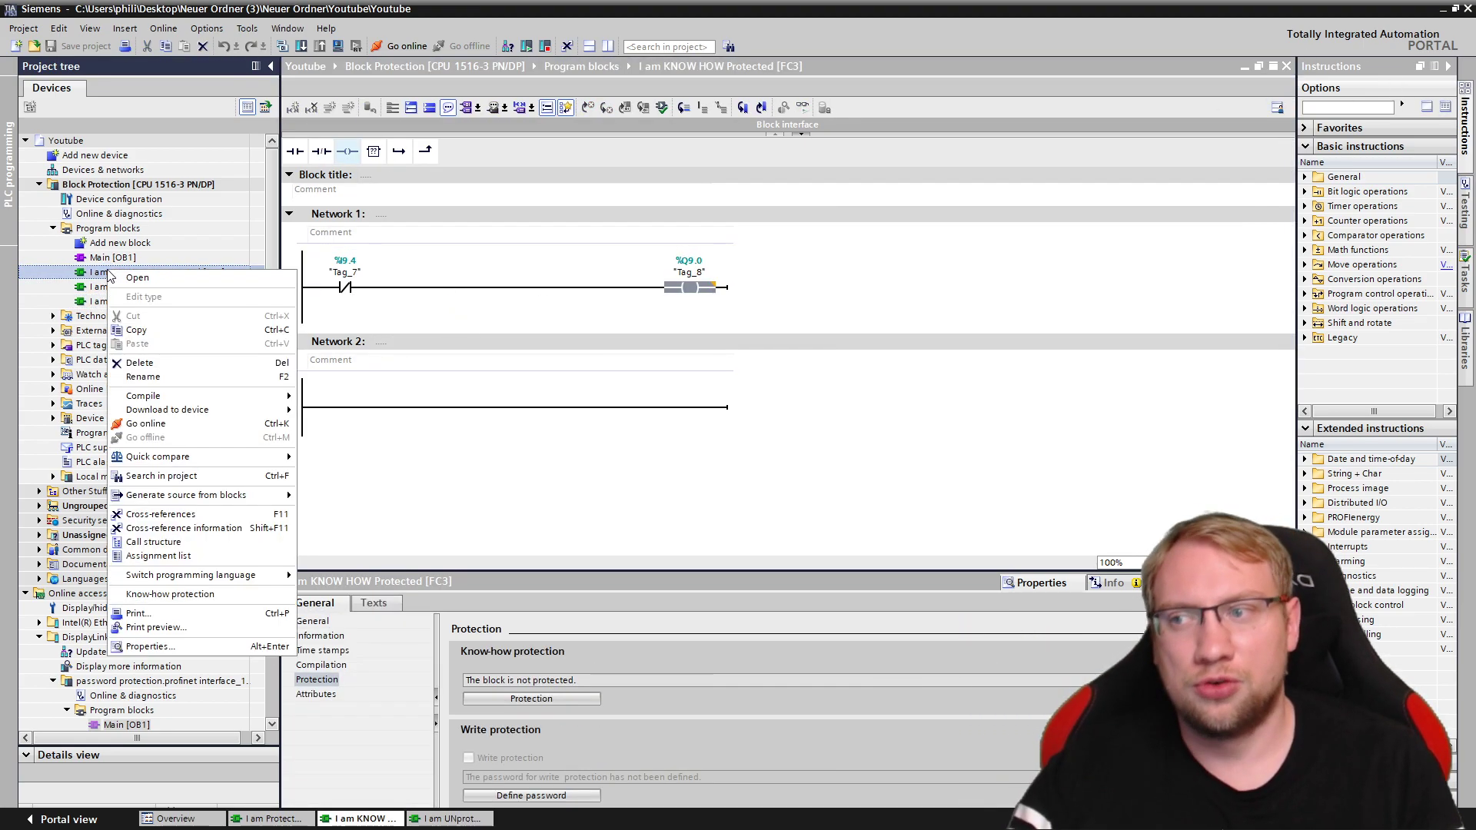
{"action": "left_click", "coordinate": [149, 647]}
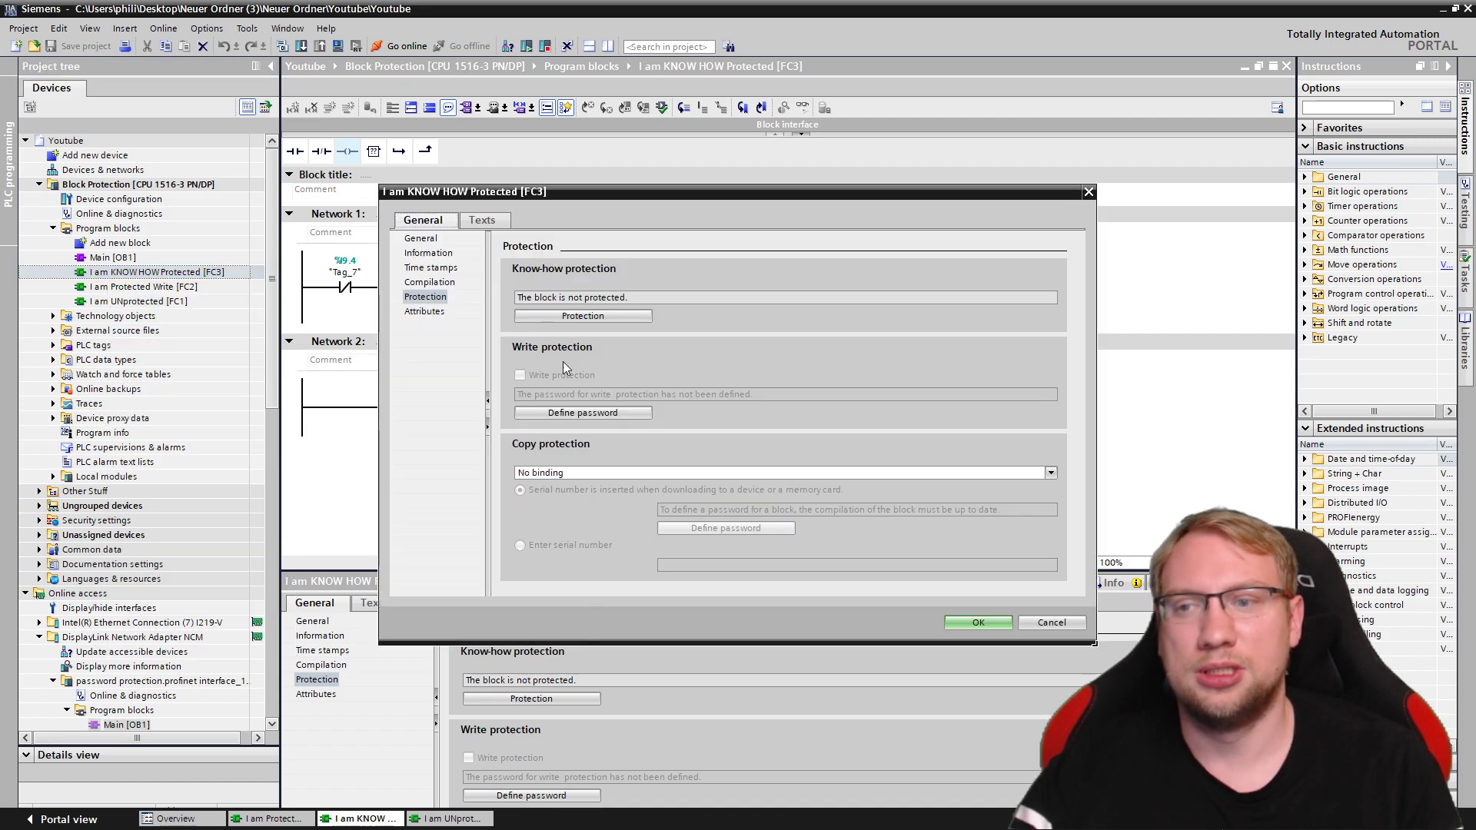
{"action": "left_click", "coordinate": [425, 299]}
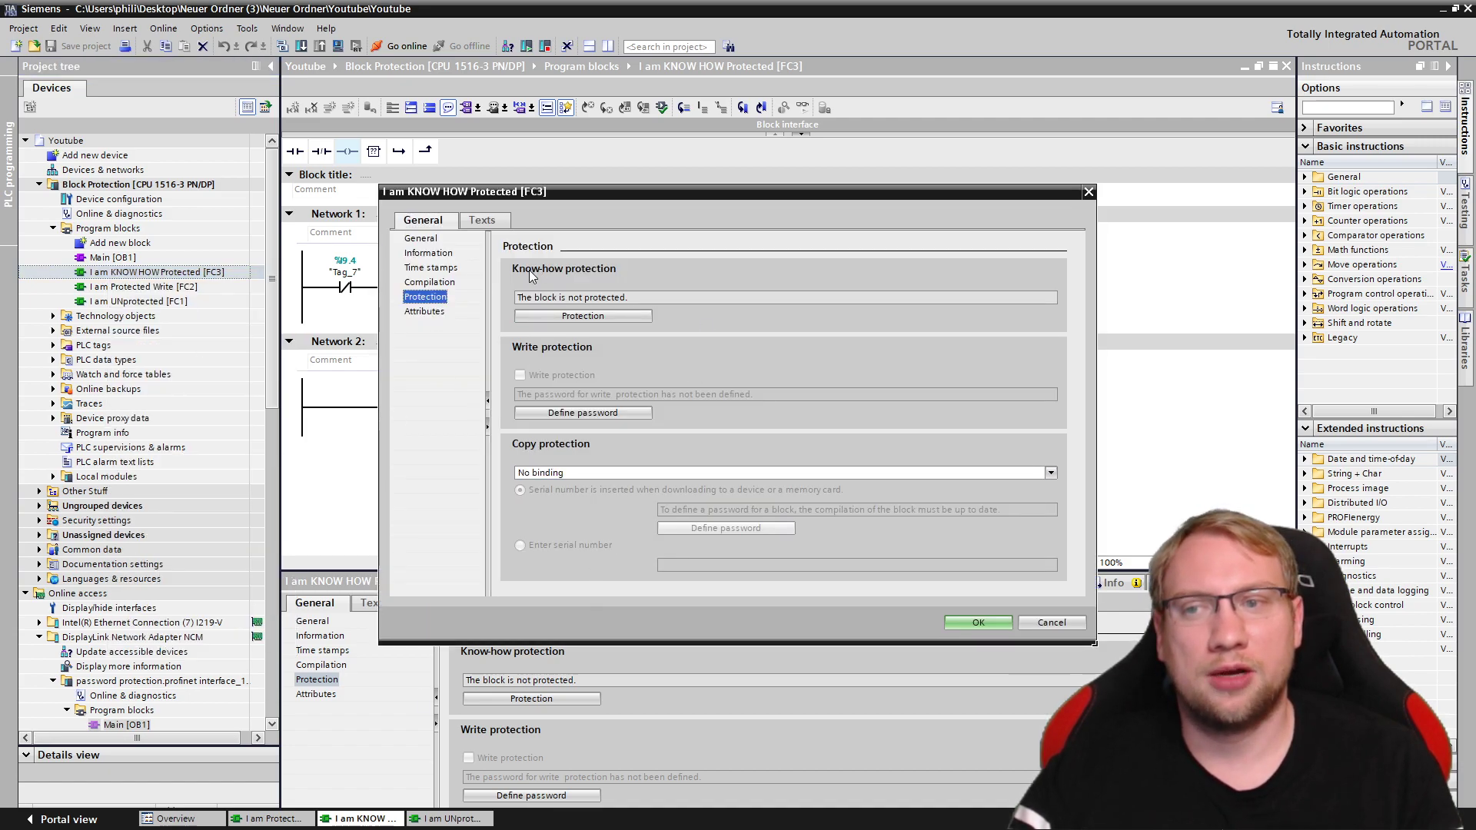
{"action": "left_click", "coordinate": [614, 318]}
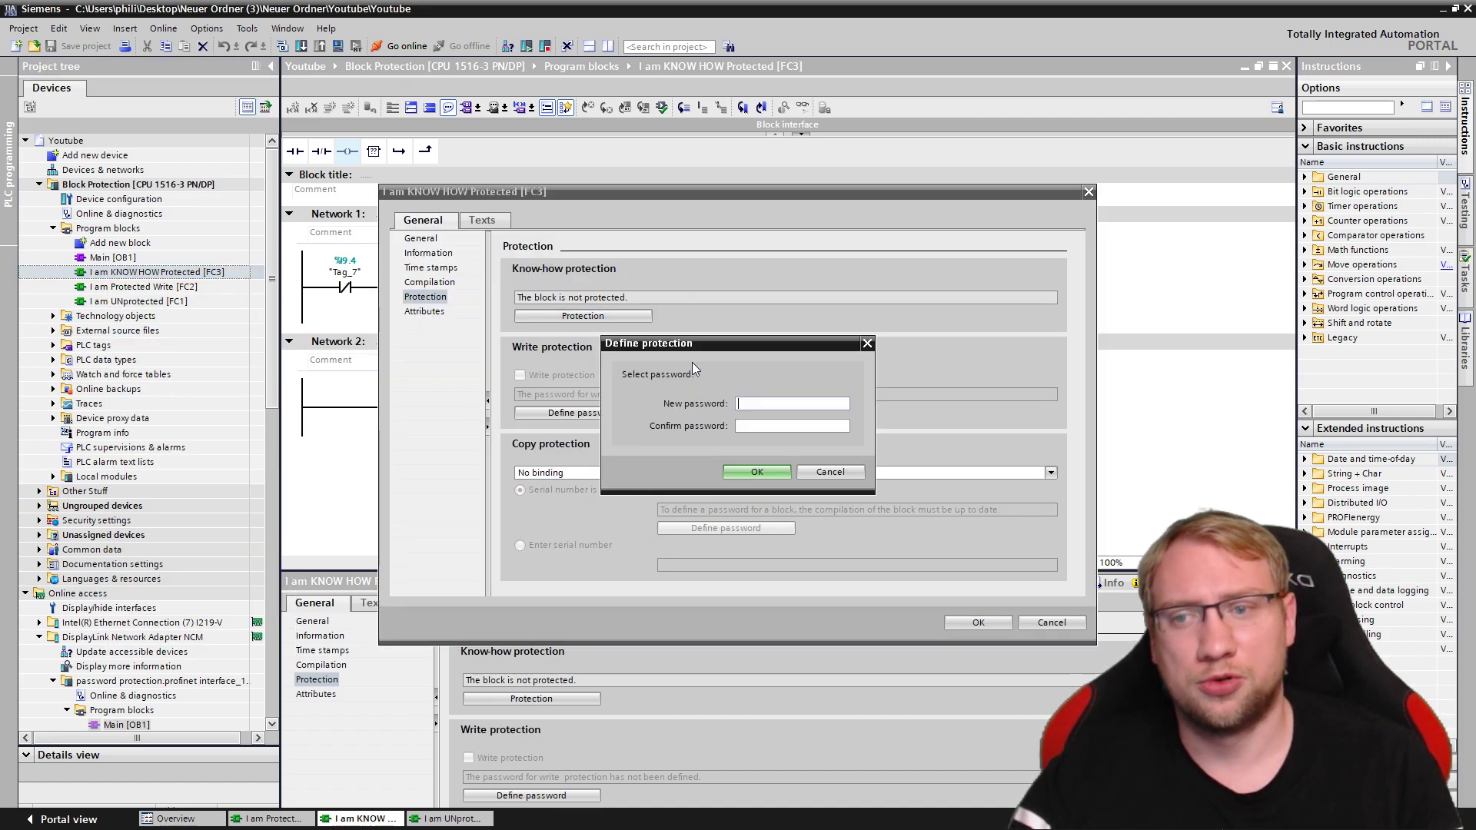
{"action": "type", "text": "*********"}
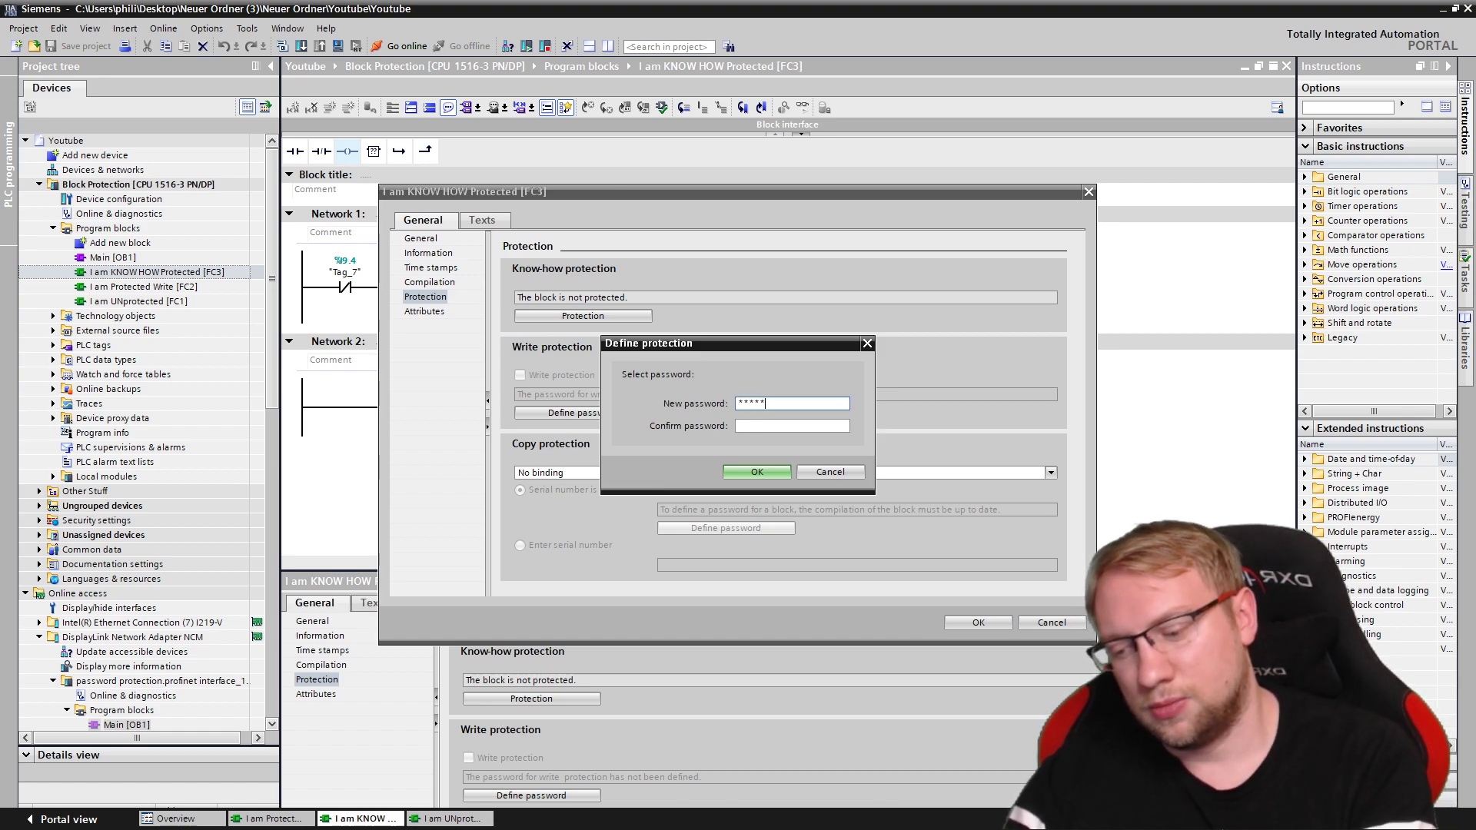
{"action": "key", "text": "Tab"}
{"action": "type", "text": "*********"}
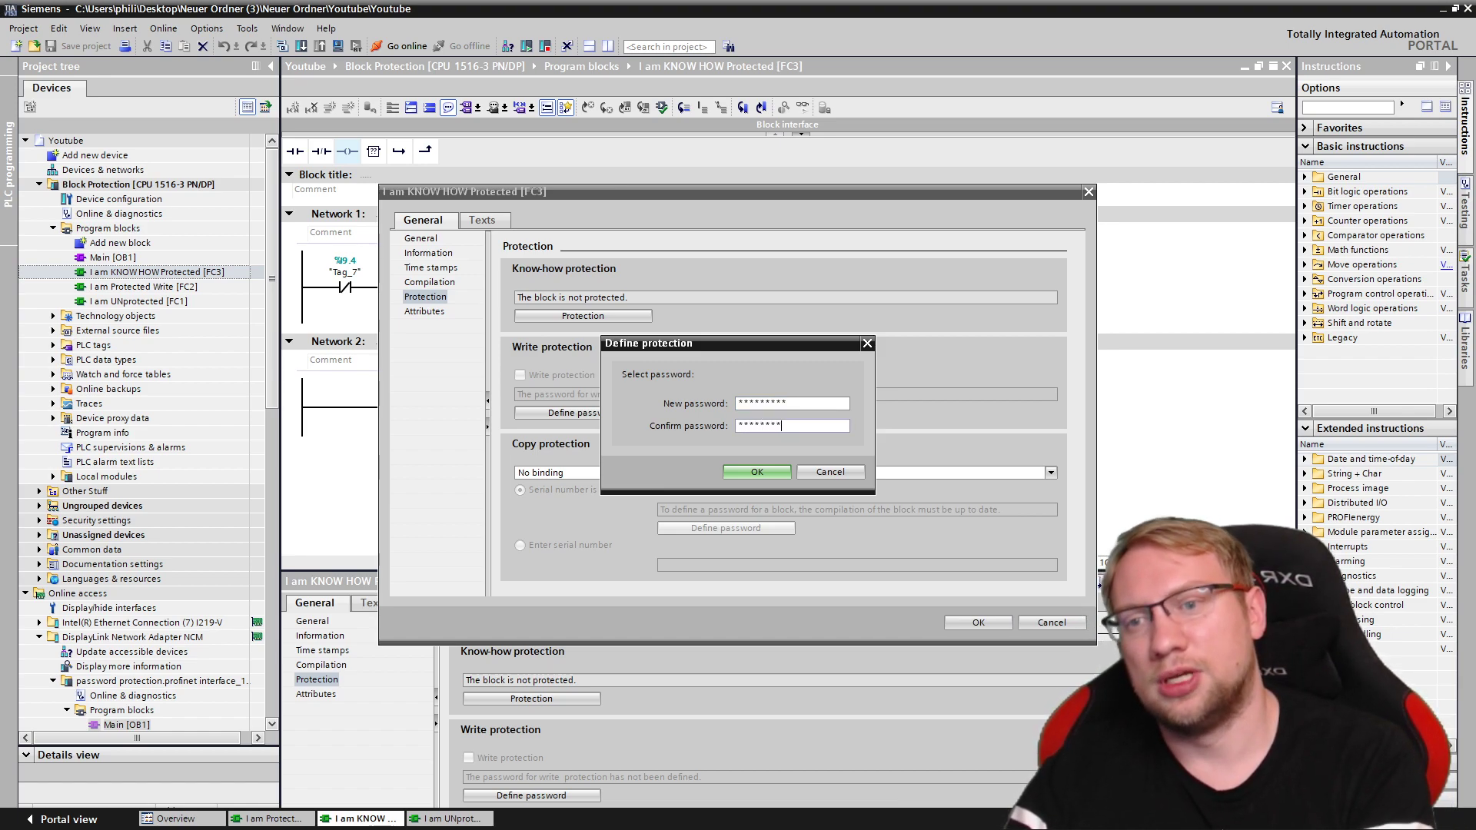
{"action": "key", "text": "Return"}
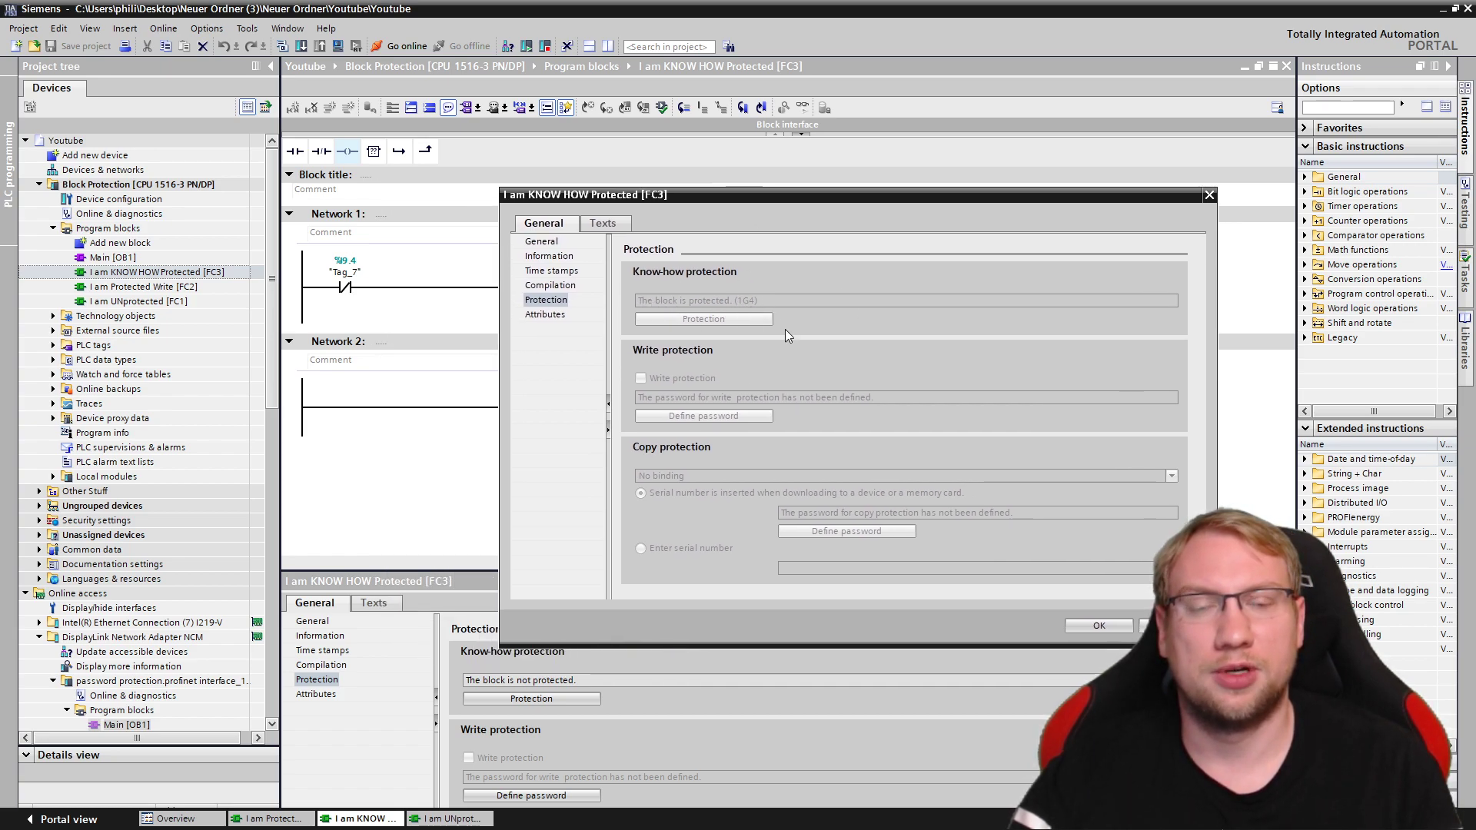
{"action": "left_click", "coordinate": [1094, 627]}
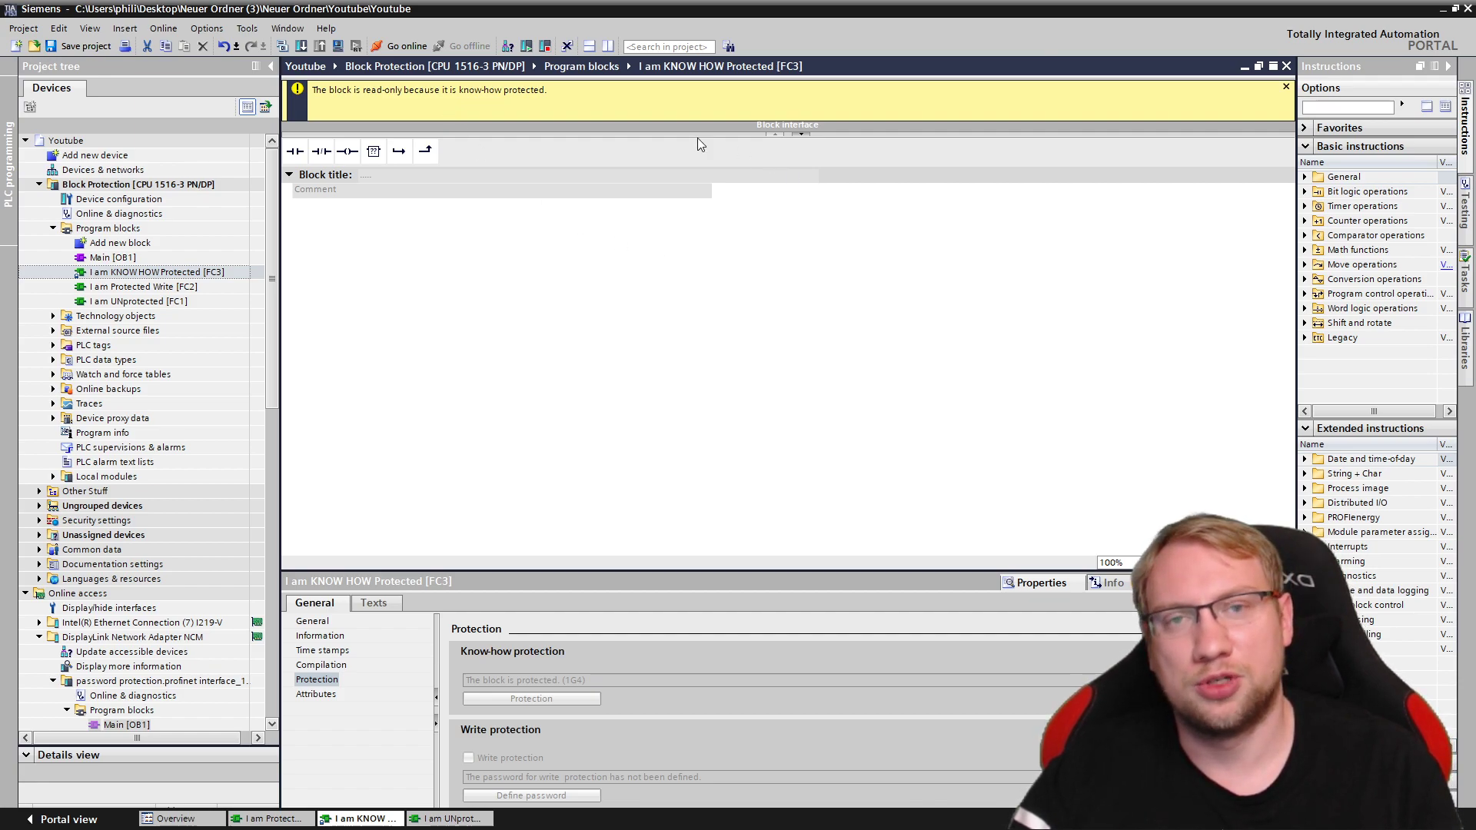
{"action": "left_click", "coordinate": [1286, 66]}
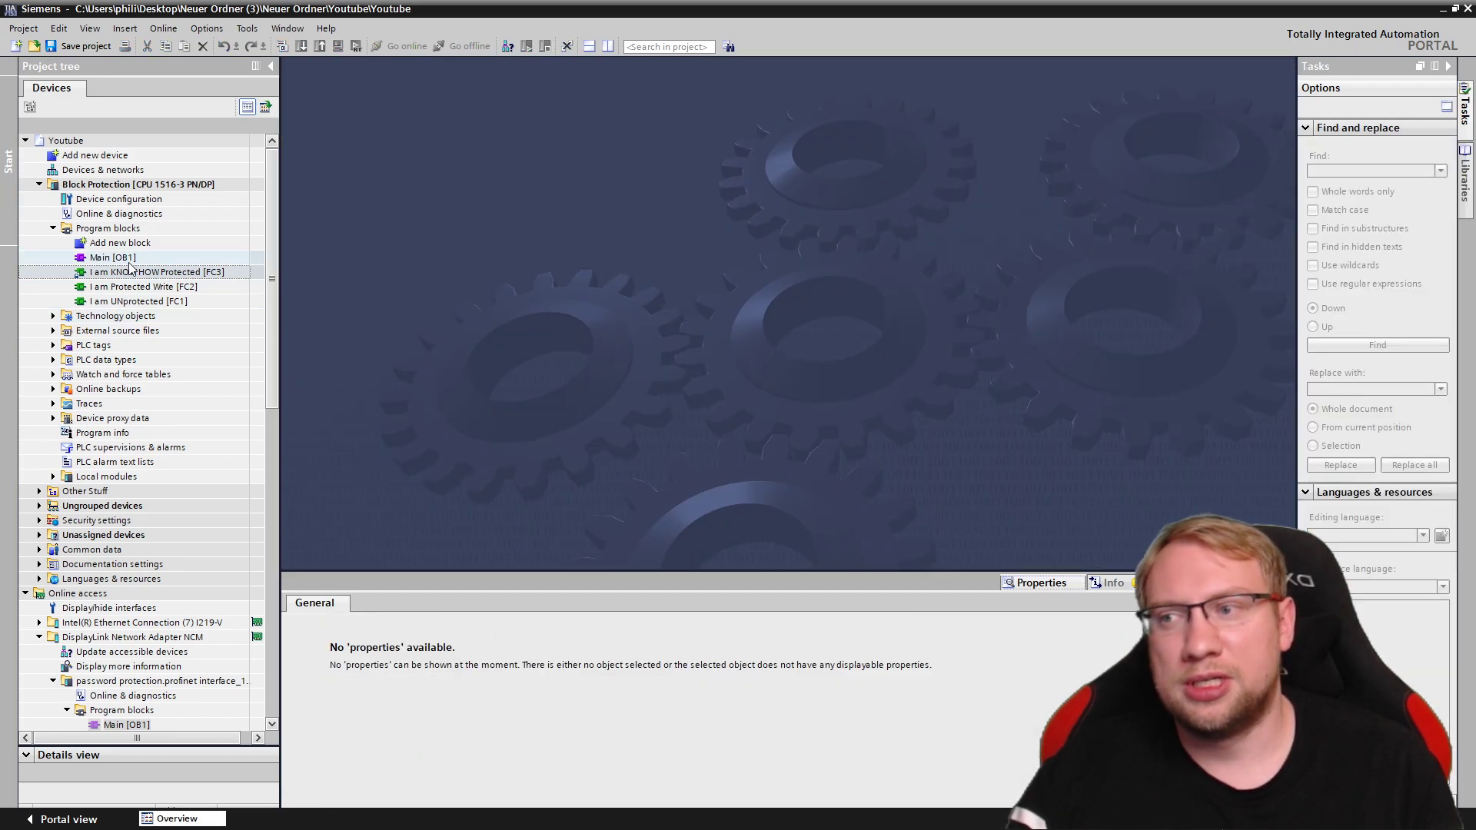
Open FC3 without its password to see the read-only view, then close it.
{"action": "double_click", "coordinate": [131, 271]}
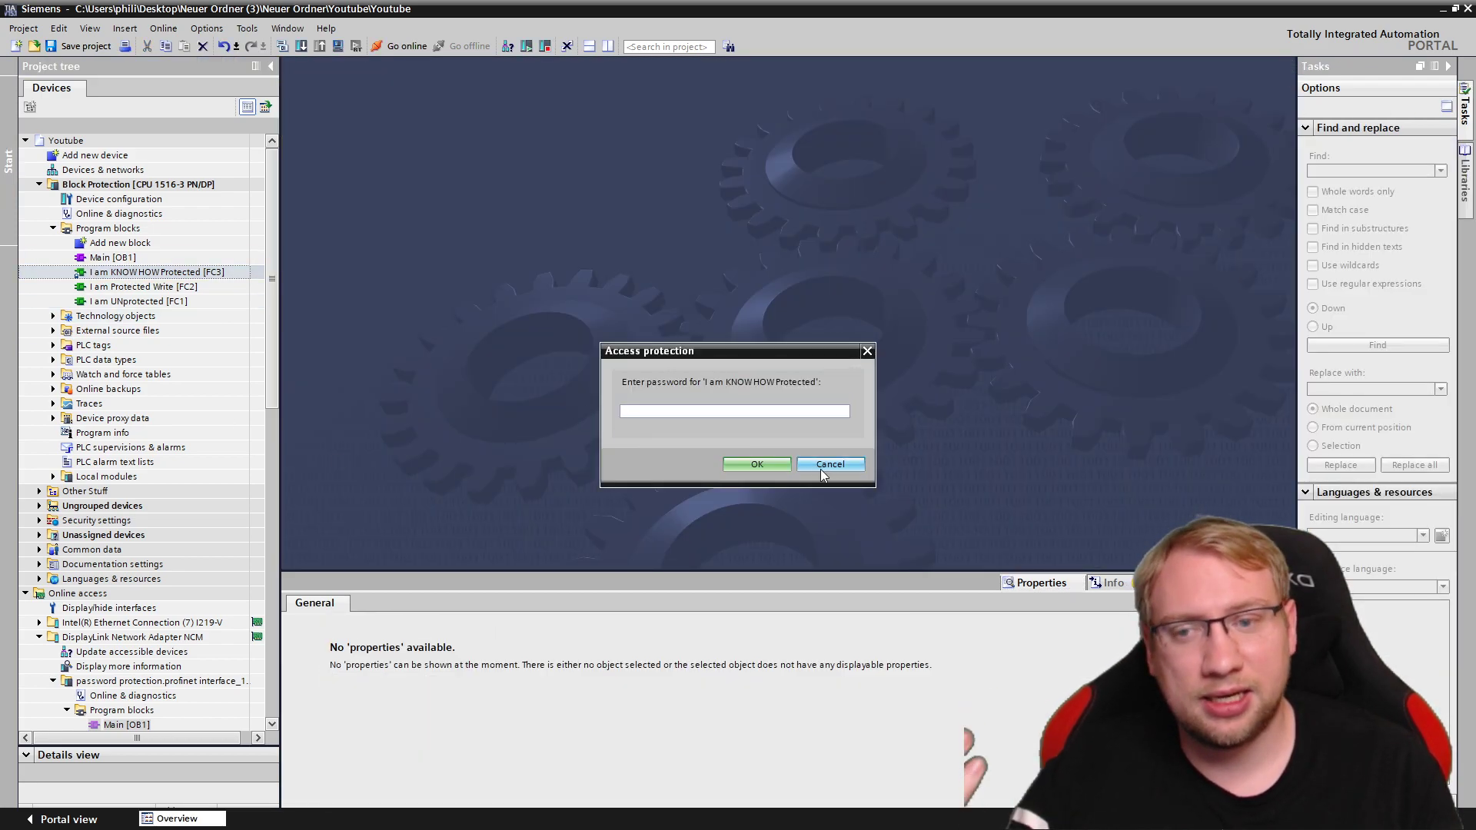
{"action": "left_click", "coordinate": [810, 464]}
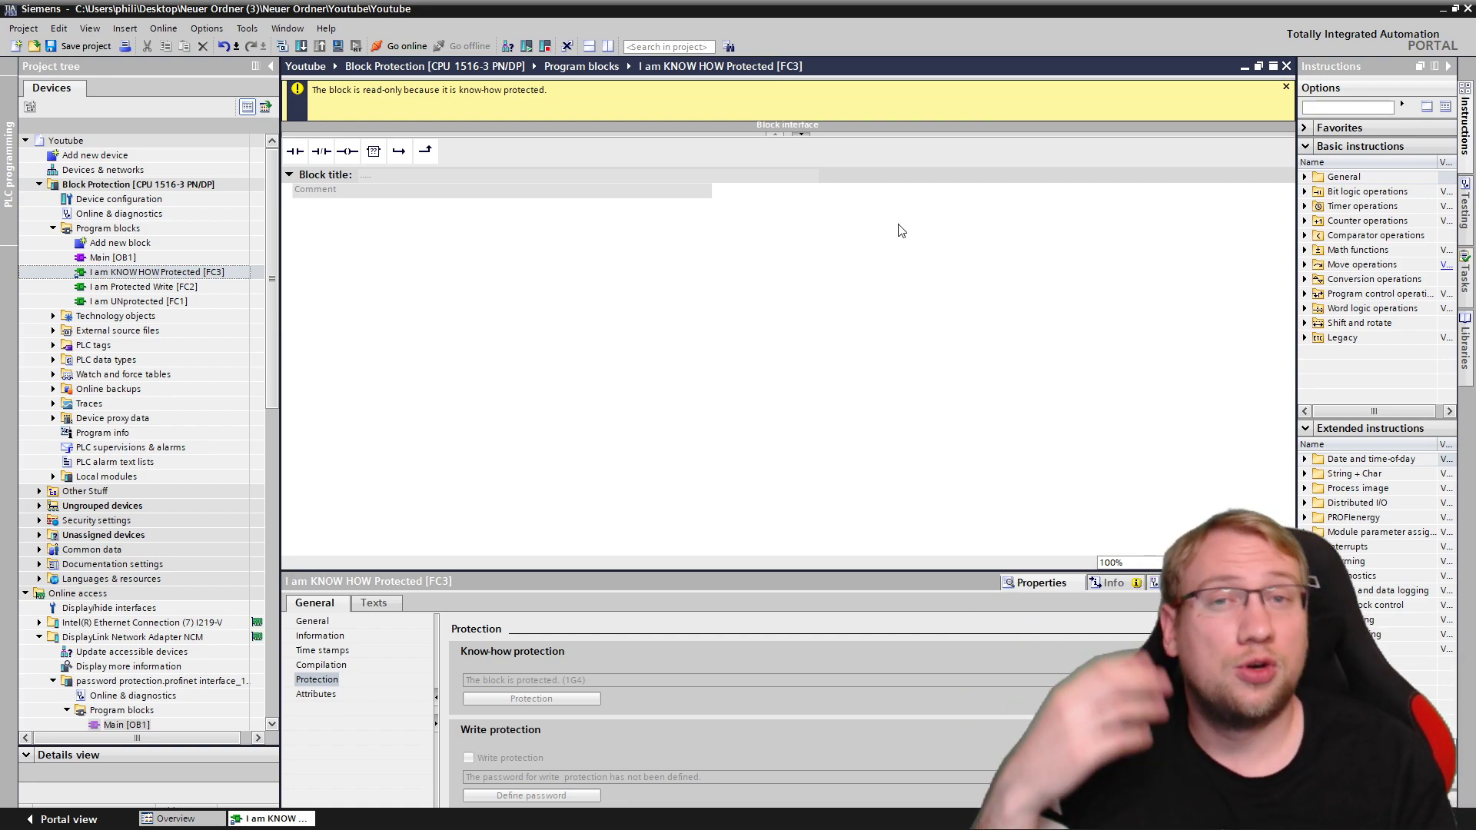
{"action": "left_click", "coordinate": [1286, 67]}
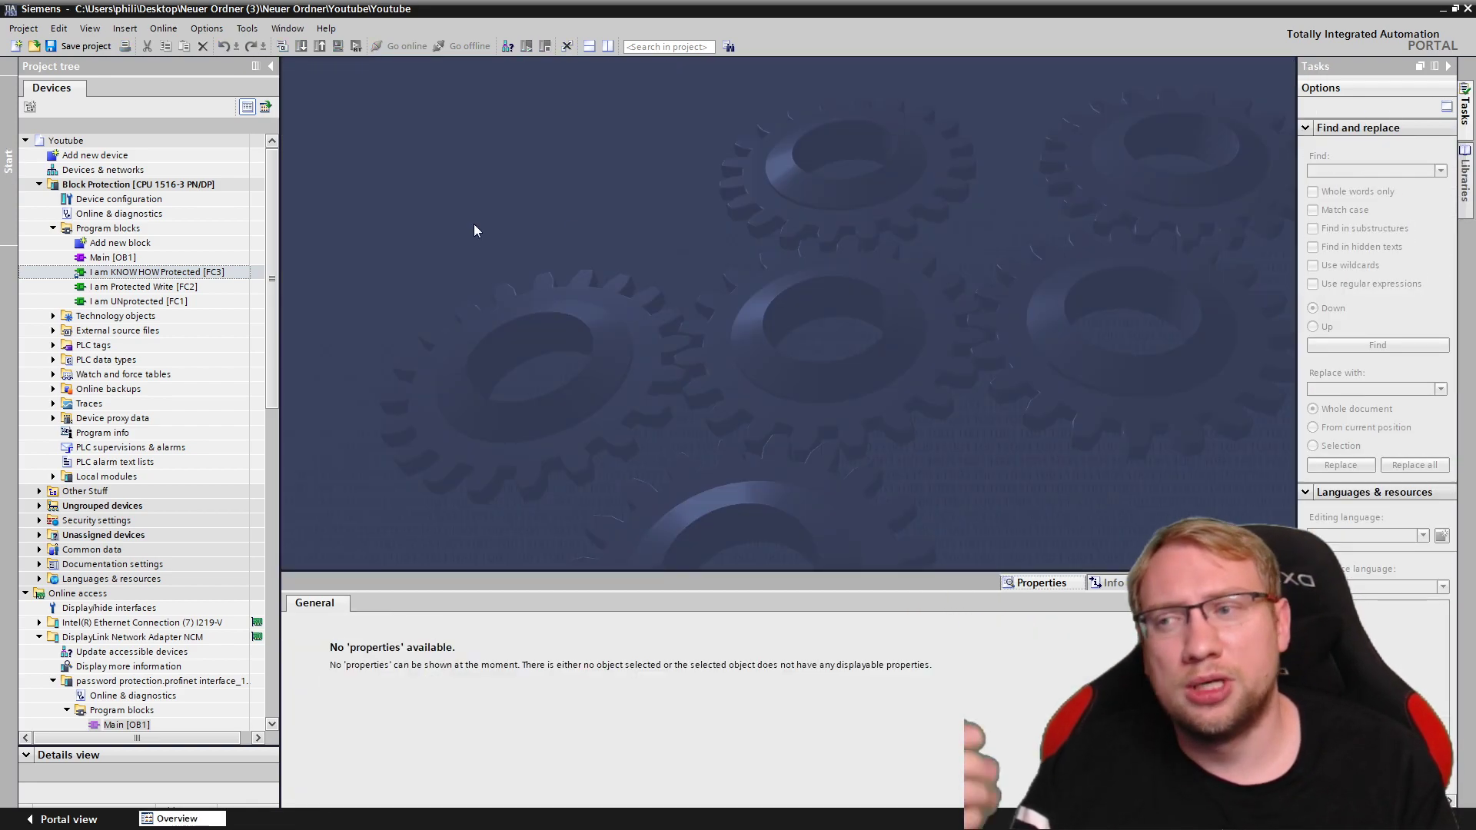
Reopen FC3 with its password, insert and delete a test contact, then open FC1.
{"action": "double_click", "coordinate": [124, 272]}
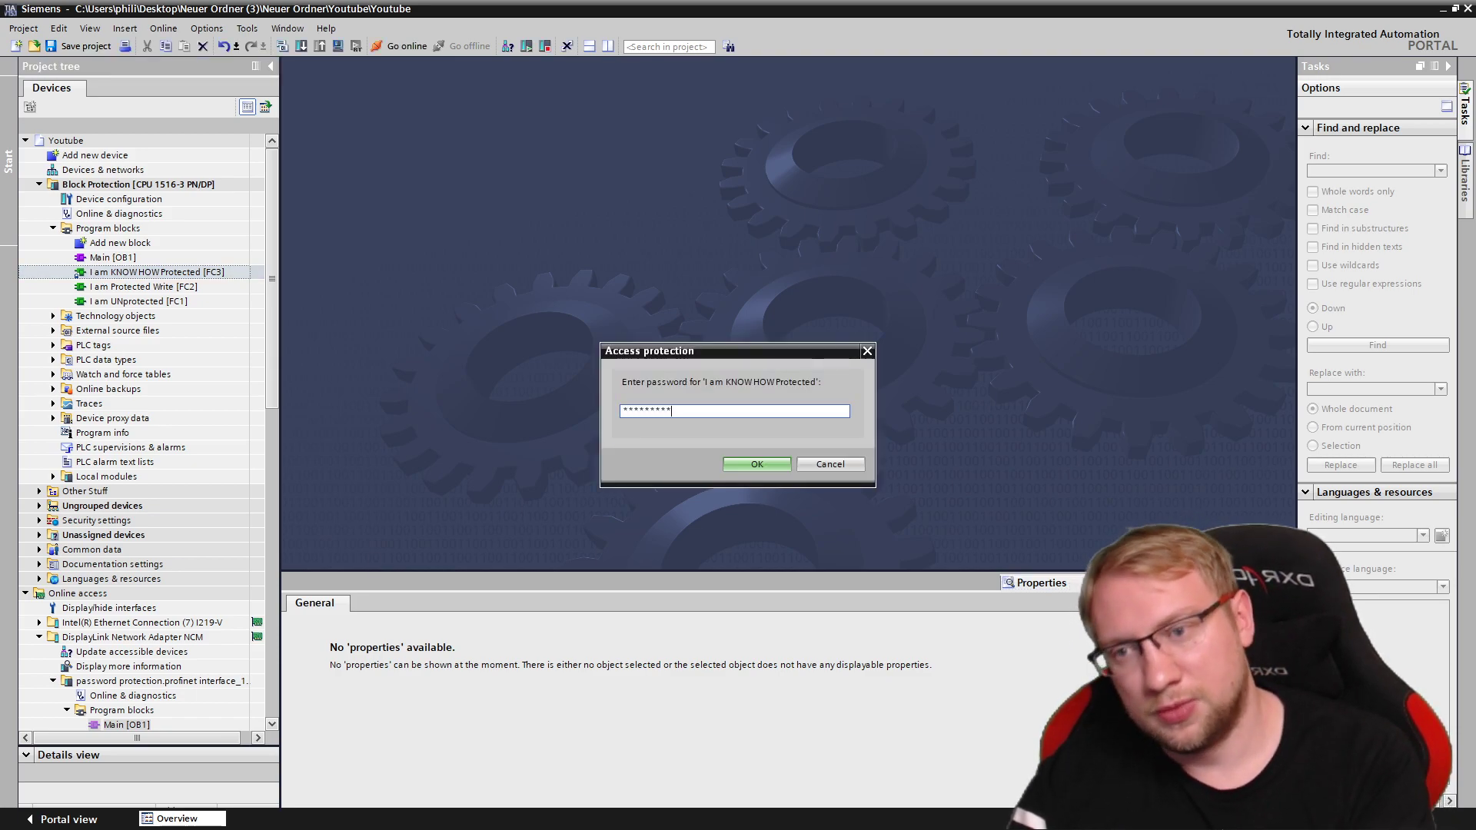
{"action": "key", "text": "Return"}
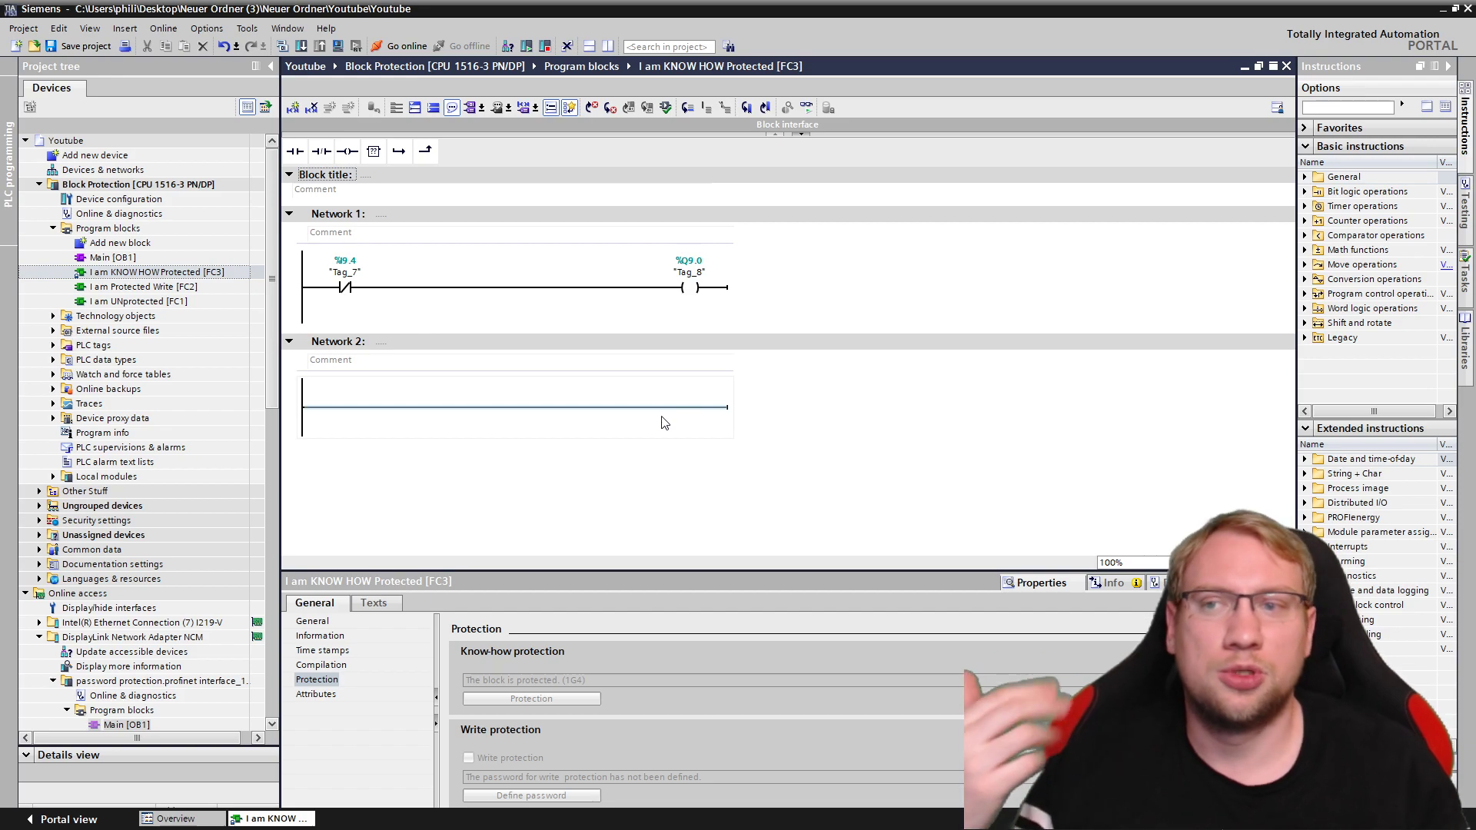
{"action": "left_click", "coordinate": [560, 297]}
{"action": "left_click", "coordinate": [321, 151]}
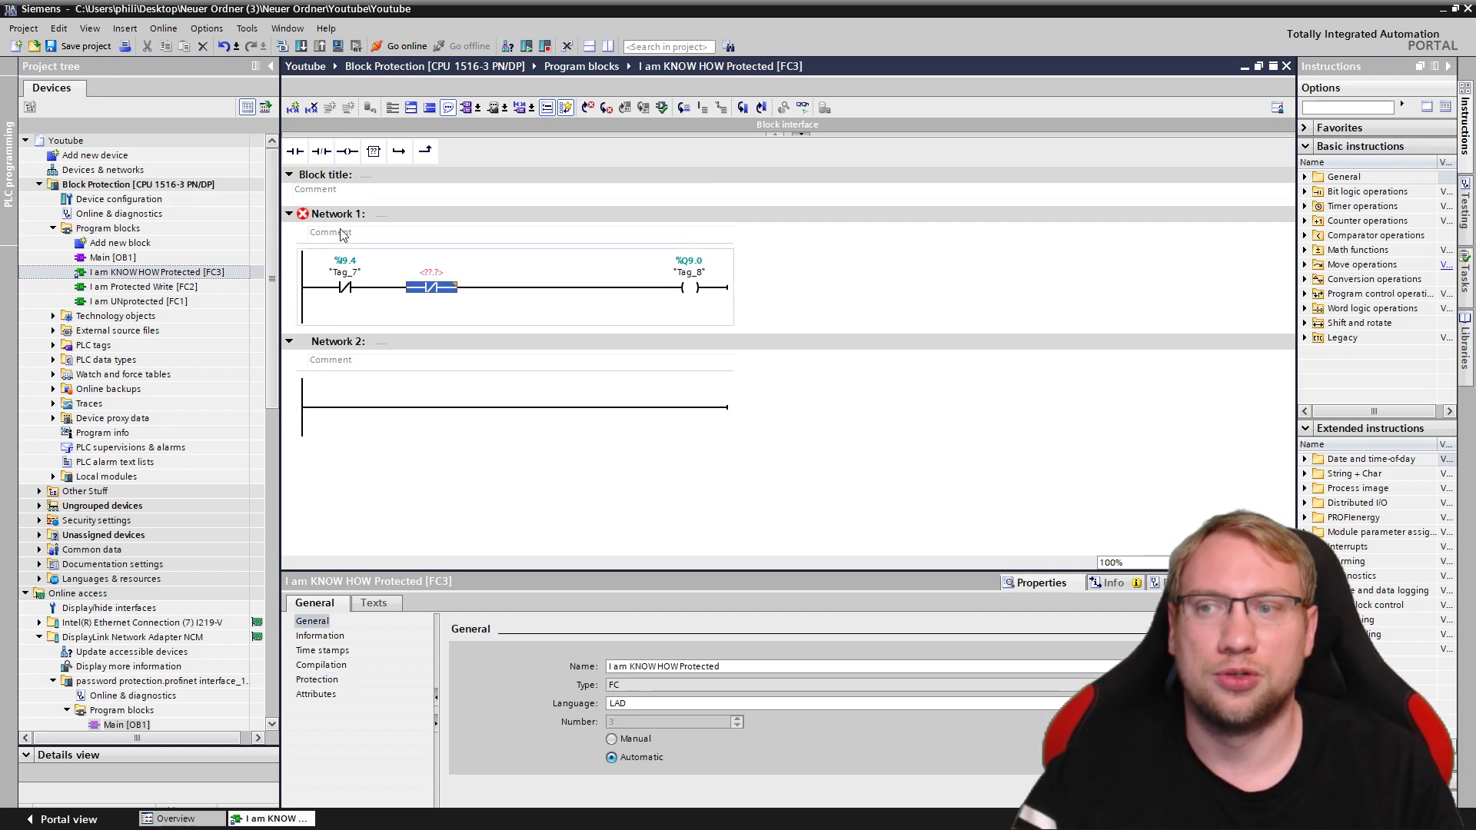
{"action": "key", "text": "Delete"}
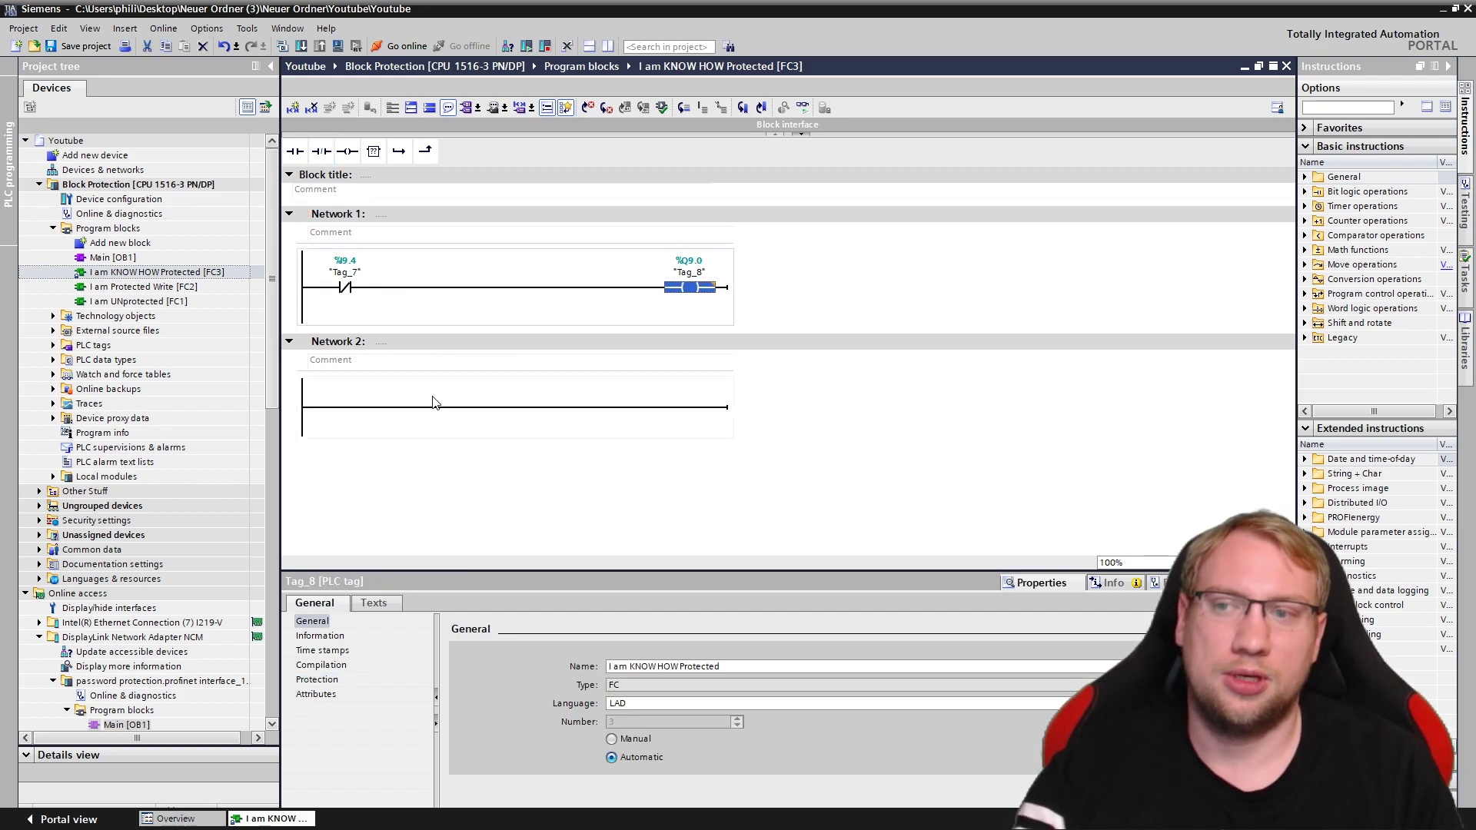
{"action": "left_click", "coordinate": [432, 406]}
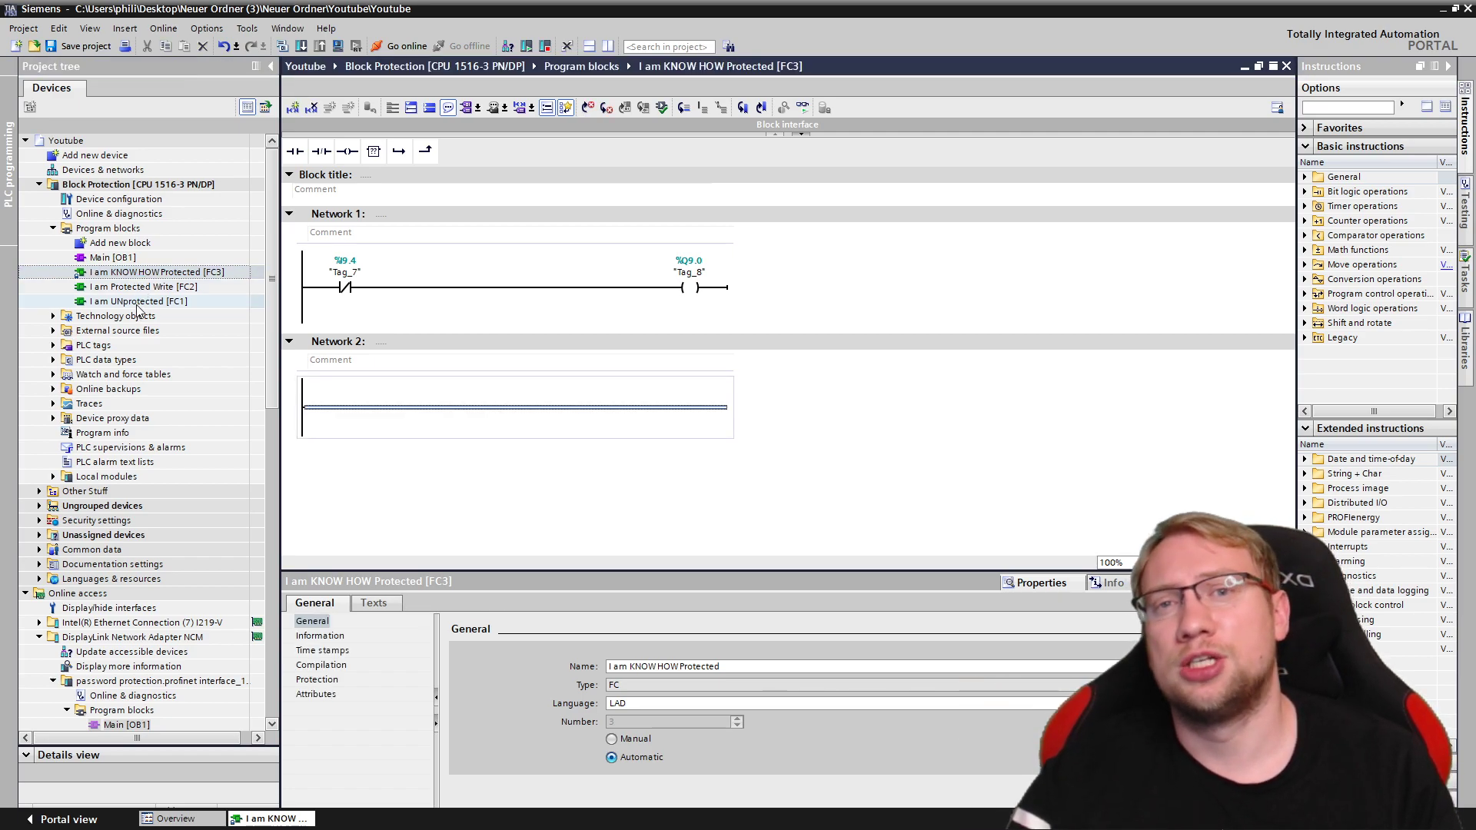
{"action": "double_click", "coordinate": [137, 303]}
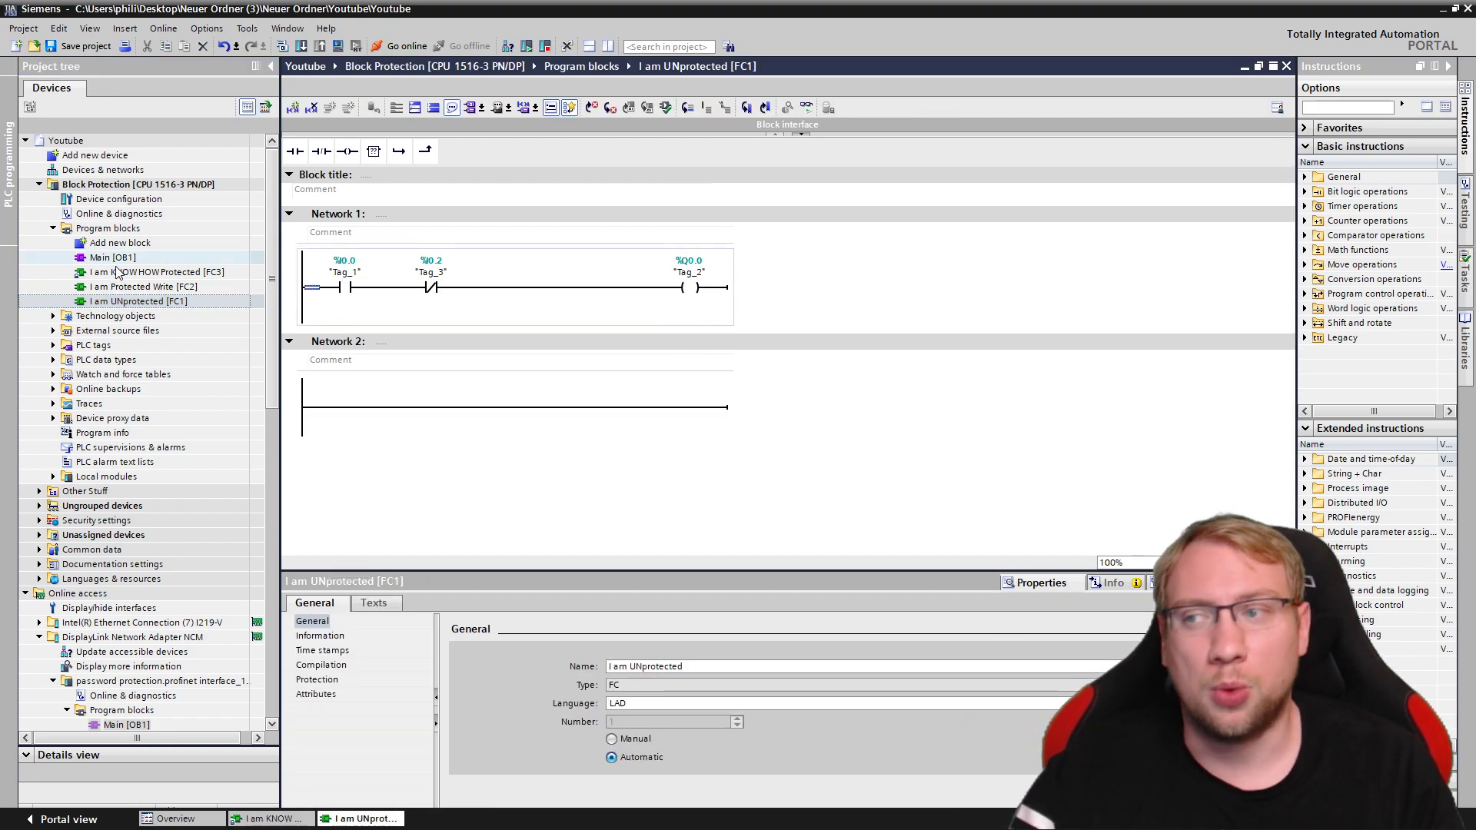
Open FC2, check its Protection properties, and try selecting the Tag_5 contact.
{"action": "double_click", "coordinate": [120, 288]}
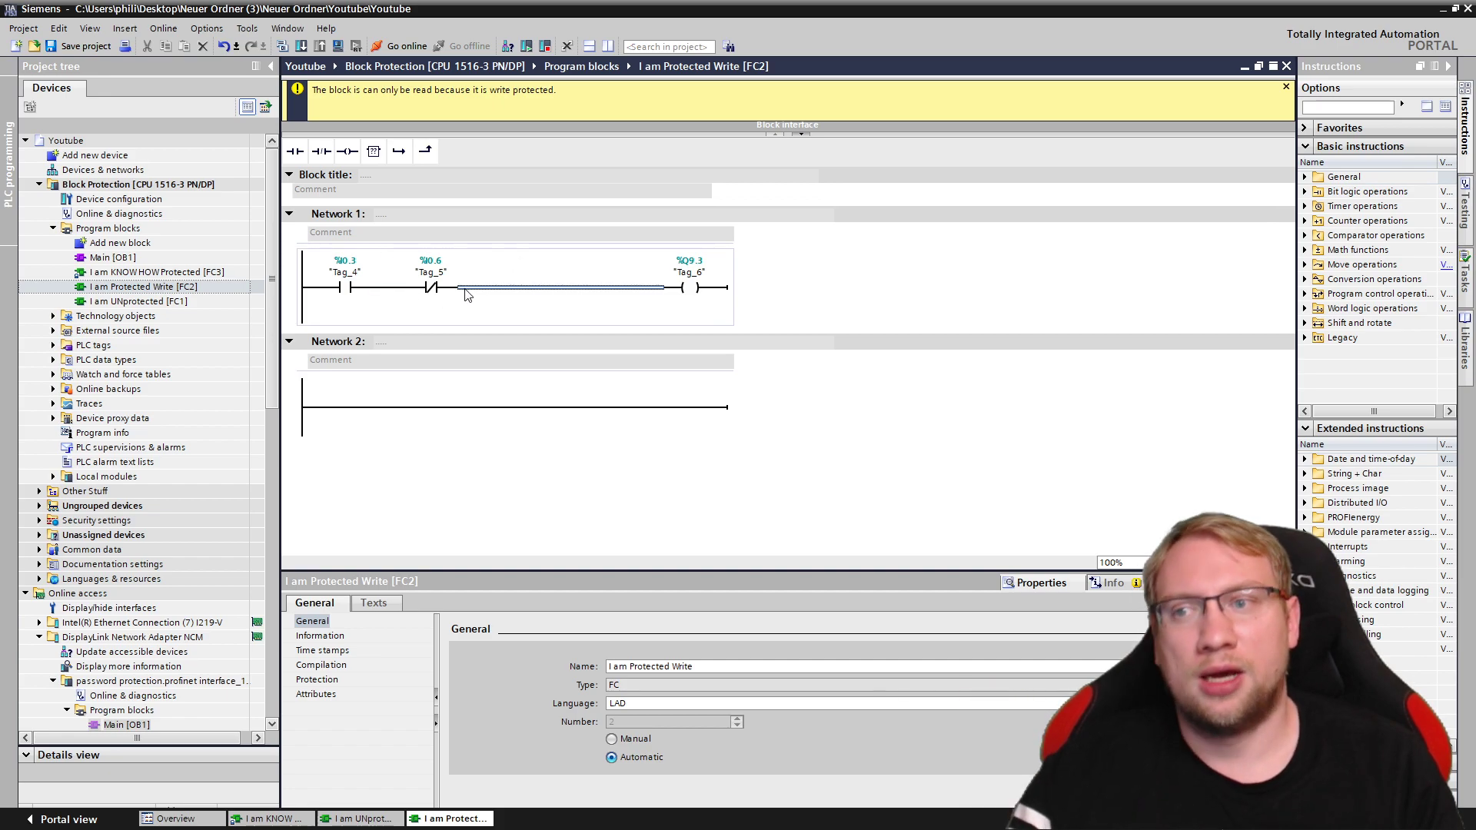
{"action": "right_click", "coordinate": [146, 290]}
{"action": "left_click", "coordinate": [198, 624]}
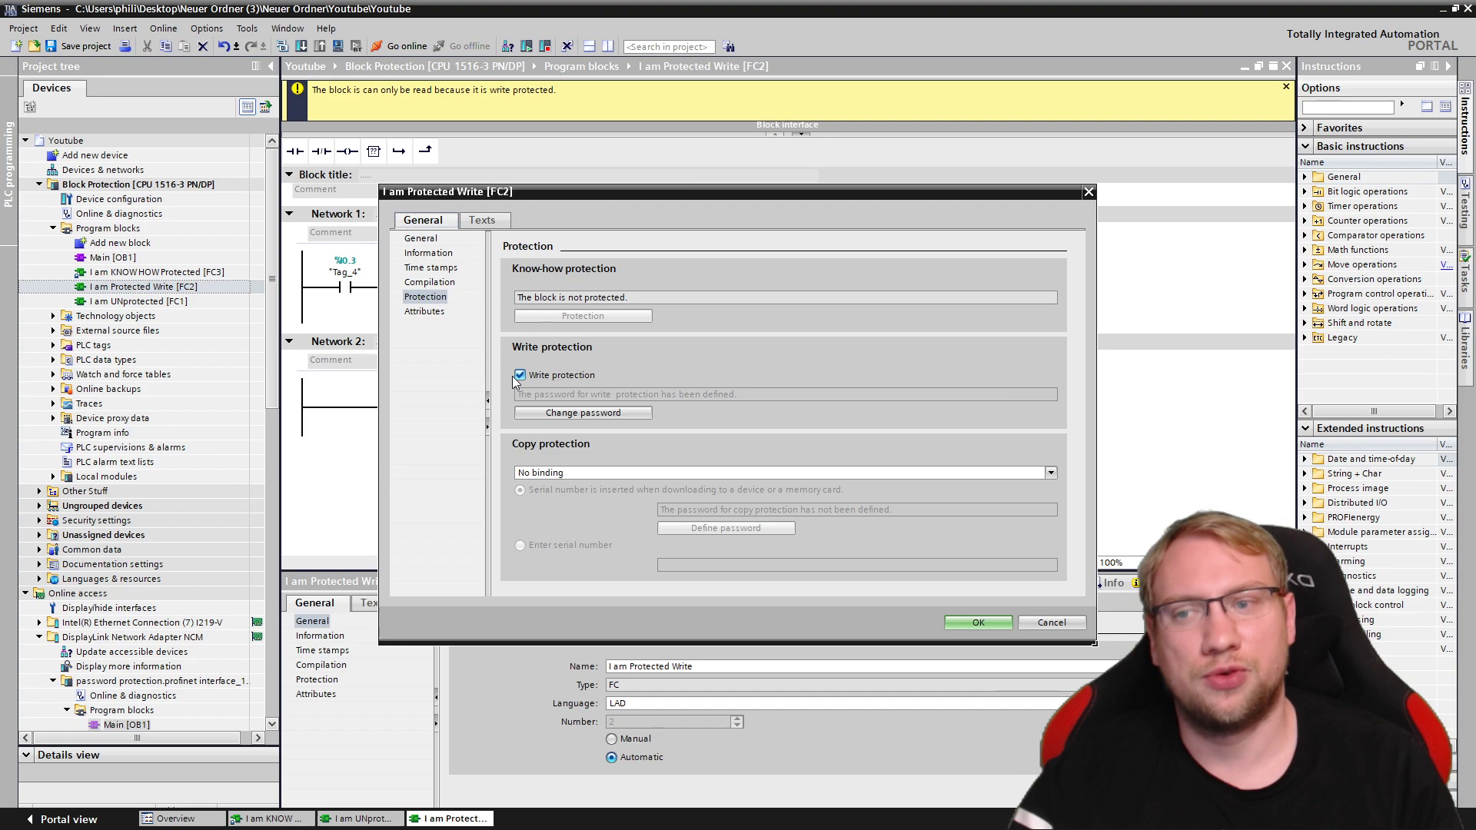
{"action": "left_click", "coordinate": [1053, 622]}
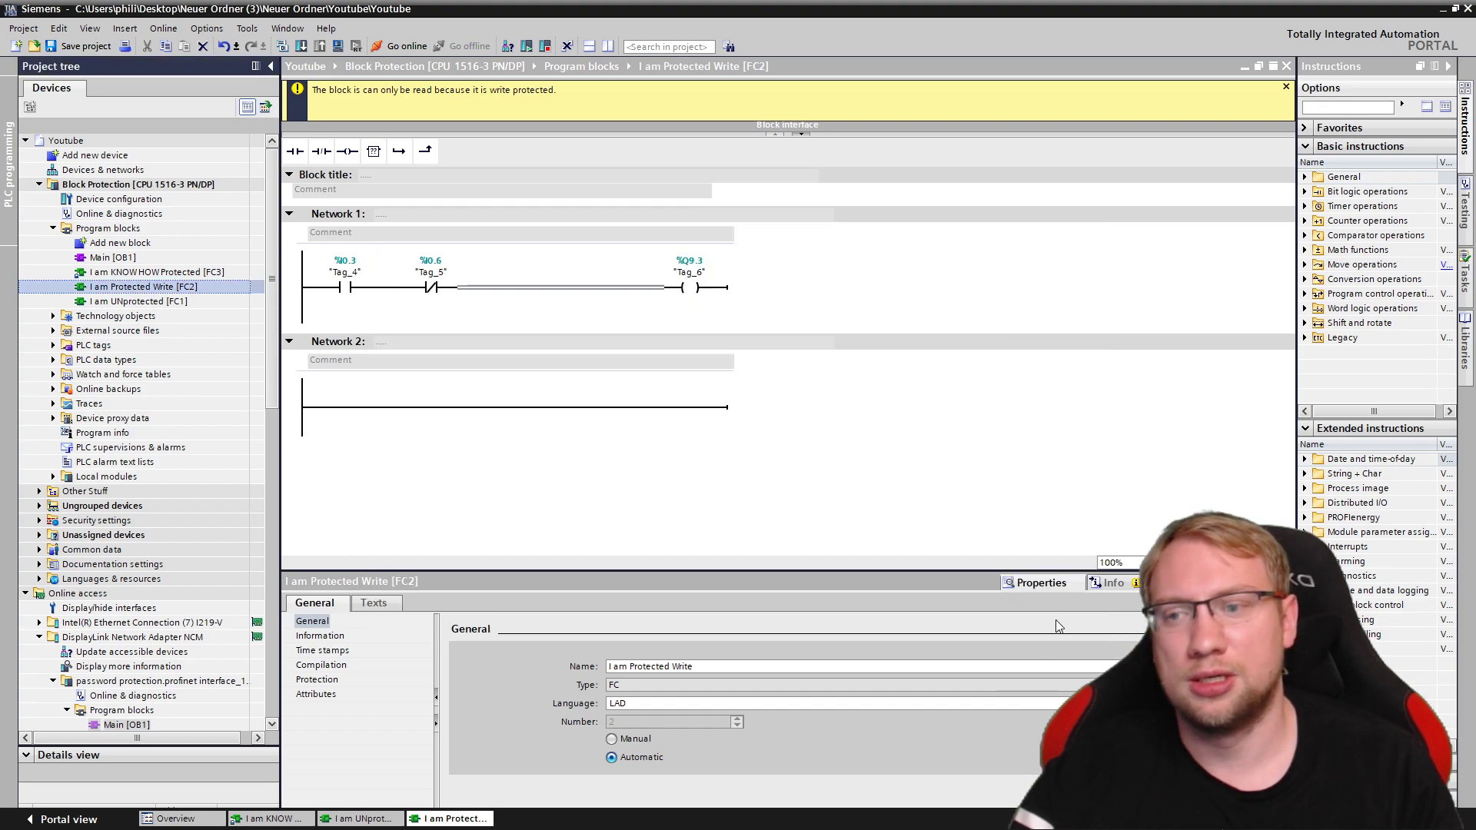
{"action": "left_click", "coordinate": [507, 317]}
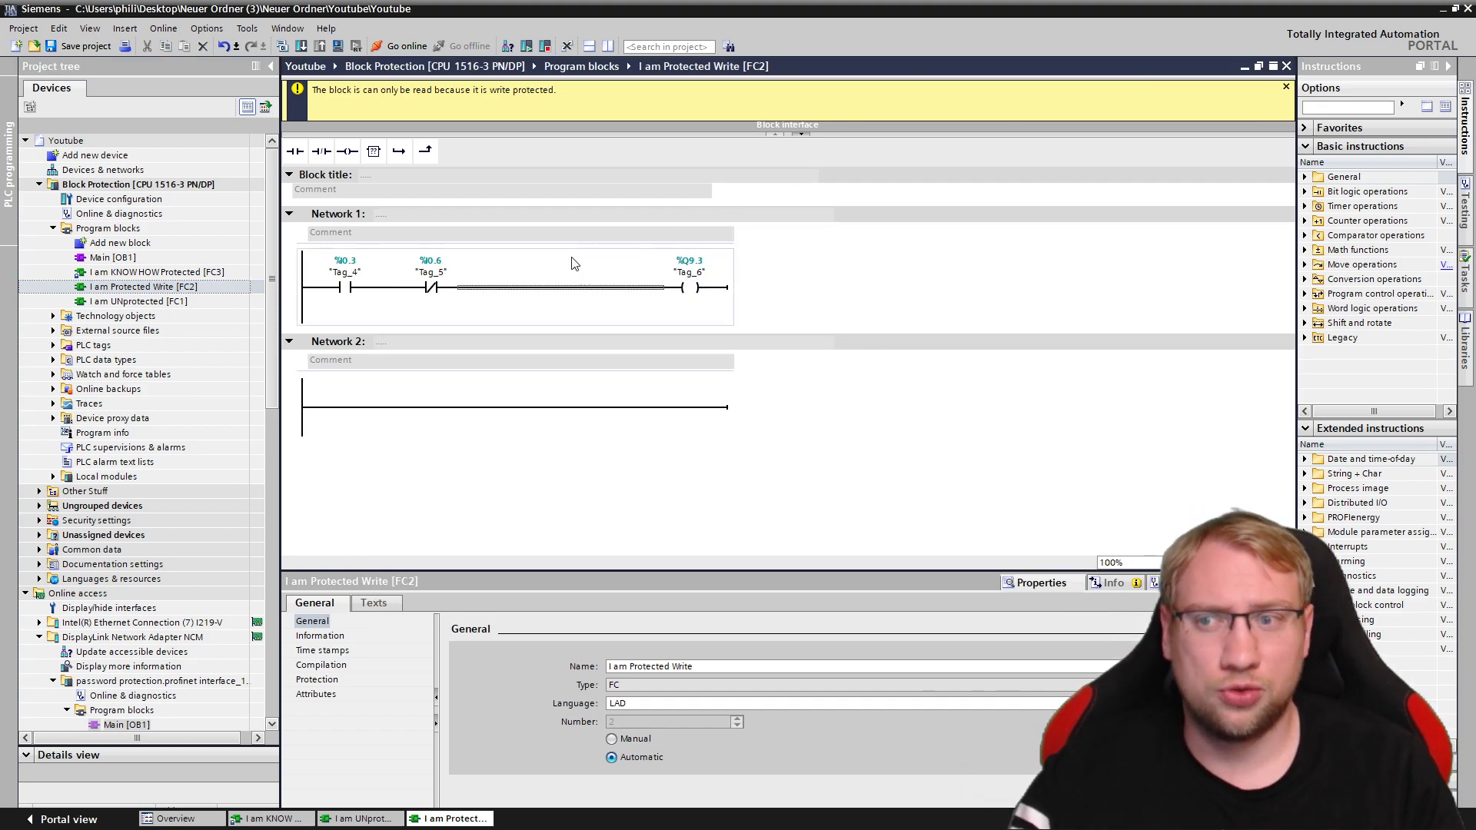
{"action": "left_click", "coordinate": [431, 288]}
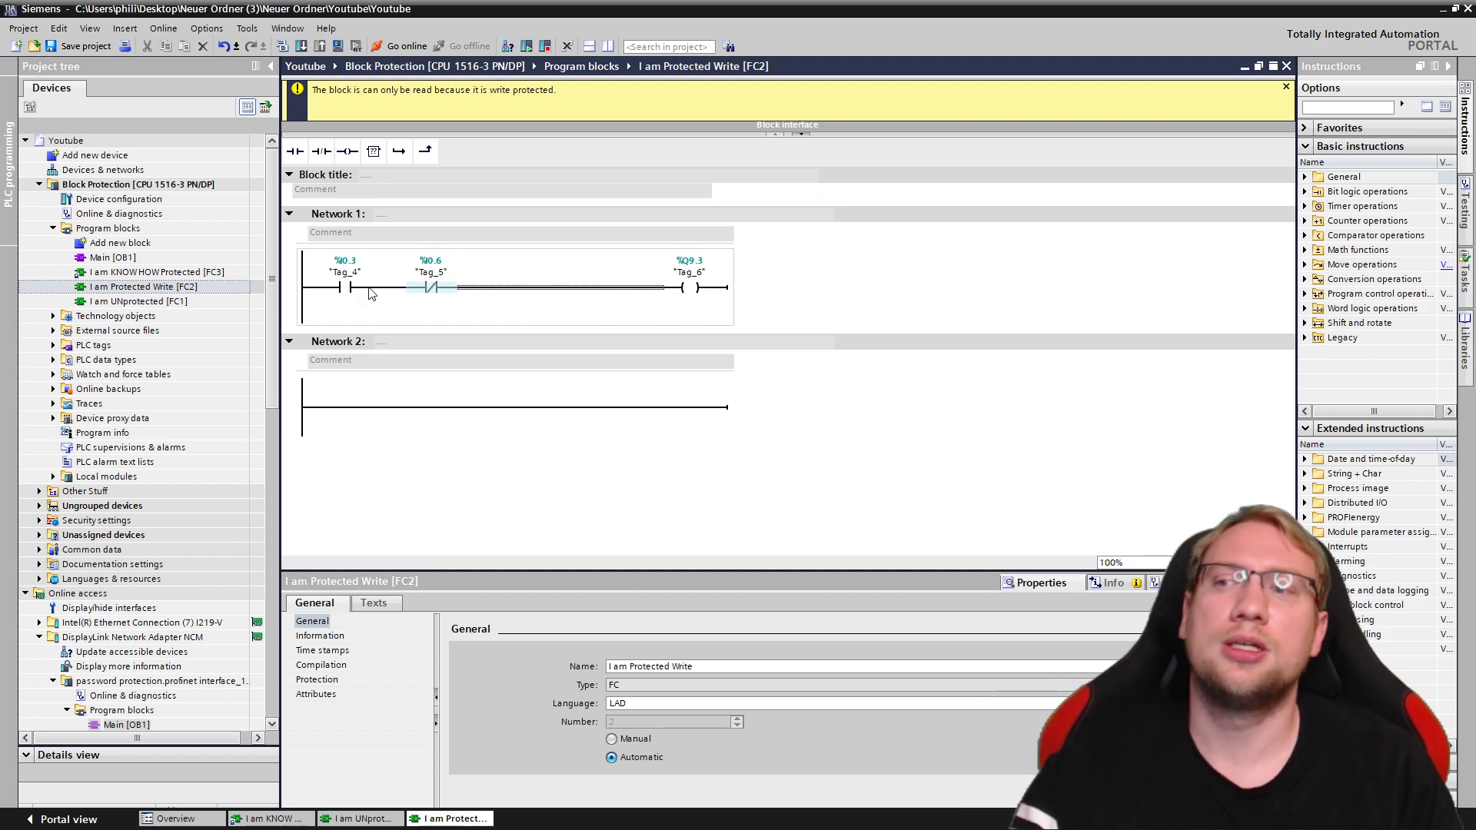
Open FC3 for comparison, then close the FC3 and FC2 editors.
{"action": "double_click", "coordinate": [158, 274]}
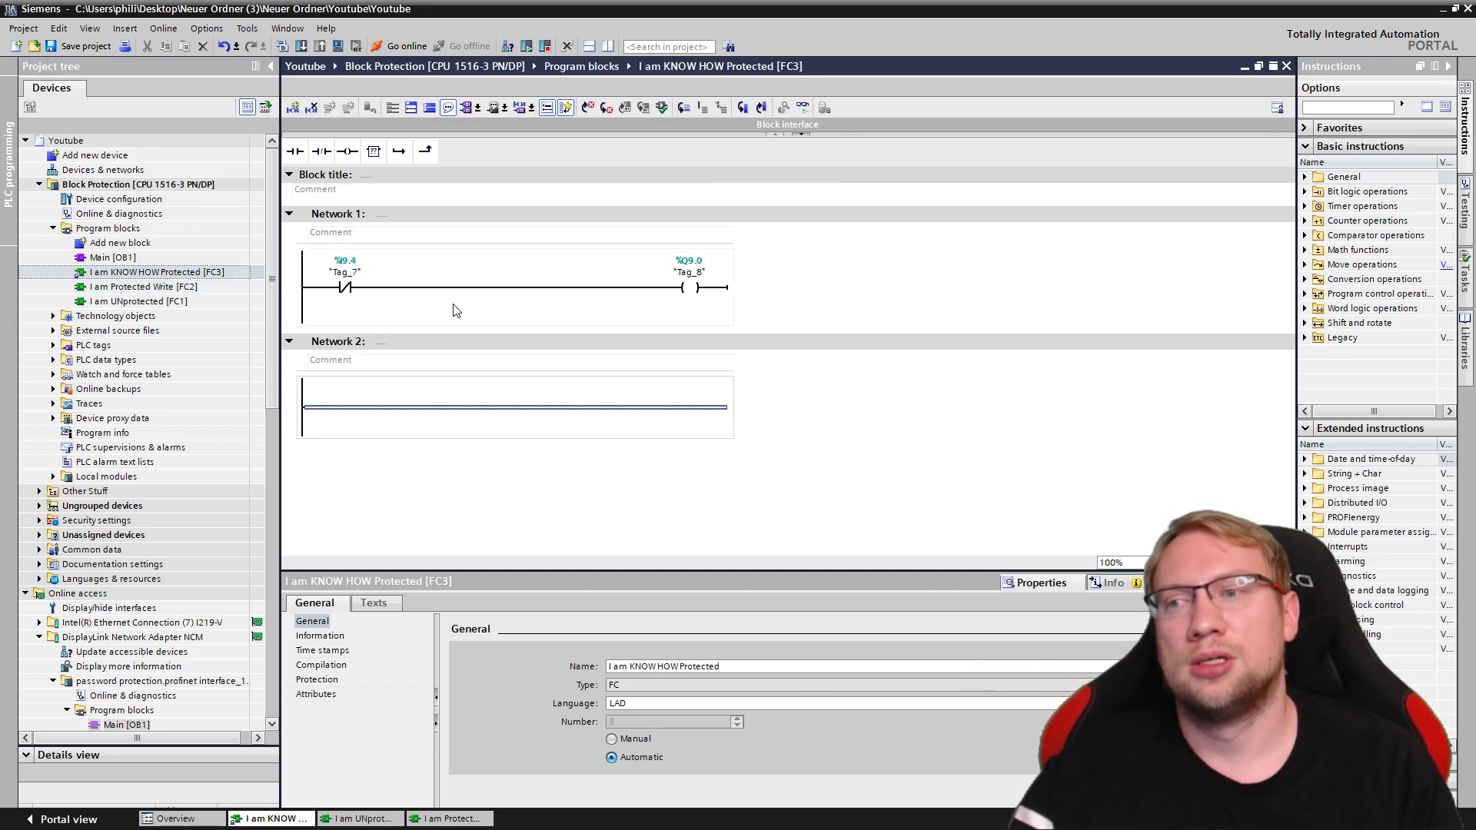
{"action": "left_click", "coordinate": [1287, 66]}
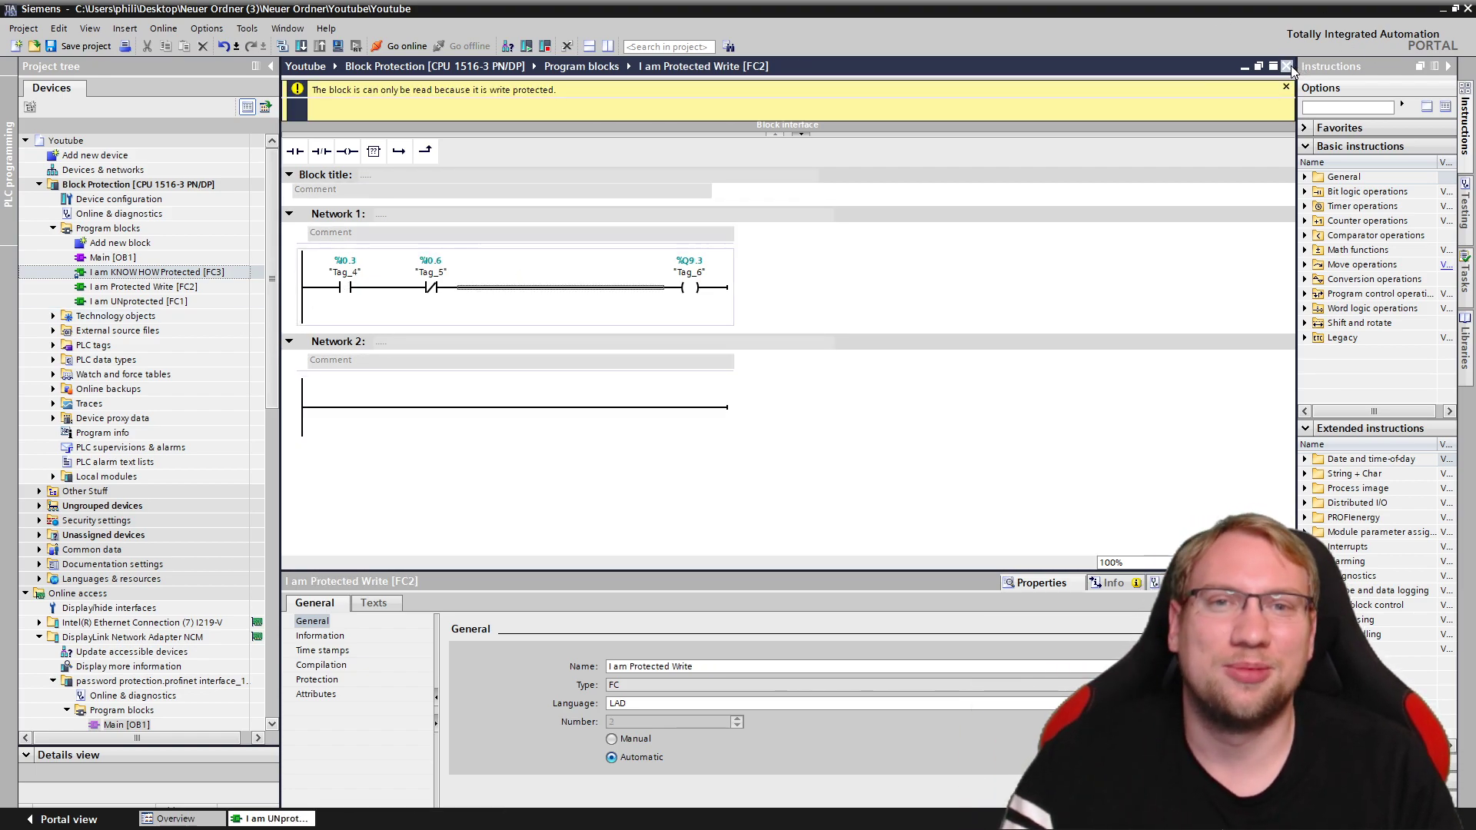
{"action": "left_click", "coordinate": [1288, 66]}
{"action": "right_click", "coordinate": [181, 273]}
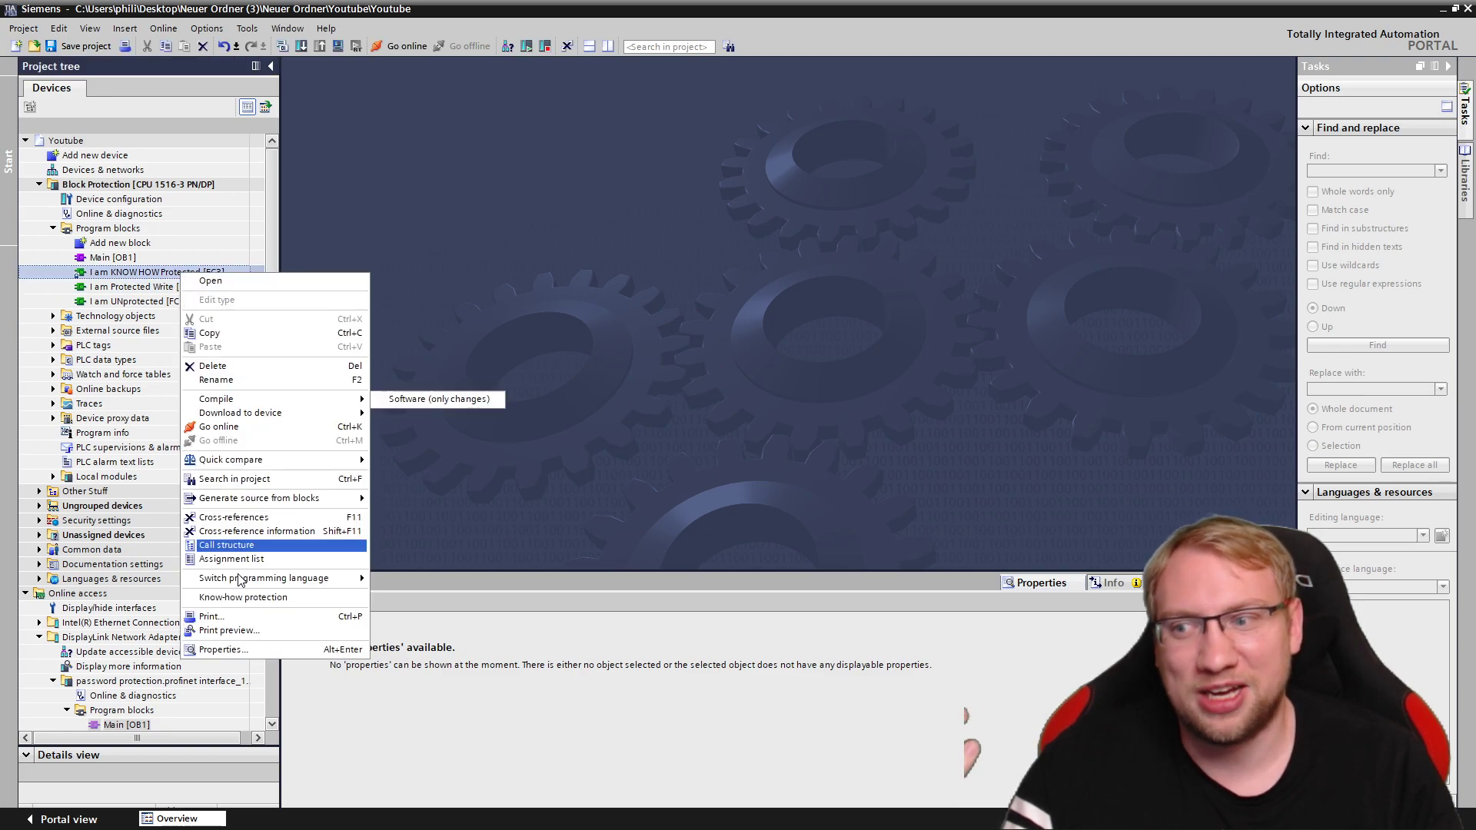
Remove FC3's existing know-how protection using its old password.
{"action": "left_click", "coordinate": [223, 651]}
{"action": "left_click", "coordinate": [596, 315]}
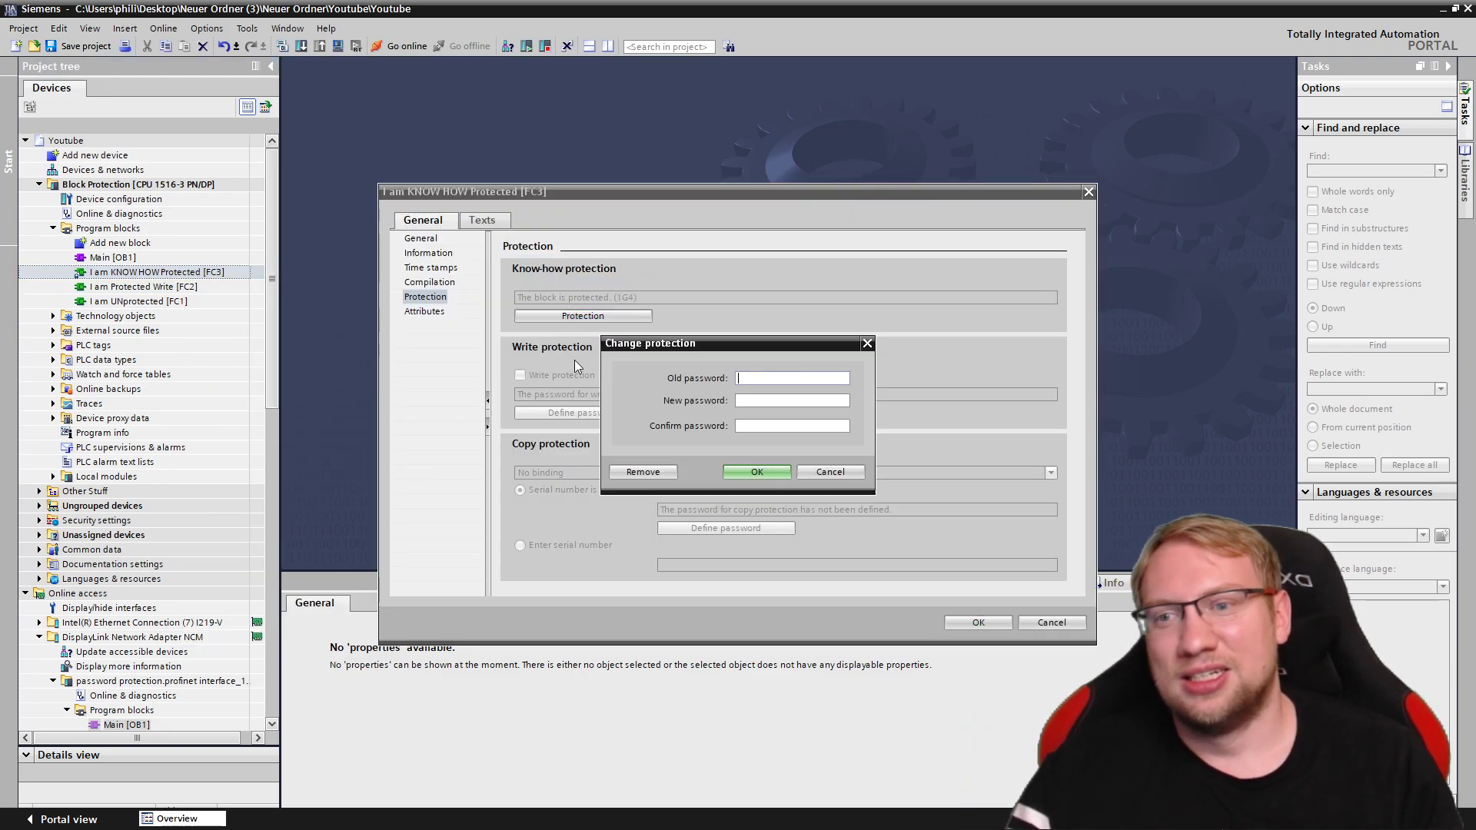
{"action": "type", "text": "********"}
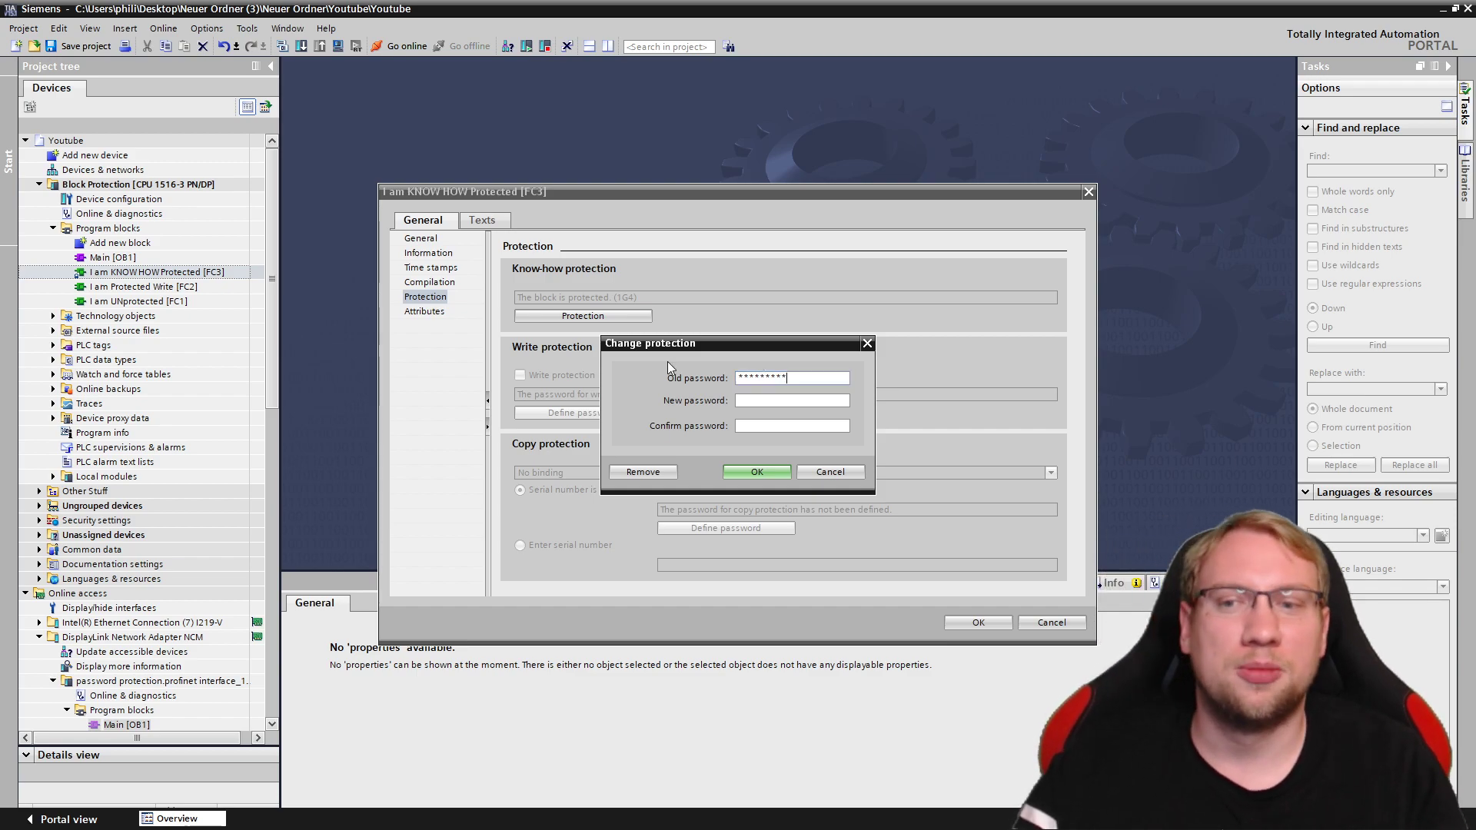
{"action": "left_click", "coordinate": [638, 471]}
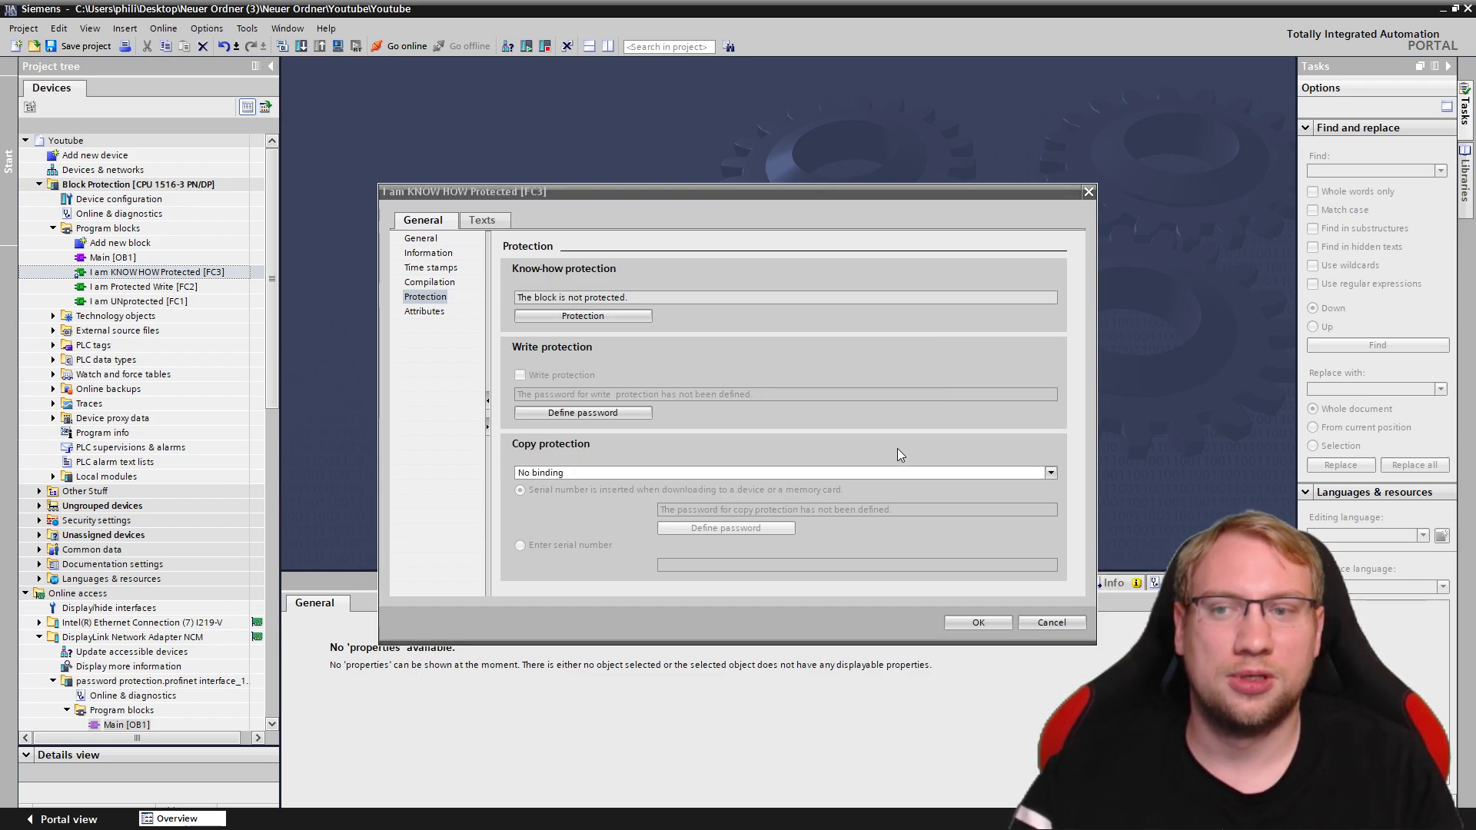
Set and confirm a new know-how protection password for FC3 and close its properties.
{"action": "left_click", "coordinate": [621, 316]}
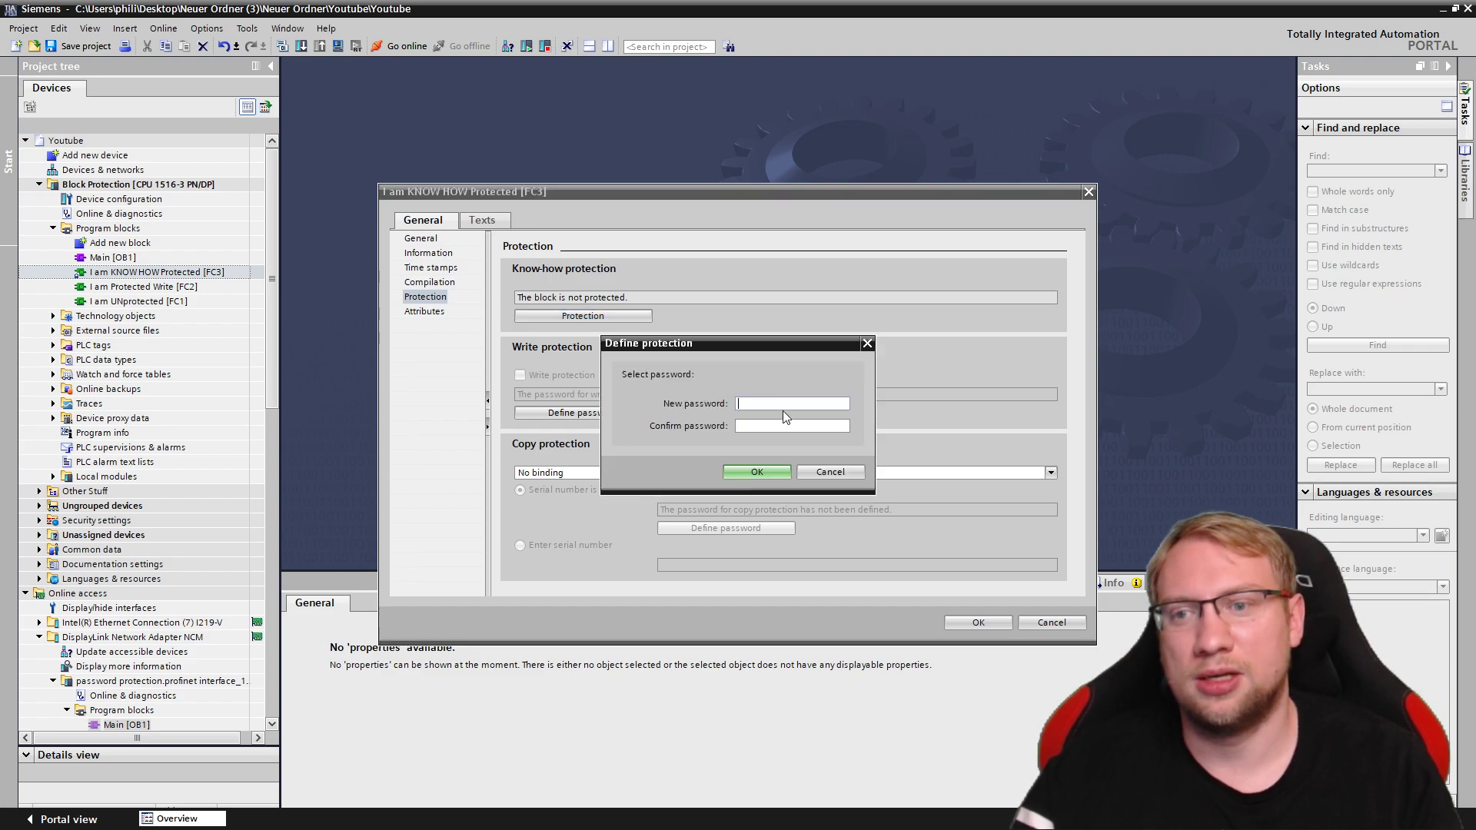
{"action": "type", "text": "*********"}
{"action": "key", "text": "Tab"}
{"action": "type", "text": "*********"}
{"action": "key", "text": "Return"}
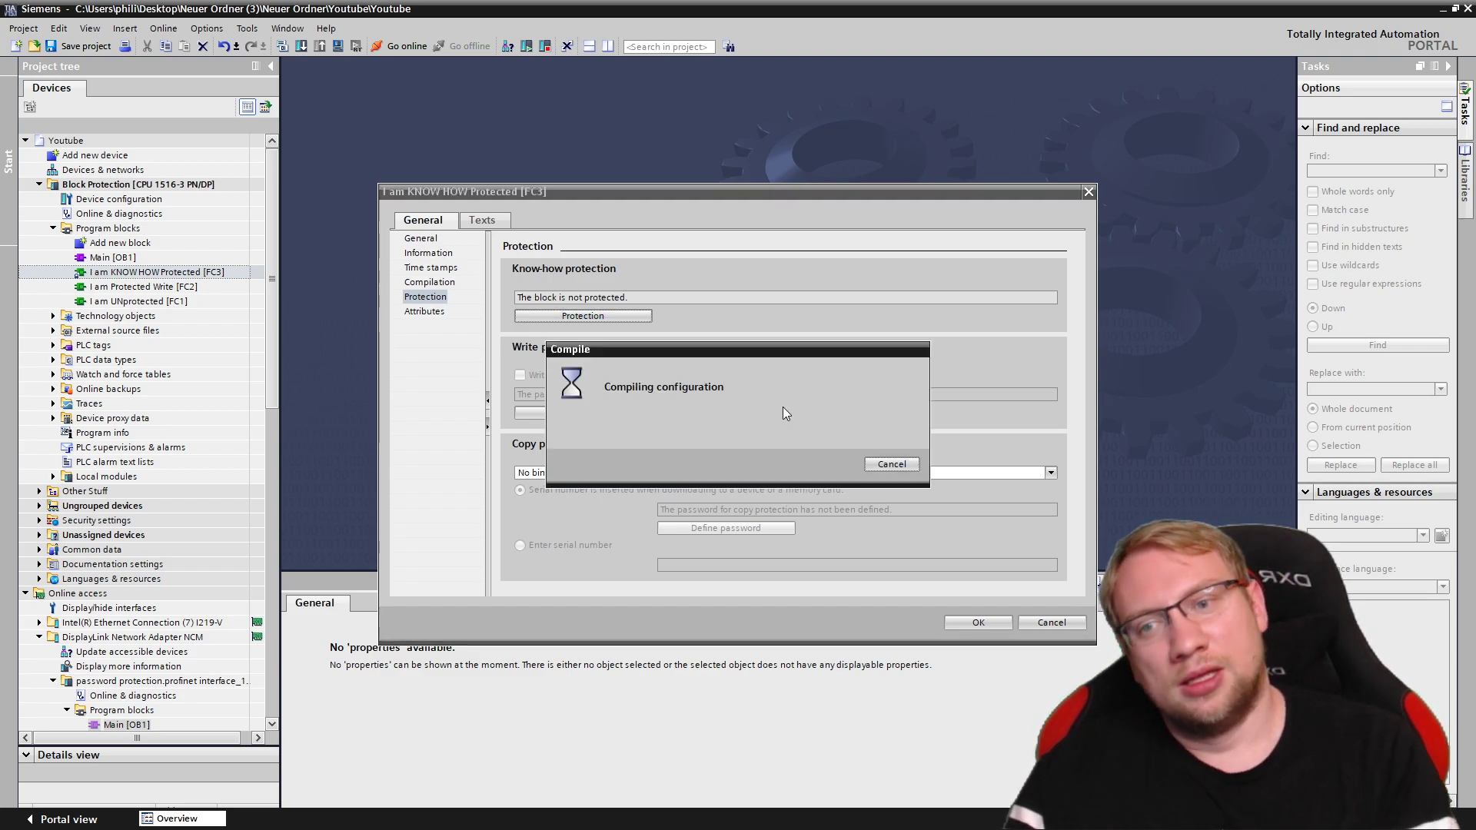
{"action": "left_click", "coordinate": [999, 622]}
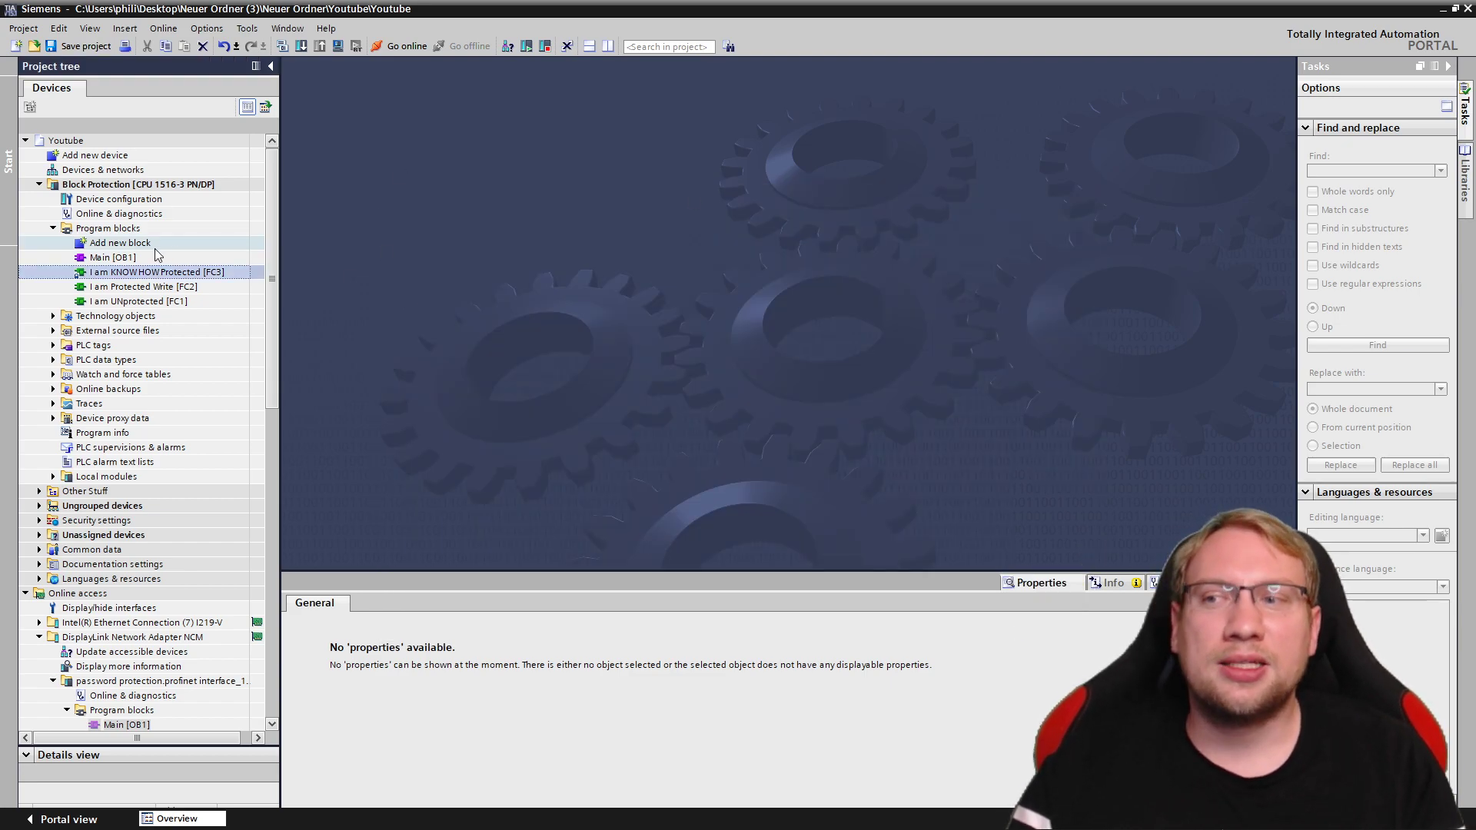
Open FC3 without its password to view it read-only, then close it.
{"action": "double_click", "coordinate": [138, 273]}
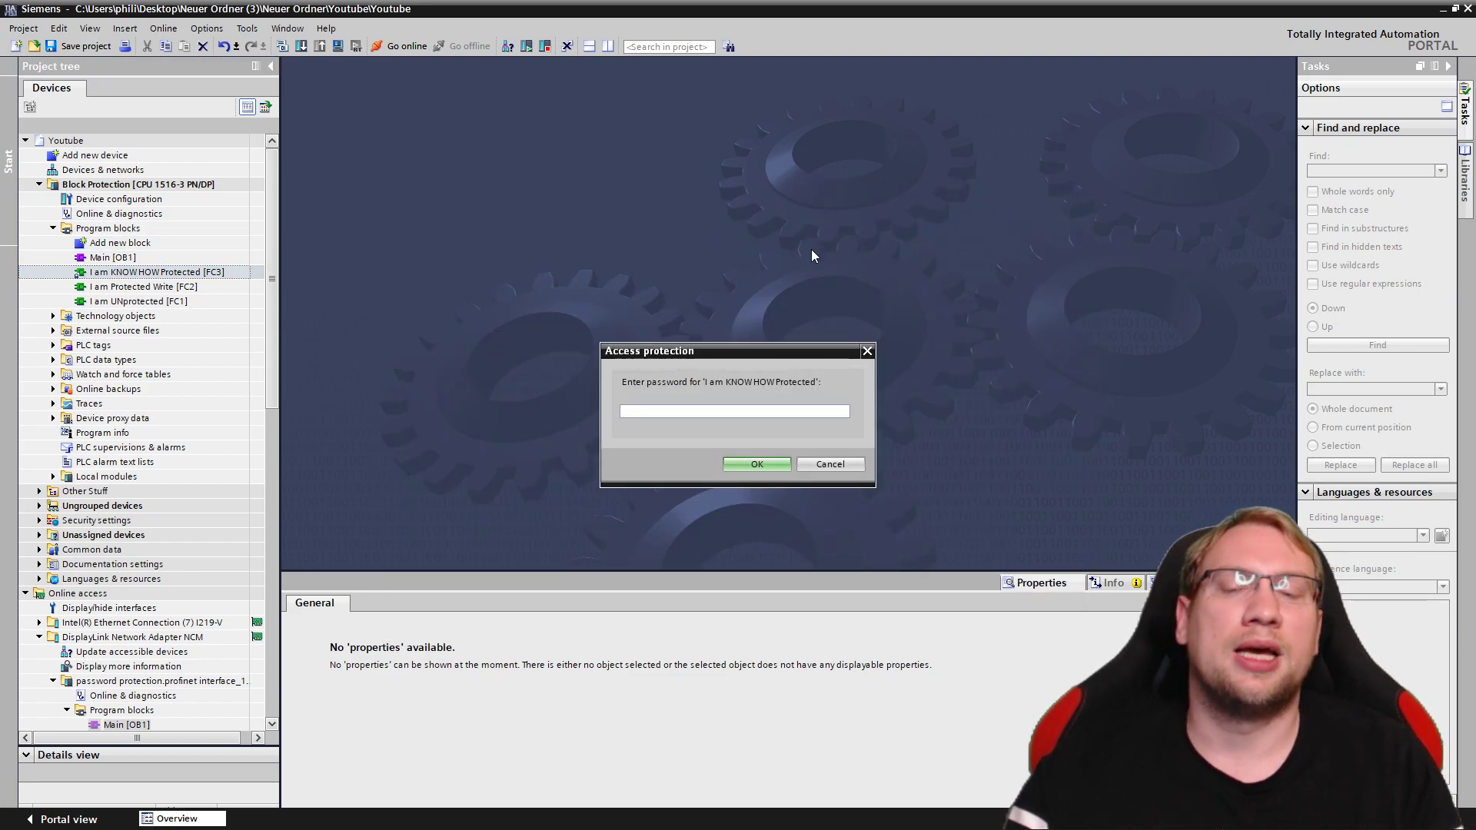
{"action": "left_click", "coordinate": [826, 465]}
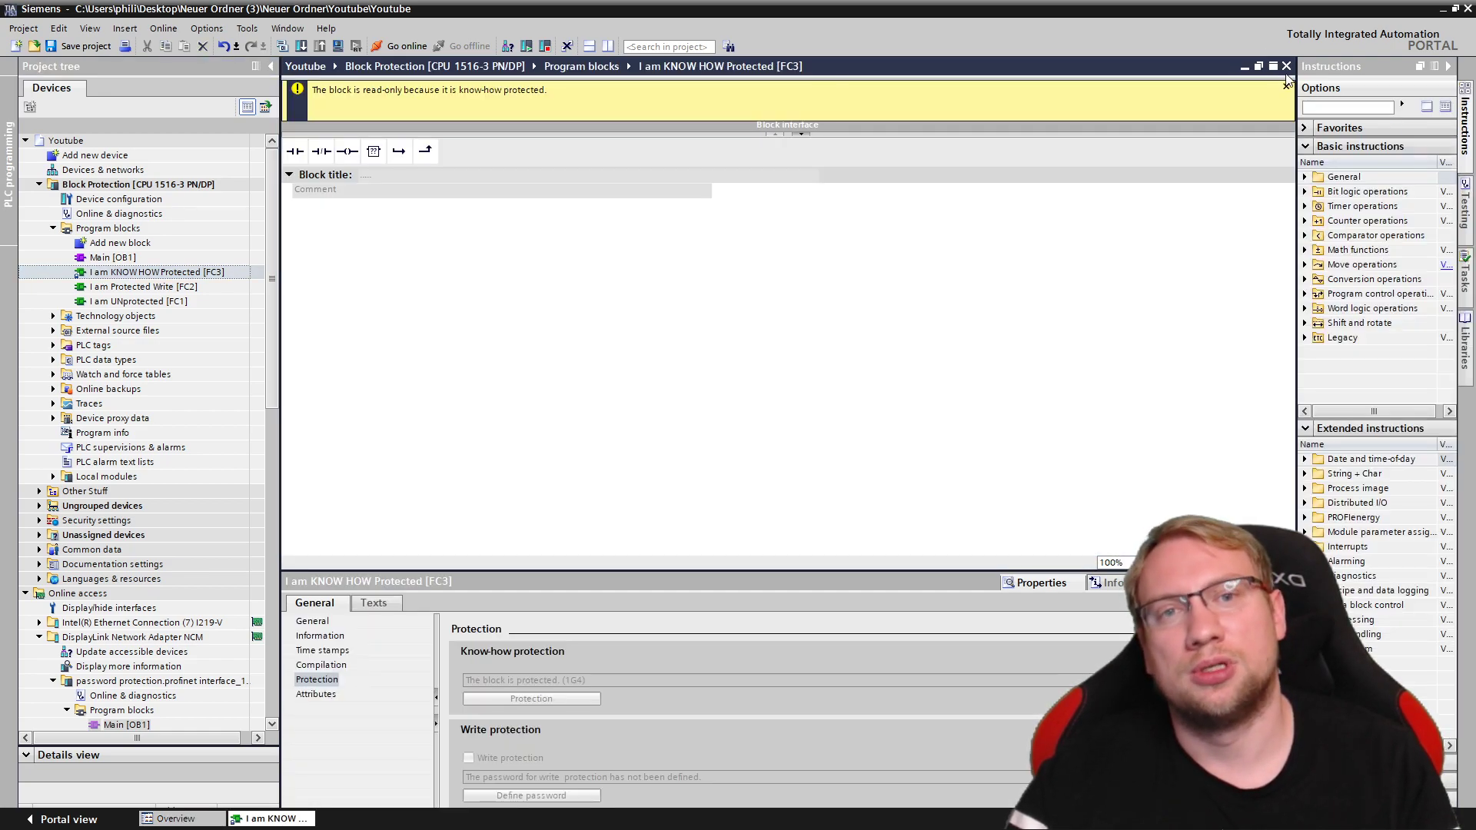
{"action": "left_click", "coordinate": [1286, 66]}
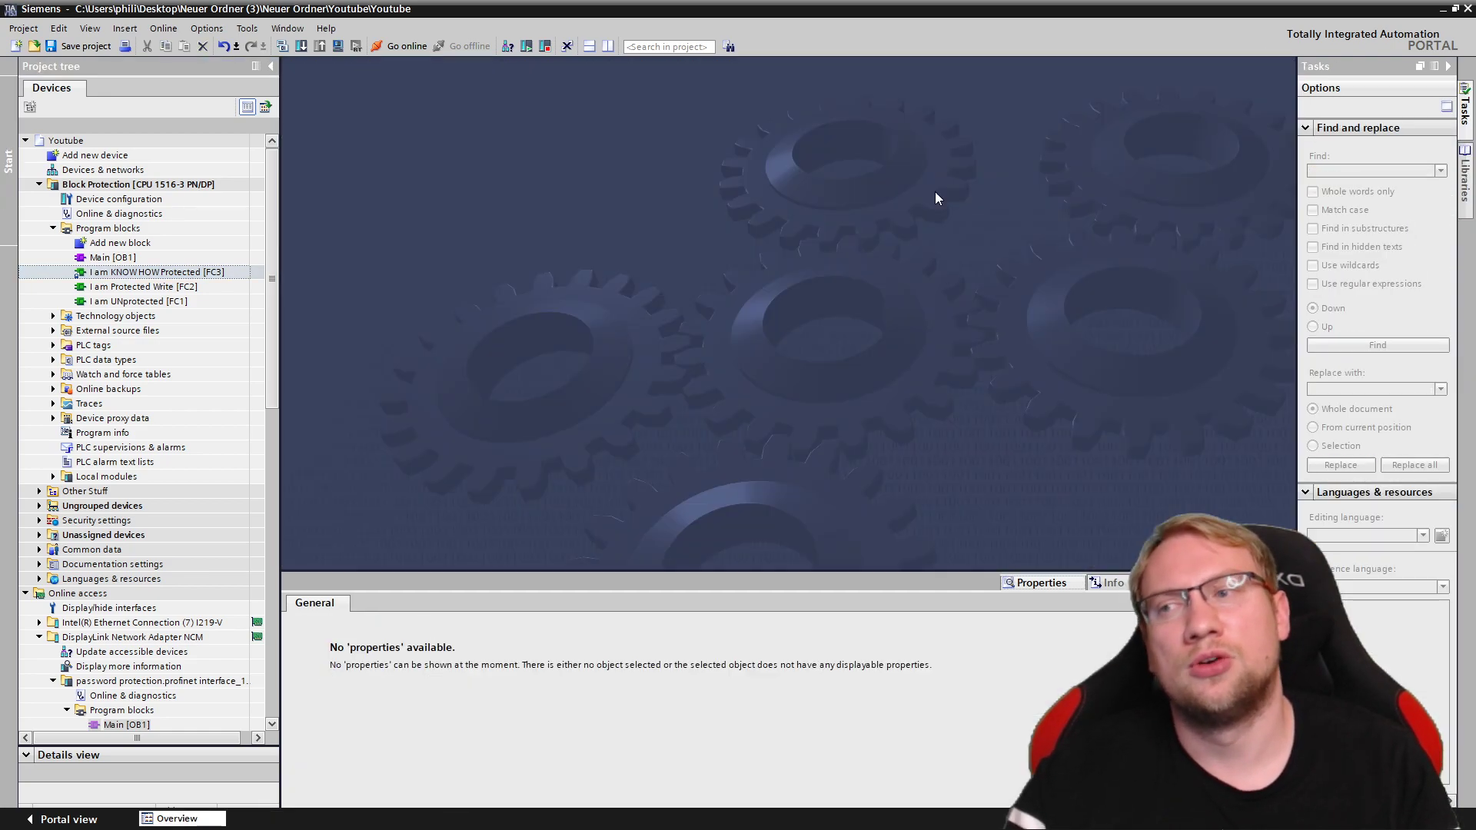
Reopen FC3 and unlock it with its new password for full editing.
{"action": "left_click", "coordinate": [138, 300]}
{"action": "left_click", "coordinate": [161, 288]}
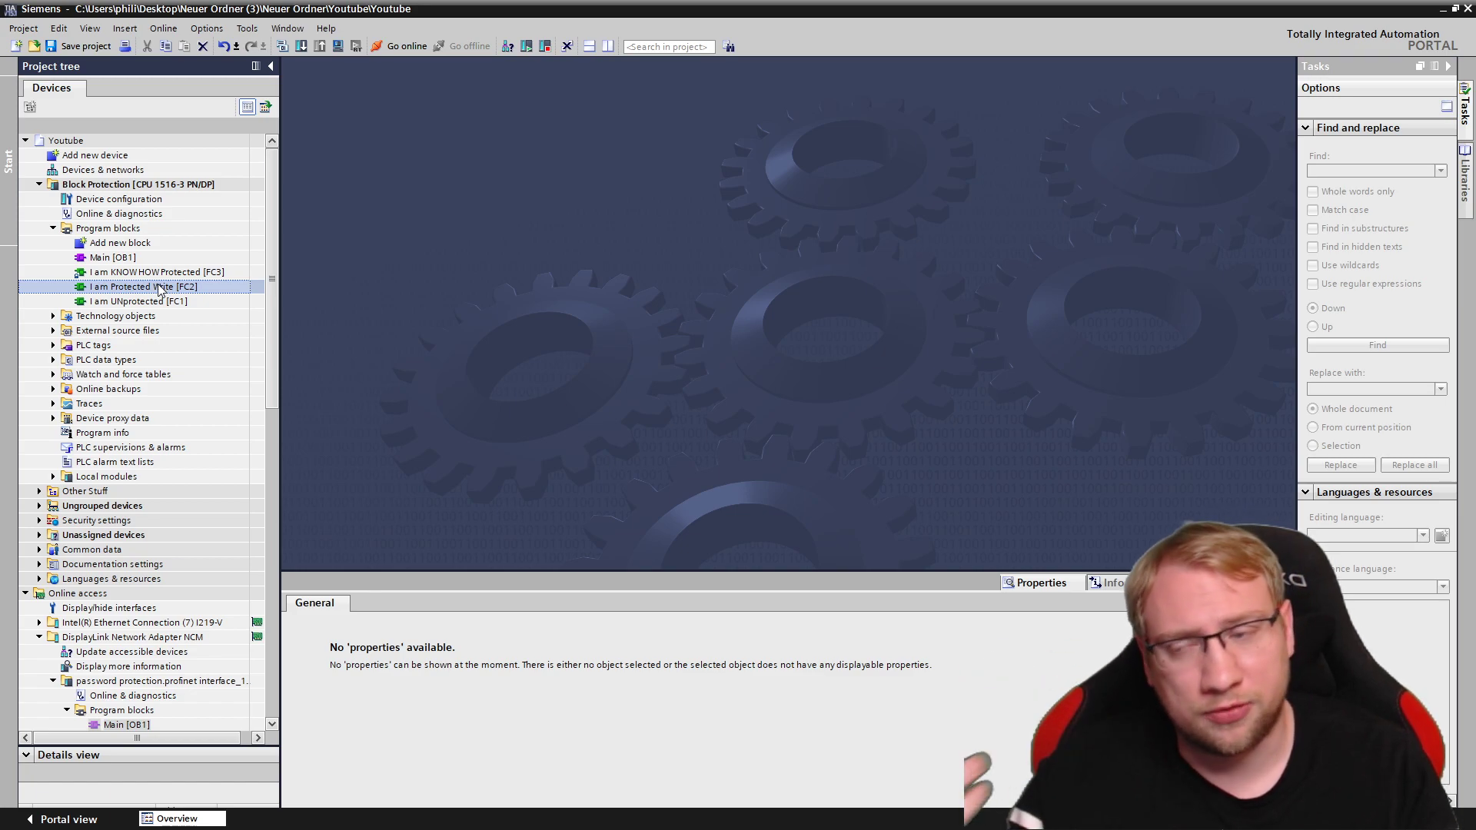
{"action": "left_click", "coordinate": [160, 275]}
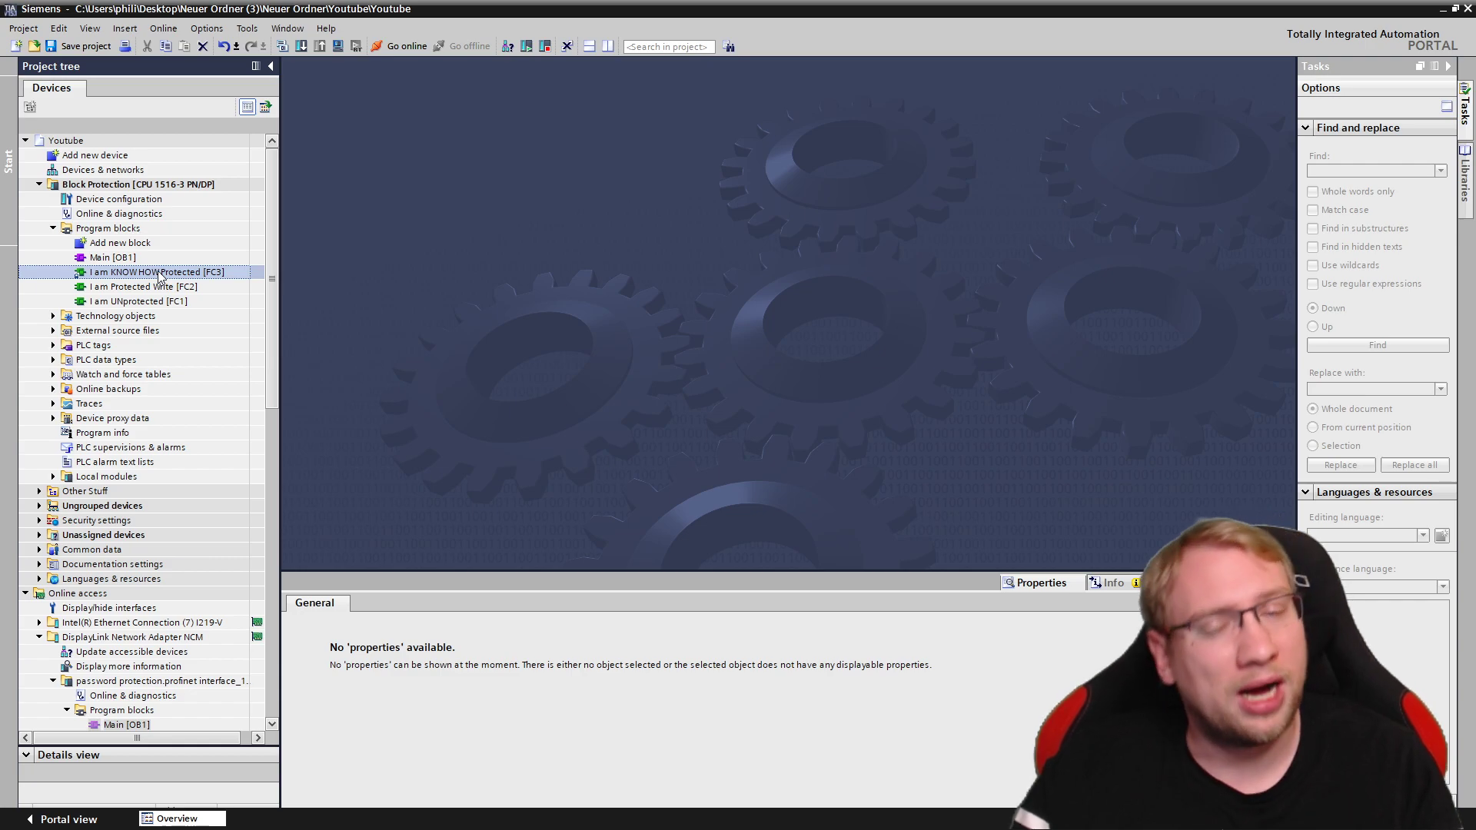
{"action": "double_click", "coordinate": [160, 273]}
{"action": "type", "text": "1"}
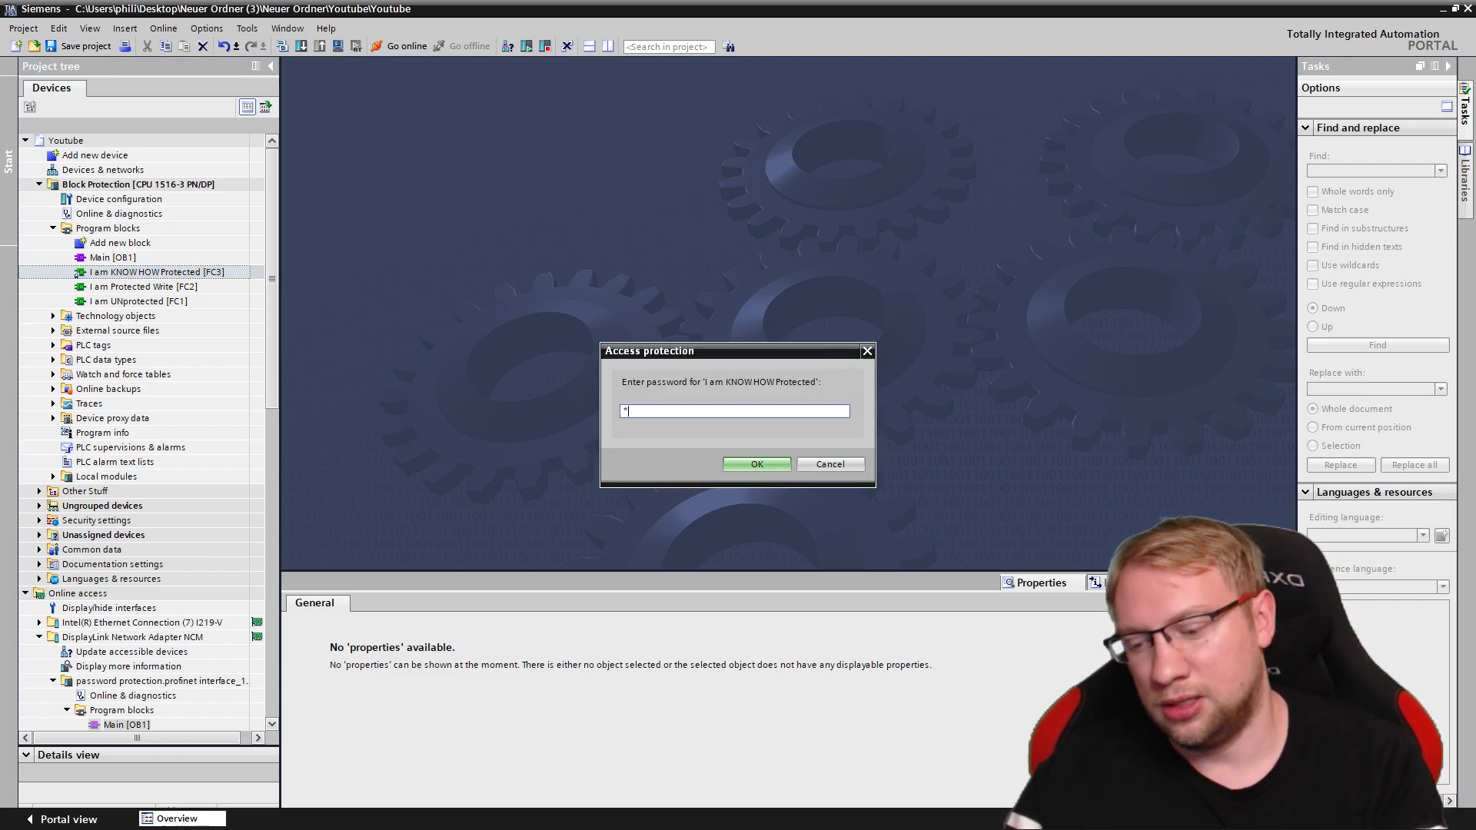
{"action": "key", "text": "Return"}
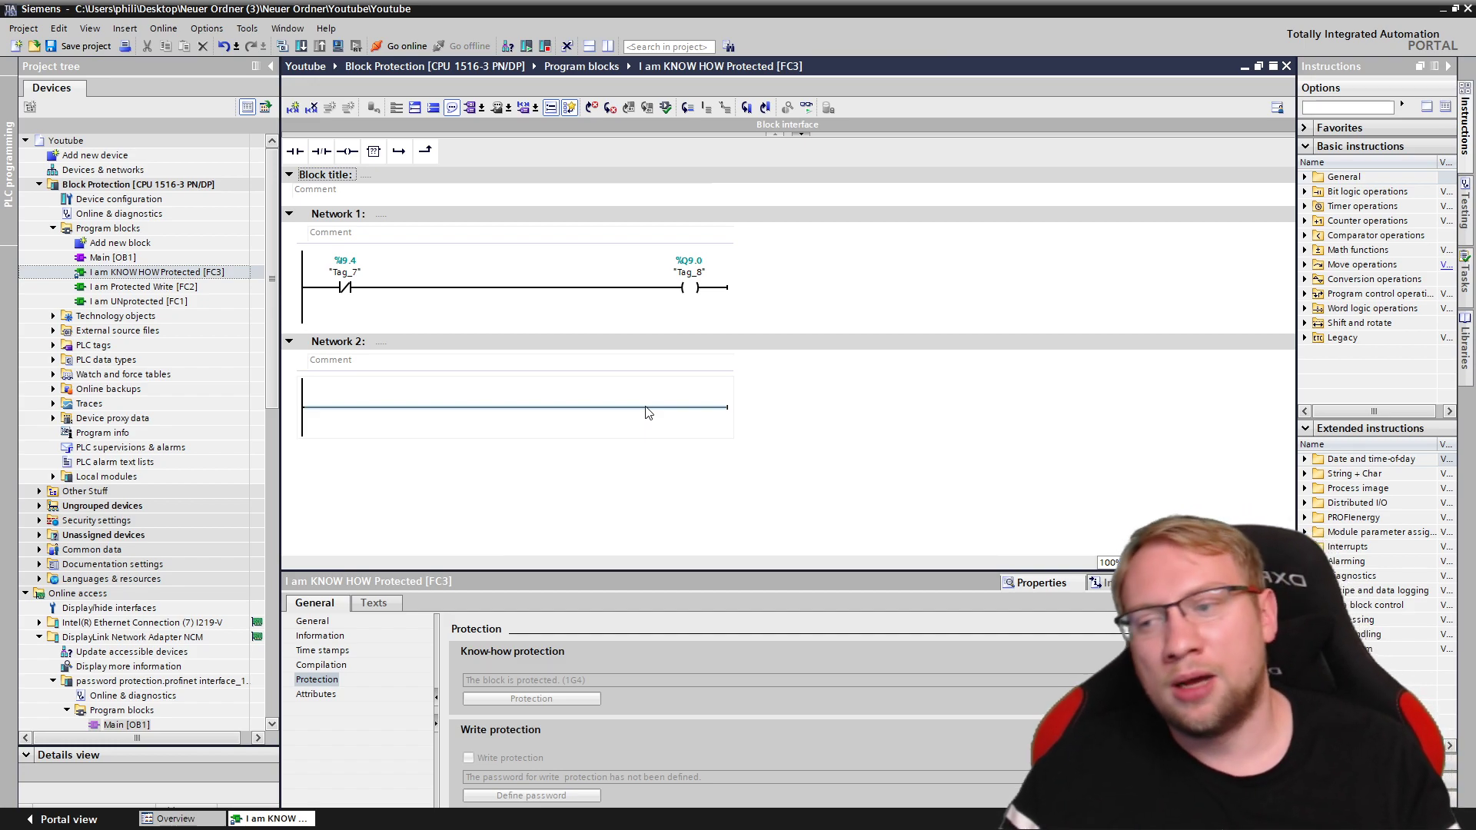
{"action": "left_click", "coordinate": [657, 436]}
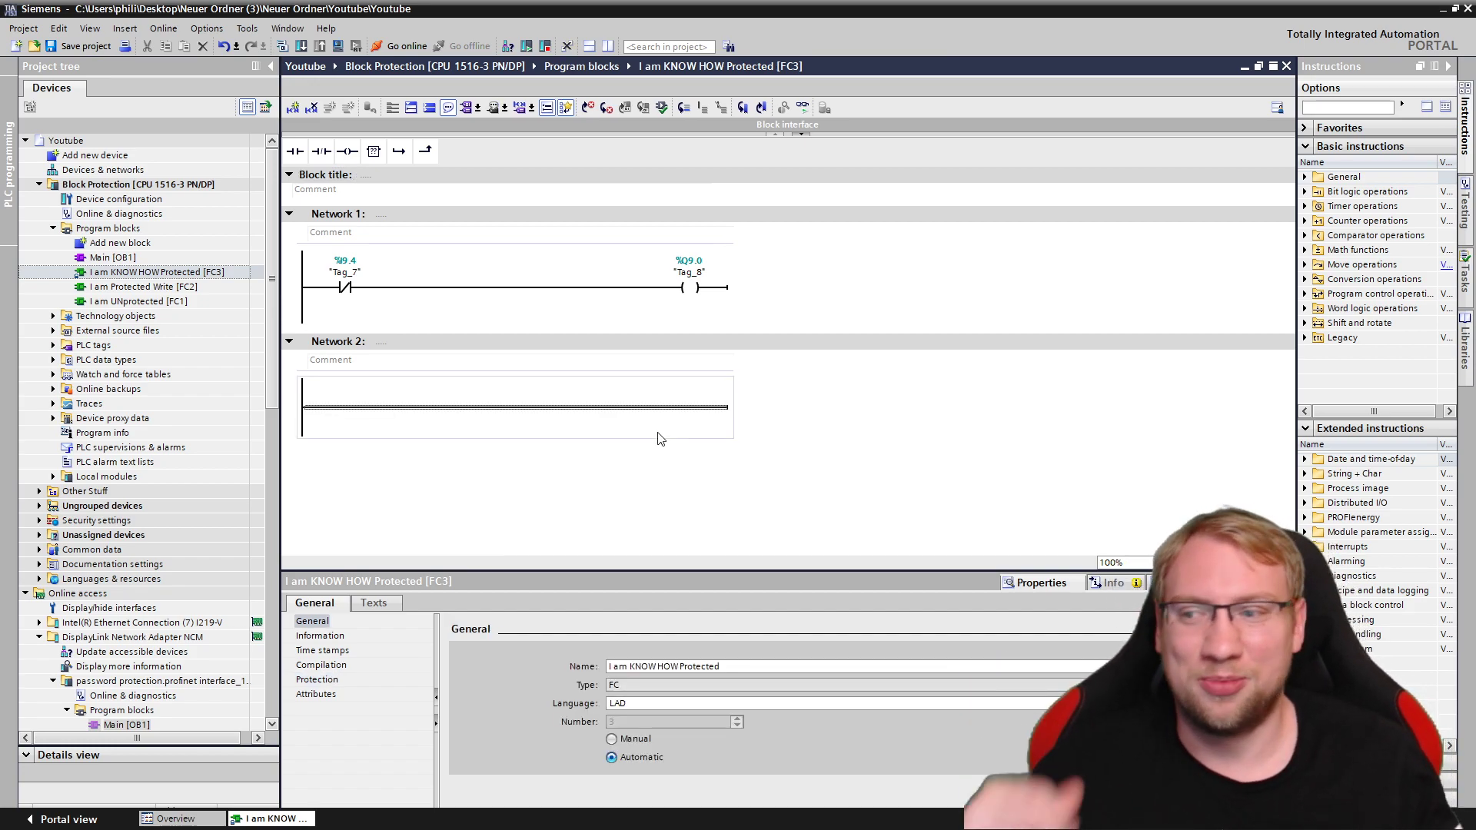
{"action": "left_click", "coordinate": [138, 184]}
Download the Block Protection program to the PLC, loading and finishing in the Load preview.
{"action": "left_click", "coordinate": [301, 47]}
{"action": "left_click", "coordinate": [927, 572]}
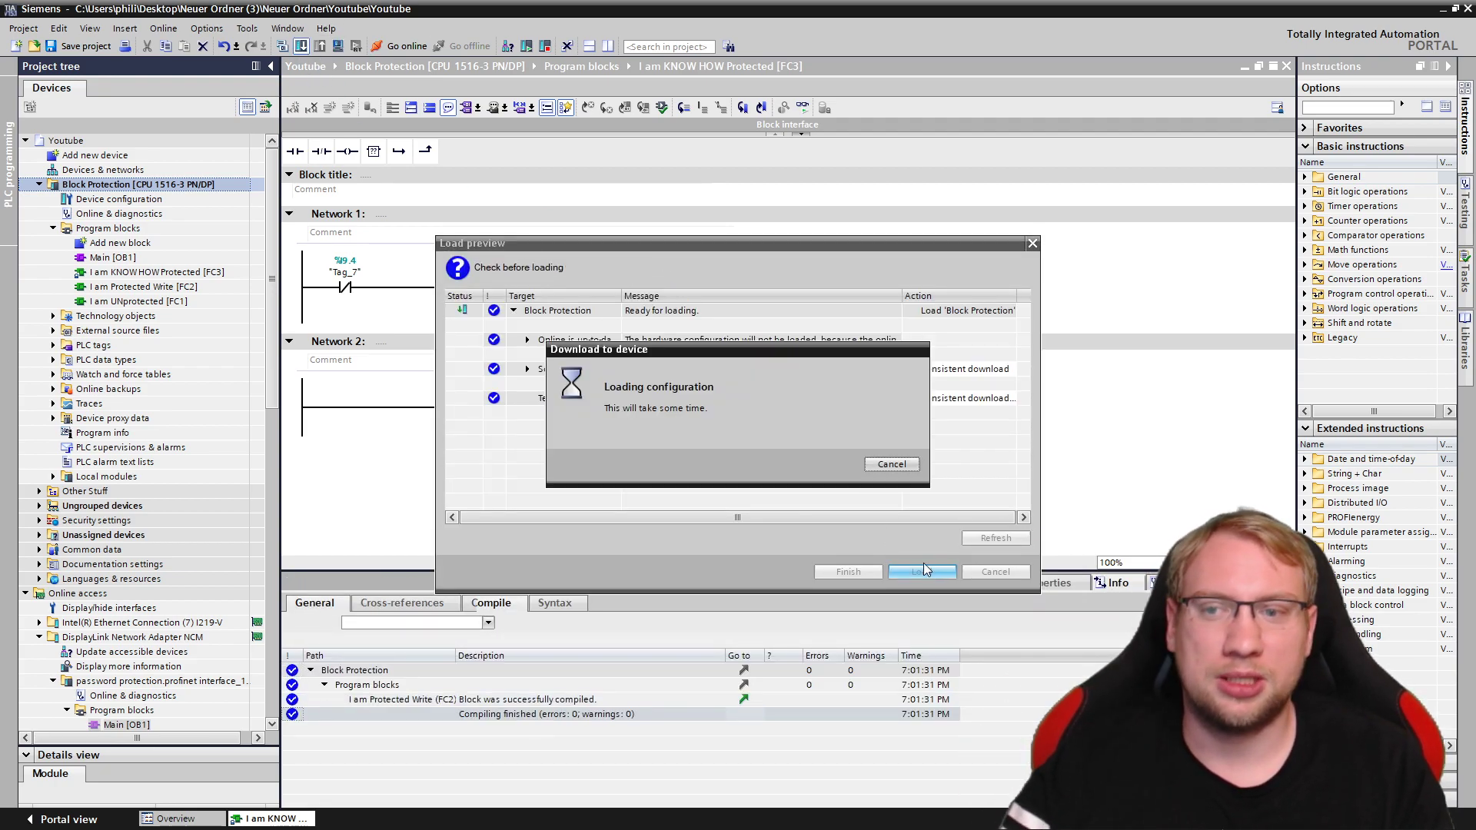
{"action": "left_click", "coordinate": [848, 572]}
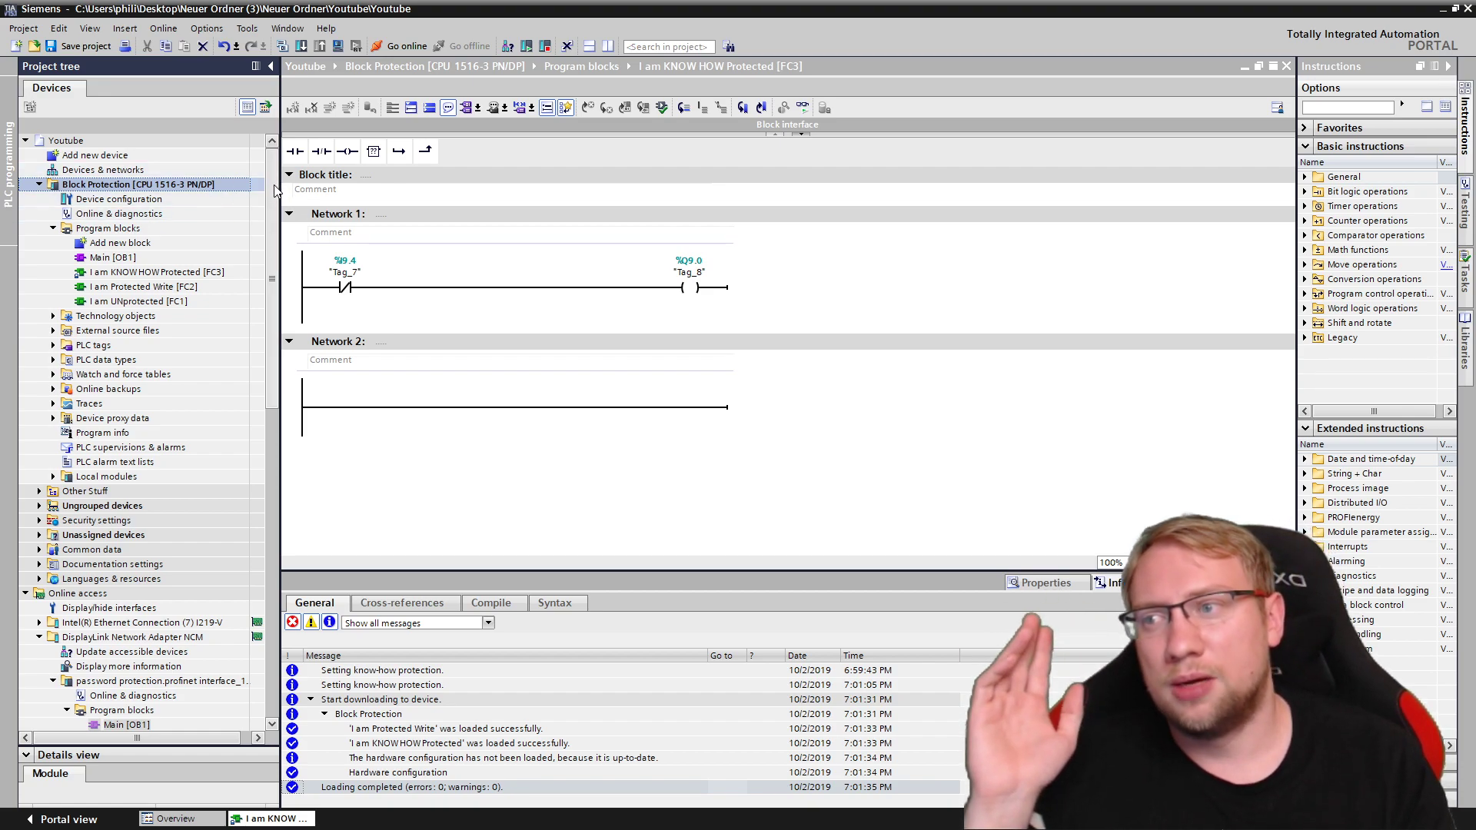
Collapse the previously found online PLC entry under Online access.
{"action": "scroll", "coordinate": [276, 192], "scroll_direction": "down", "scroll_amount": 1}
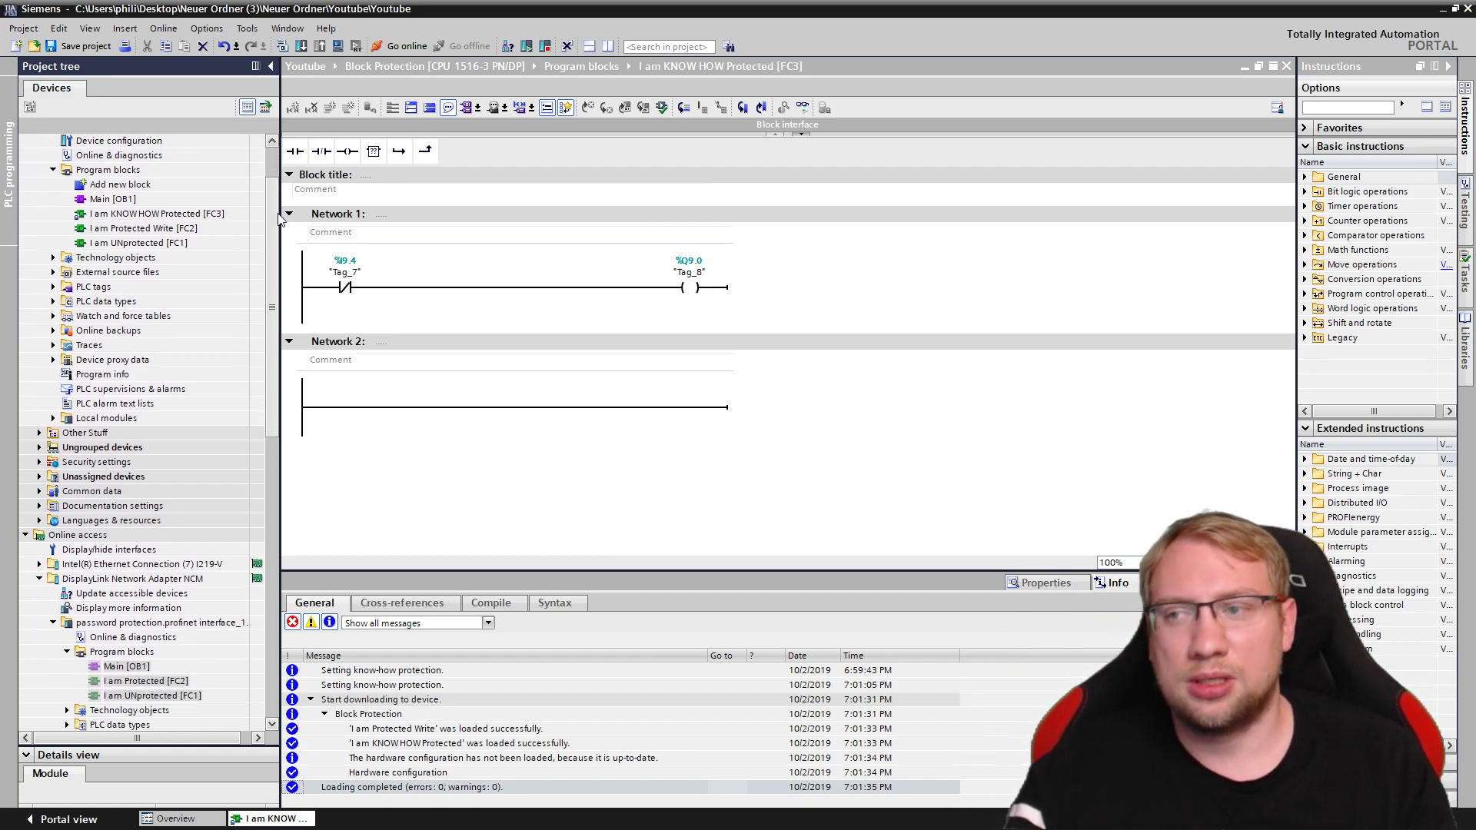
{"action": "left_click_drag", "start_coordinate": [276, 219], "coordinate": [273, 304]}
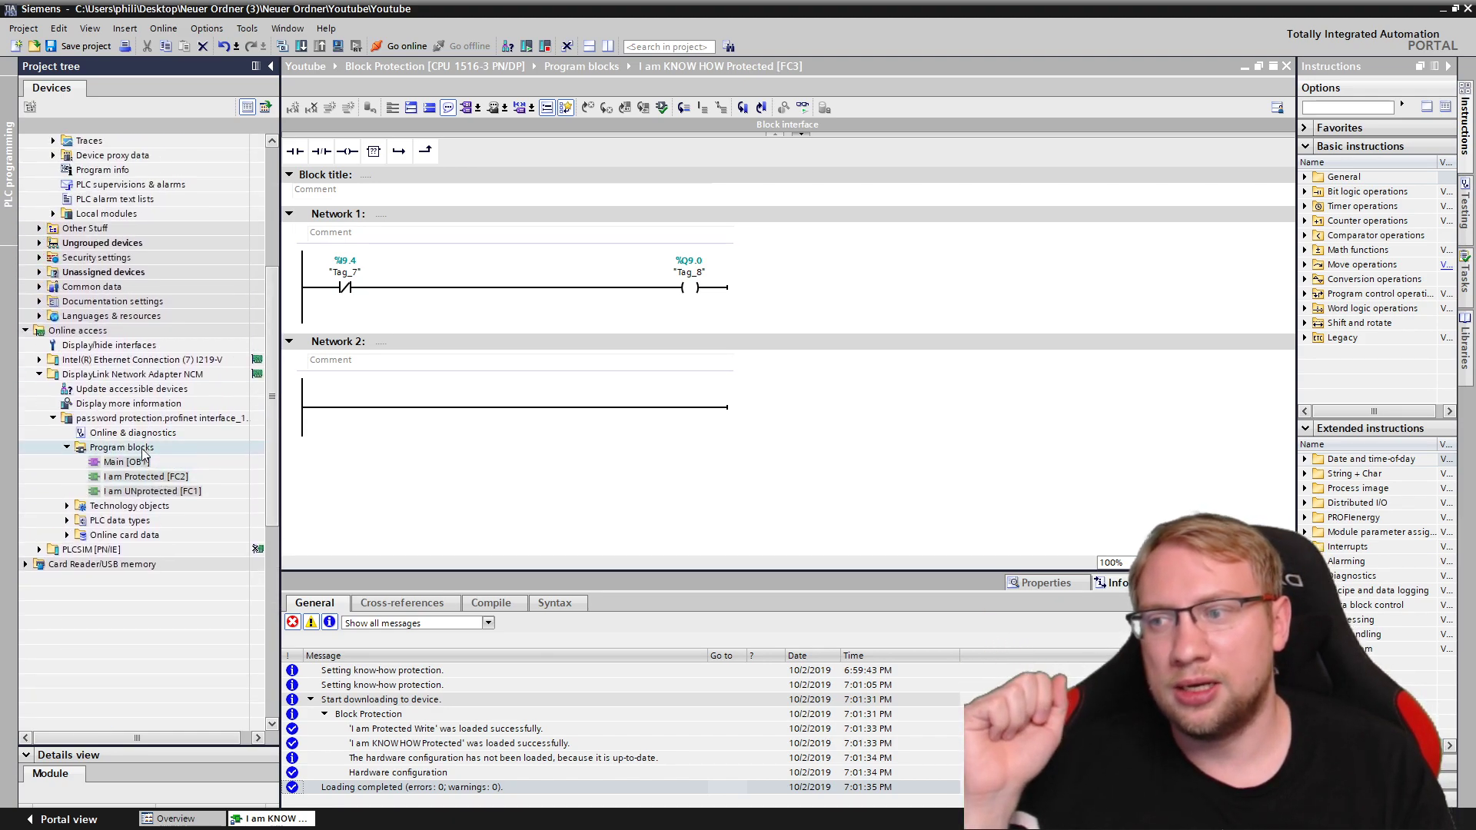
{"action": "left_click", "coordinate": [53, 417]}
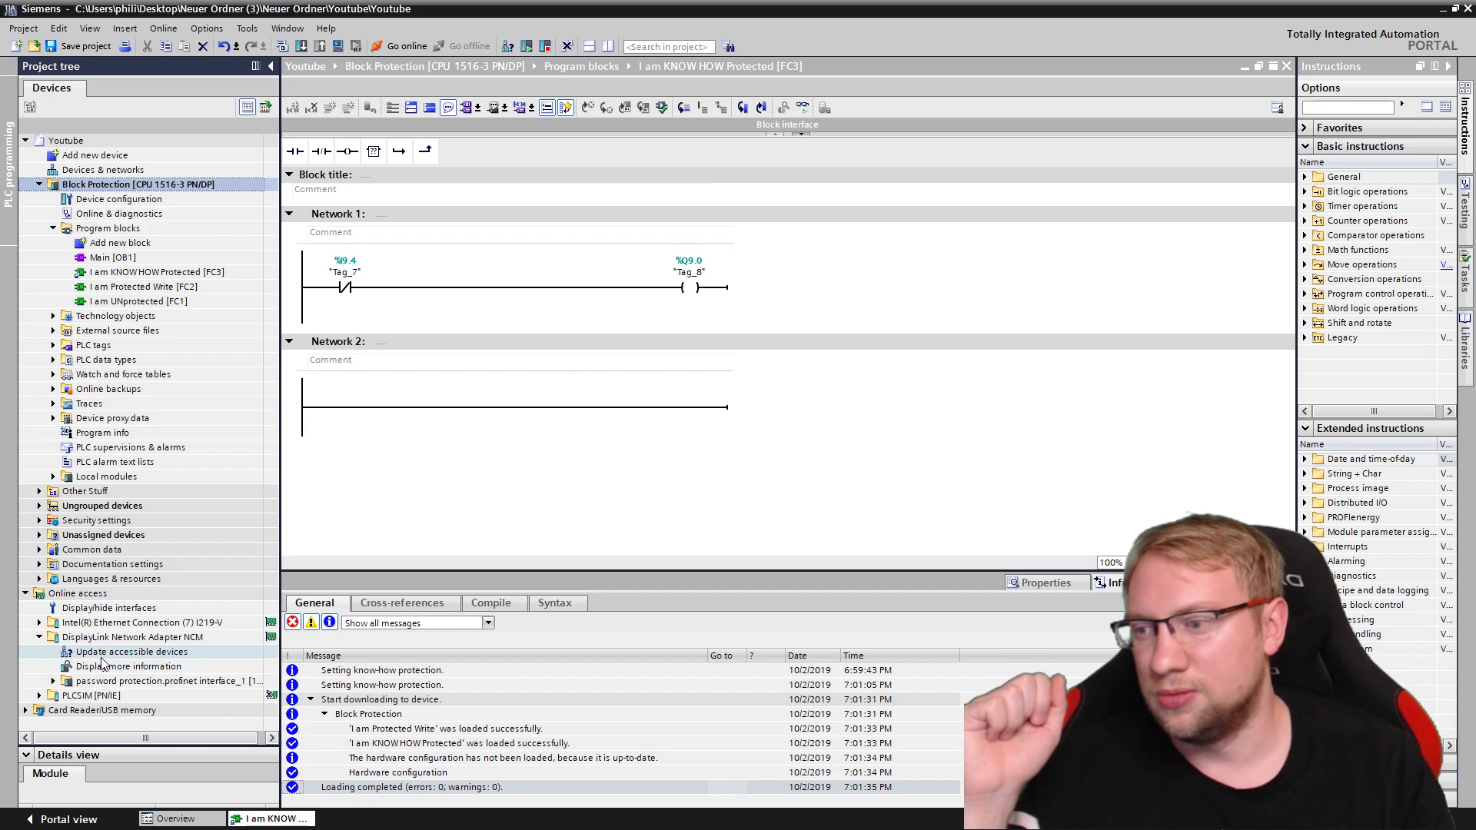
{"action": "left_click", "coordinate": [99, 666]}
Rescan the DisplayLink network adapter and expand the found PLC's online Program blocks.
{"action": "double_click", "coordinate": [171, 653]}
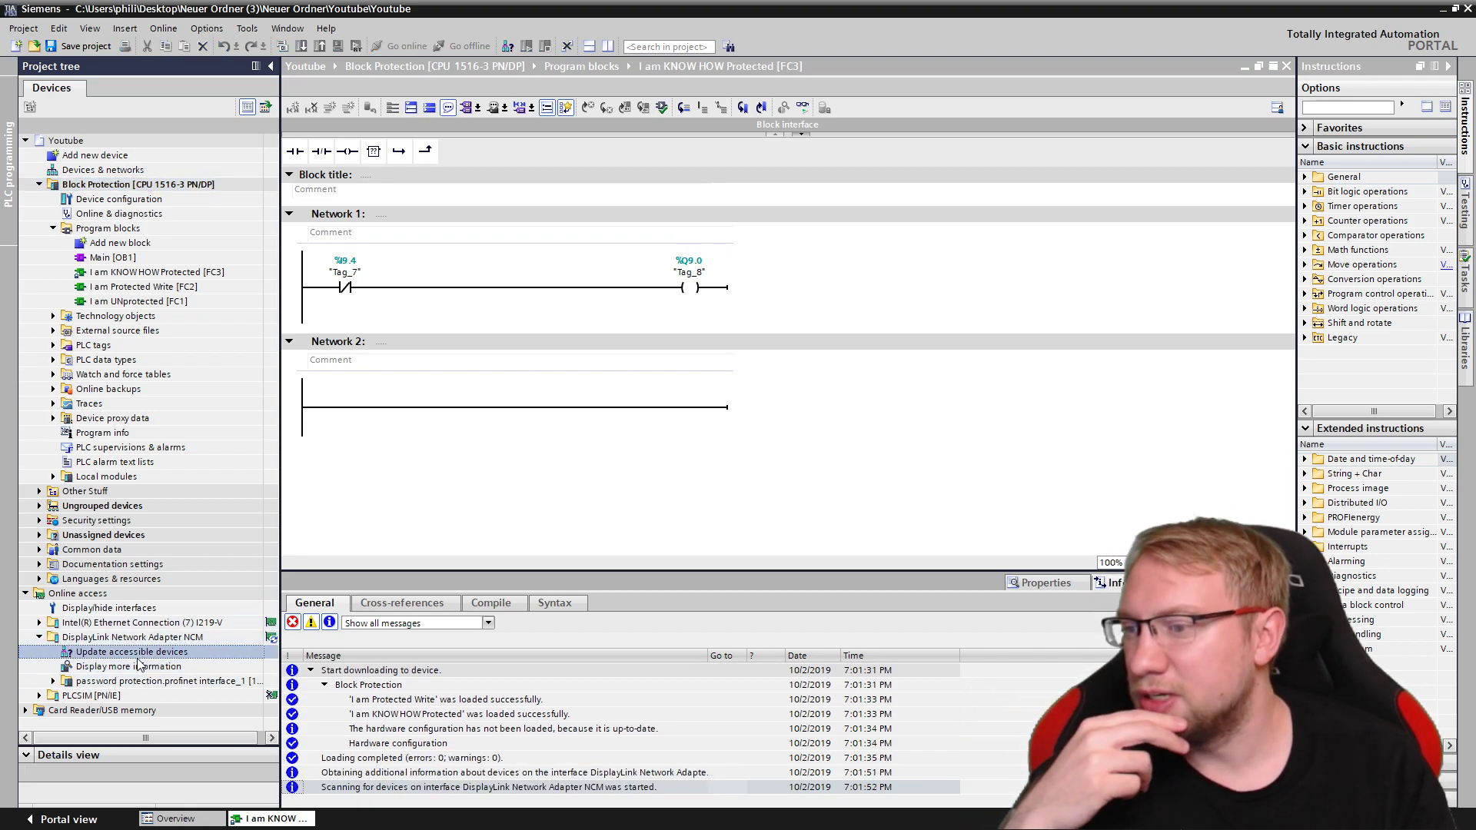
{"action": "left_click", "coordinate": [52, 639]}
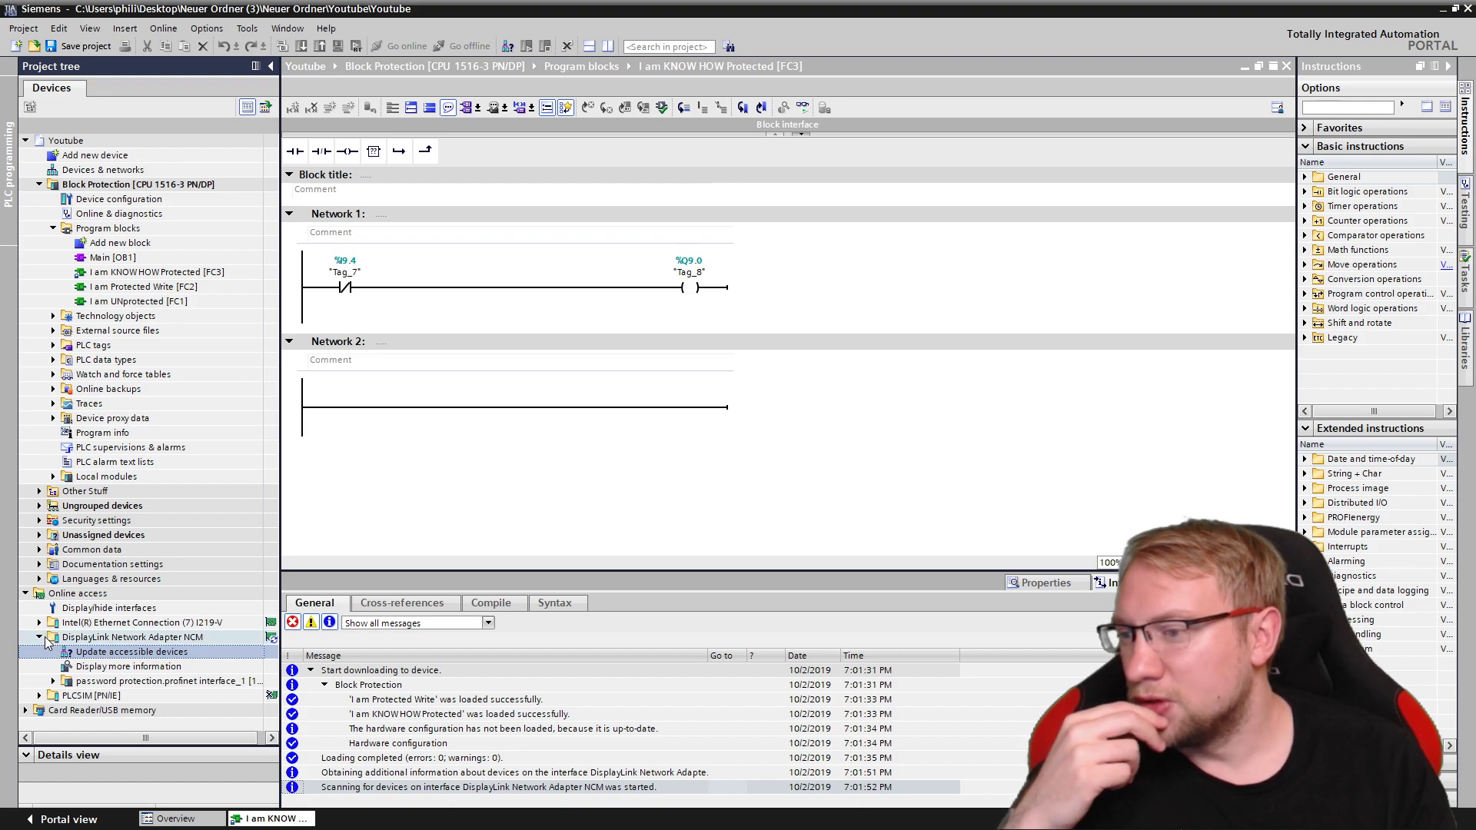
{"action": "left_click", "coordinate": [39, 638]}
{"action": "left_click", "coordinate": [39, 637]}
{"action": "left_click", "coordinate": [101, 653]}
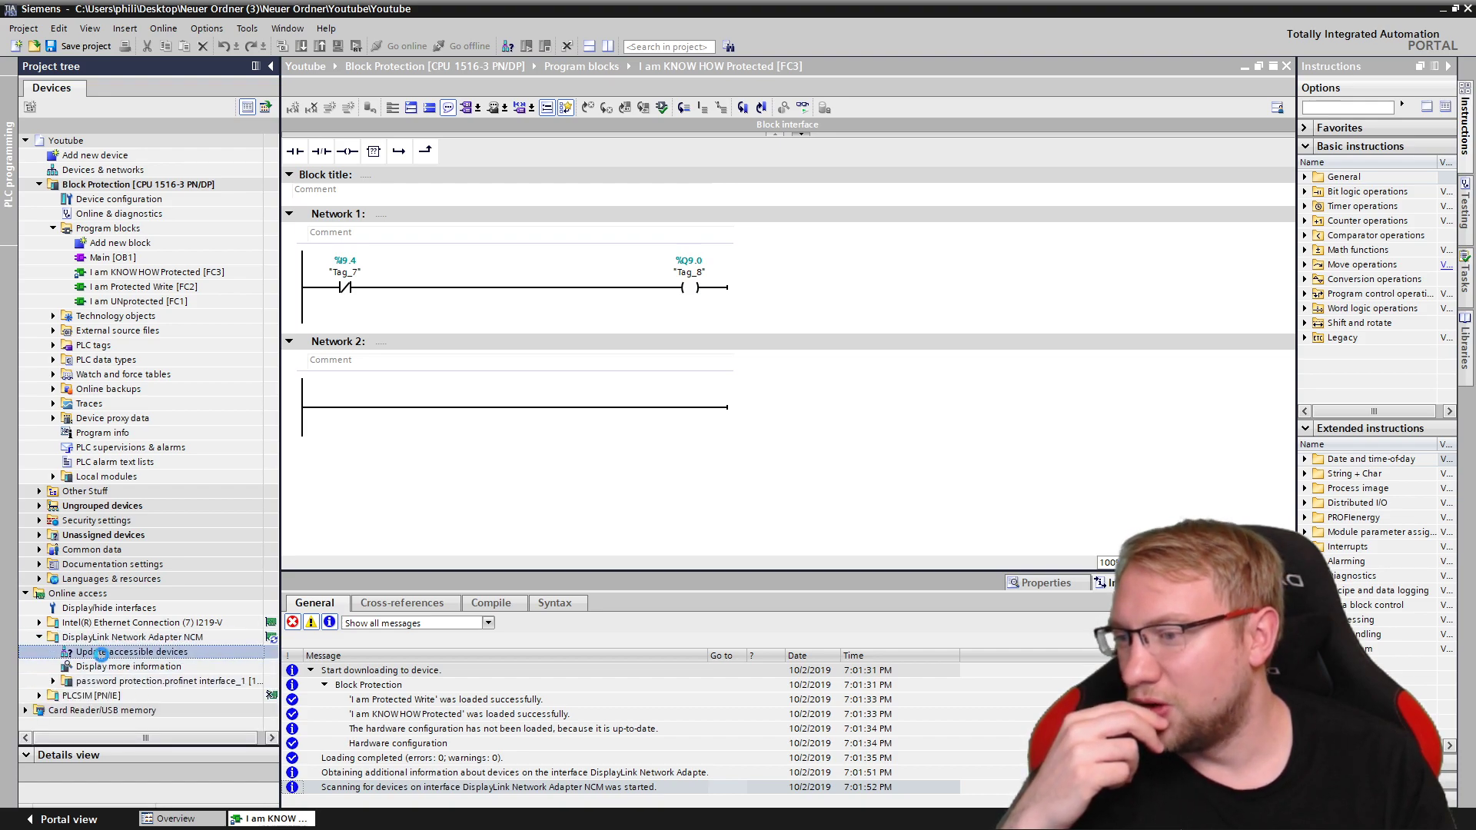
{"action": "left_click", "coordinate": [53, 682]}
{"action": "scroll", "coordinate": [79, 584], "scroll_direction": "down", "scroll_amount": 3}
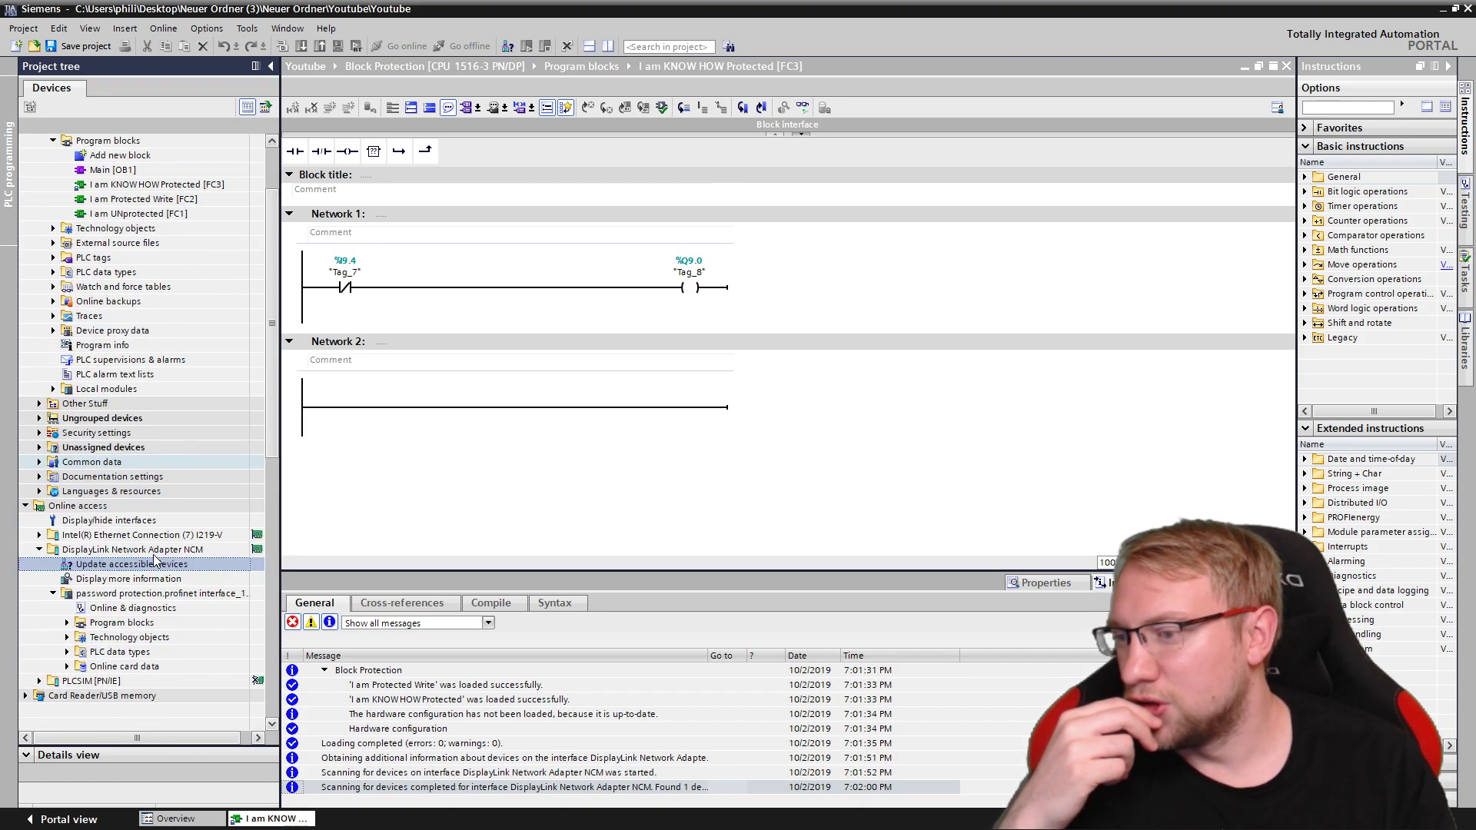
{"action": "left_click", "coordinate": [67, 579]}
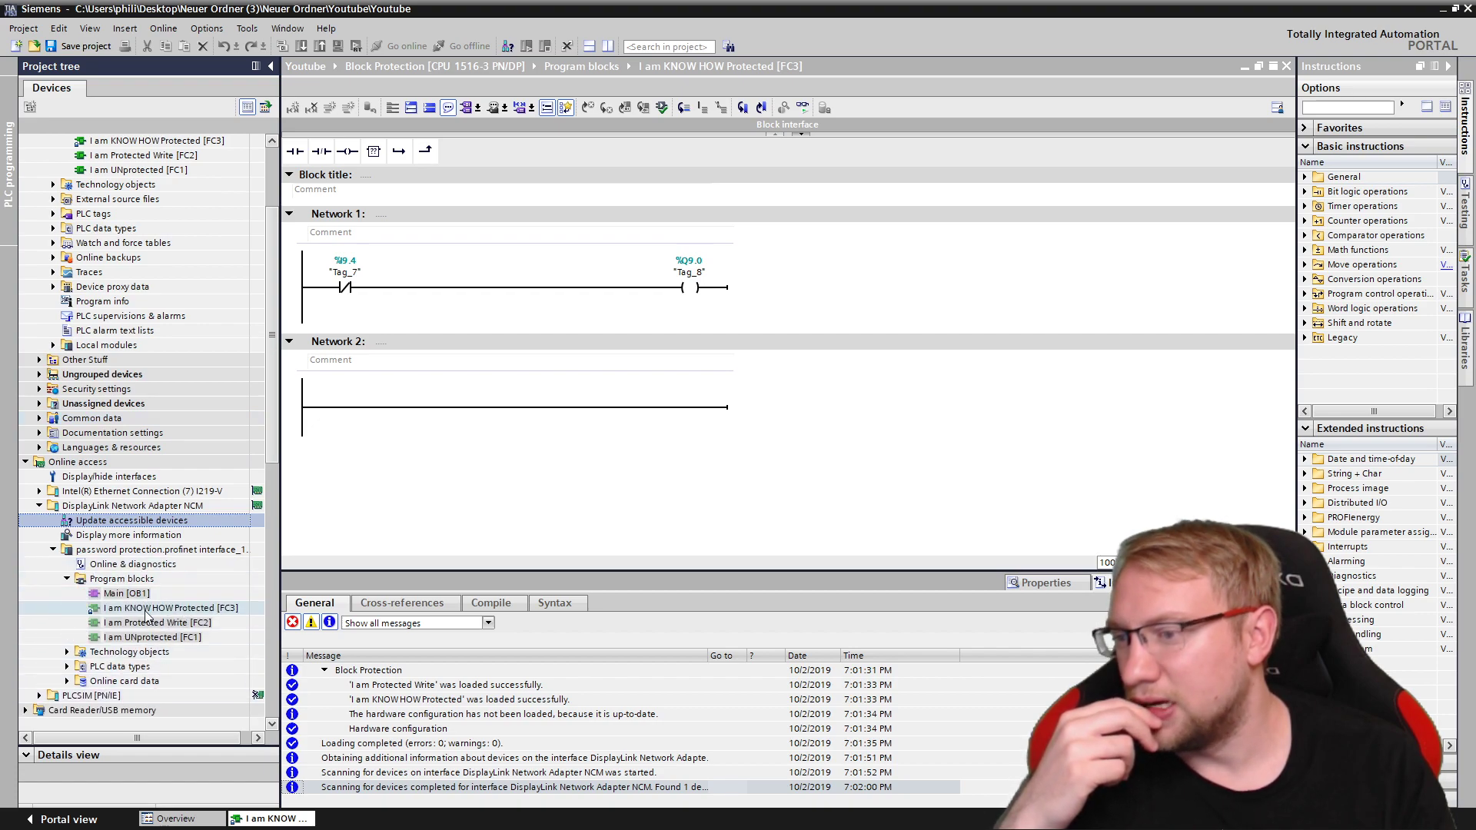
Open the PLC's online OB1, FC1, FC2 and FC3 blocks to compare their protection.
{"action": "left_click", "coordinate": [136, 592]}
{"action": "double_click", "coordinate": [137, 593]}
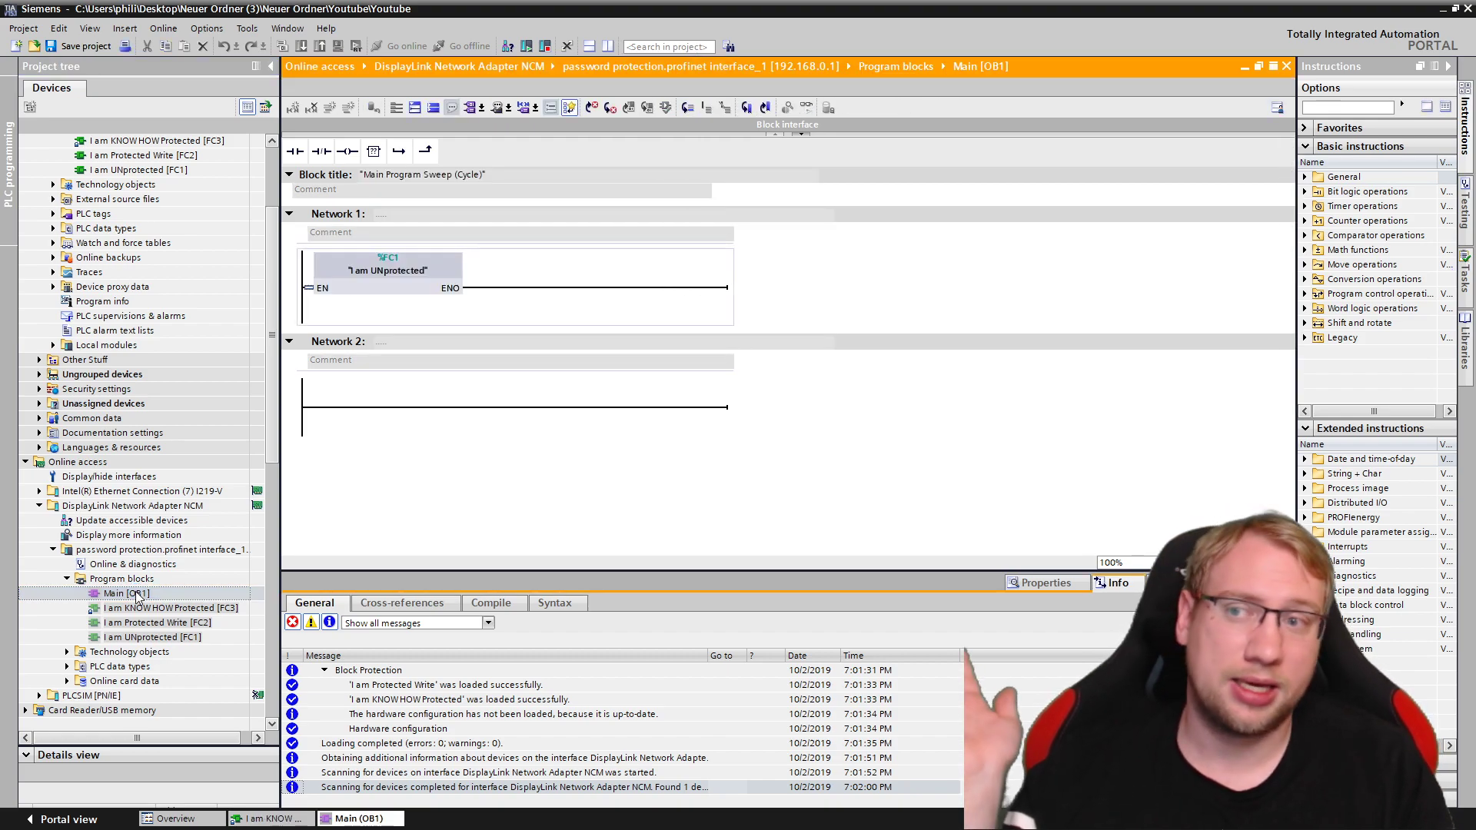
{"action": "left_click", "coordinate": [129, 637]}
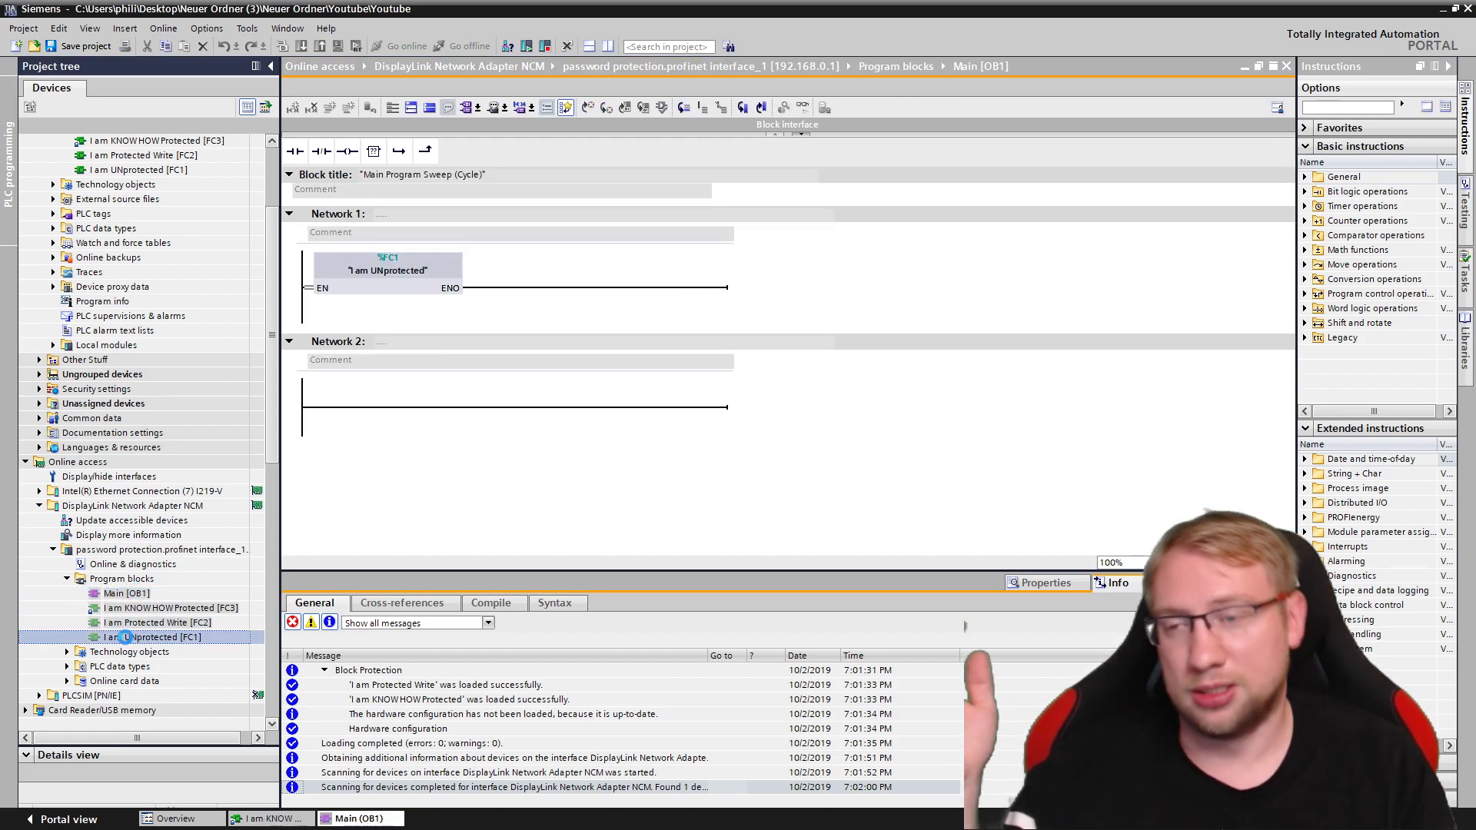
{"action": "double_click", "coordinate": [129, 638]}
{"action": "left_click", "coordinate": [139, 623]}
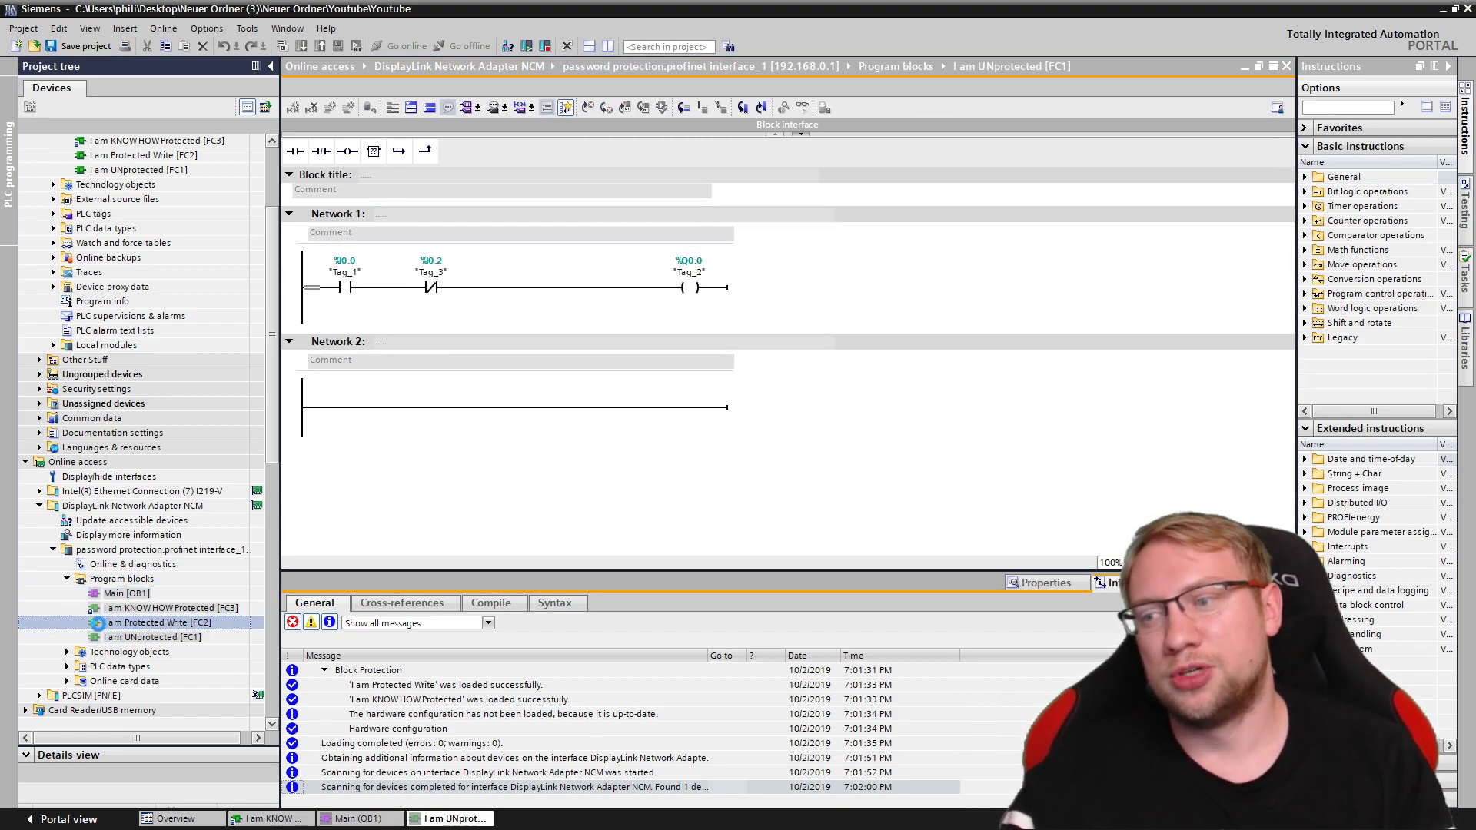
{"action": "double_click", "coordinate": [166, 624]}
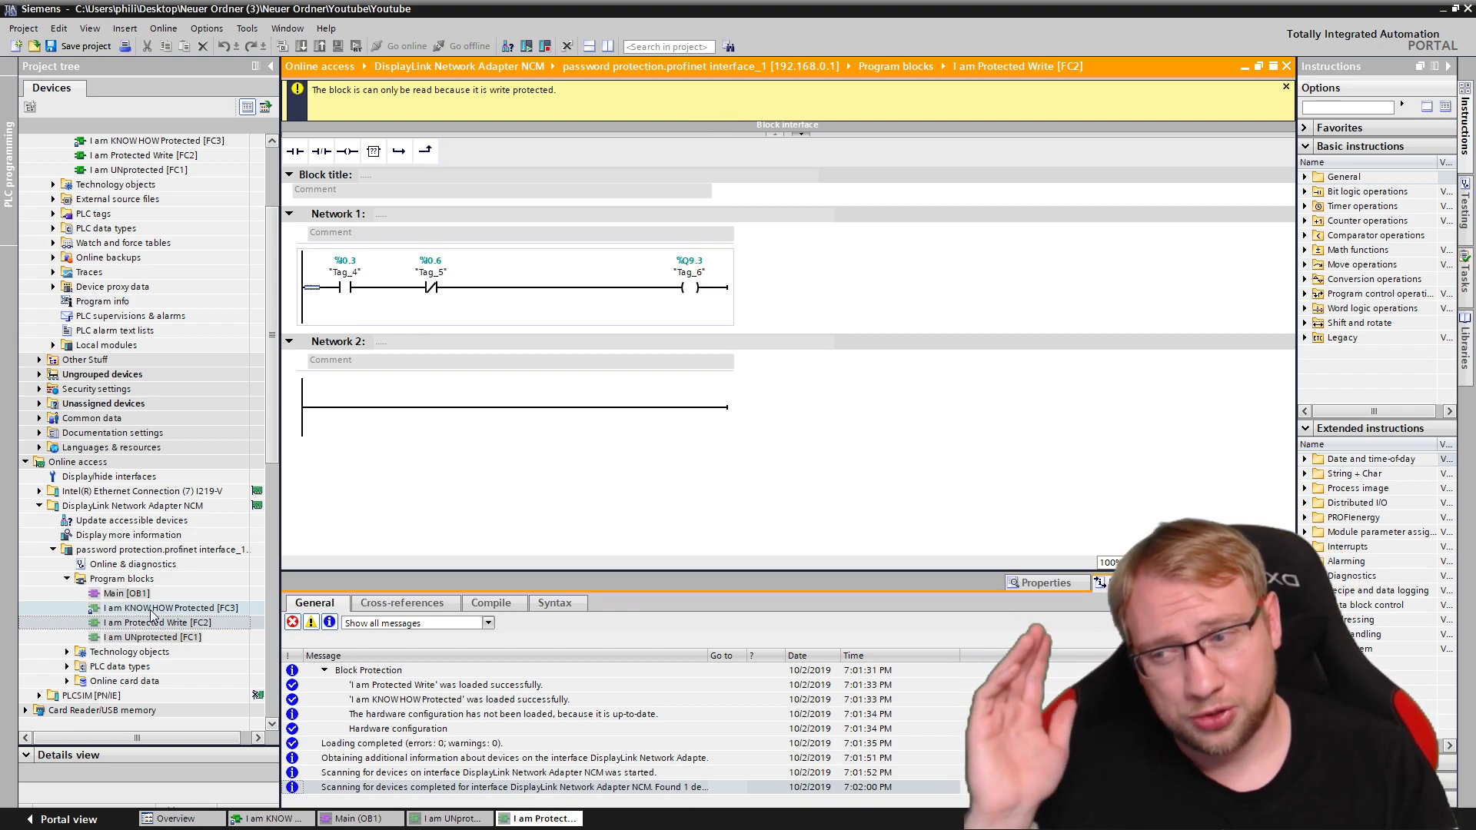
{"action": "double_click", "coordinate": [151, 612]}
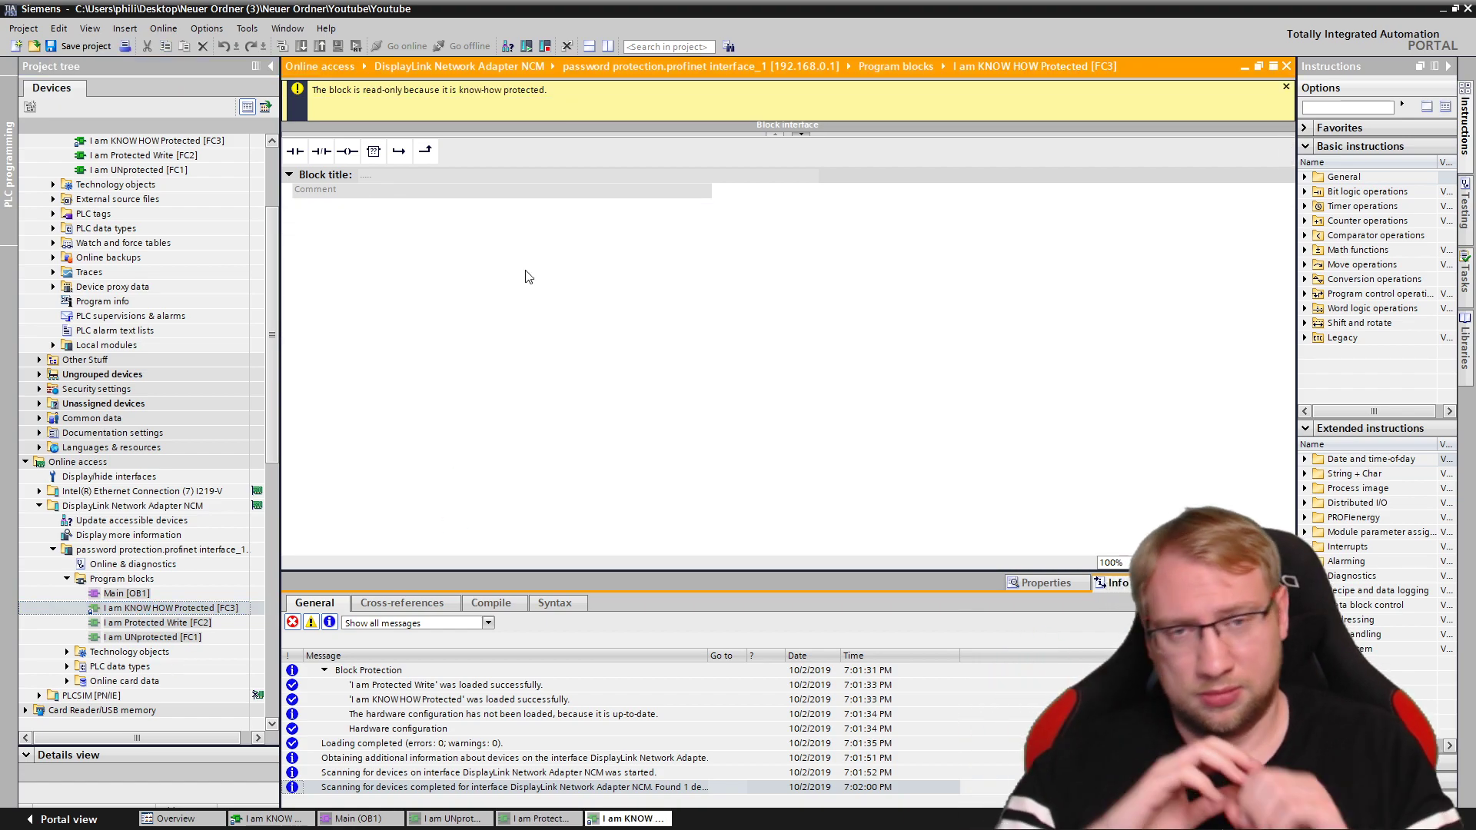